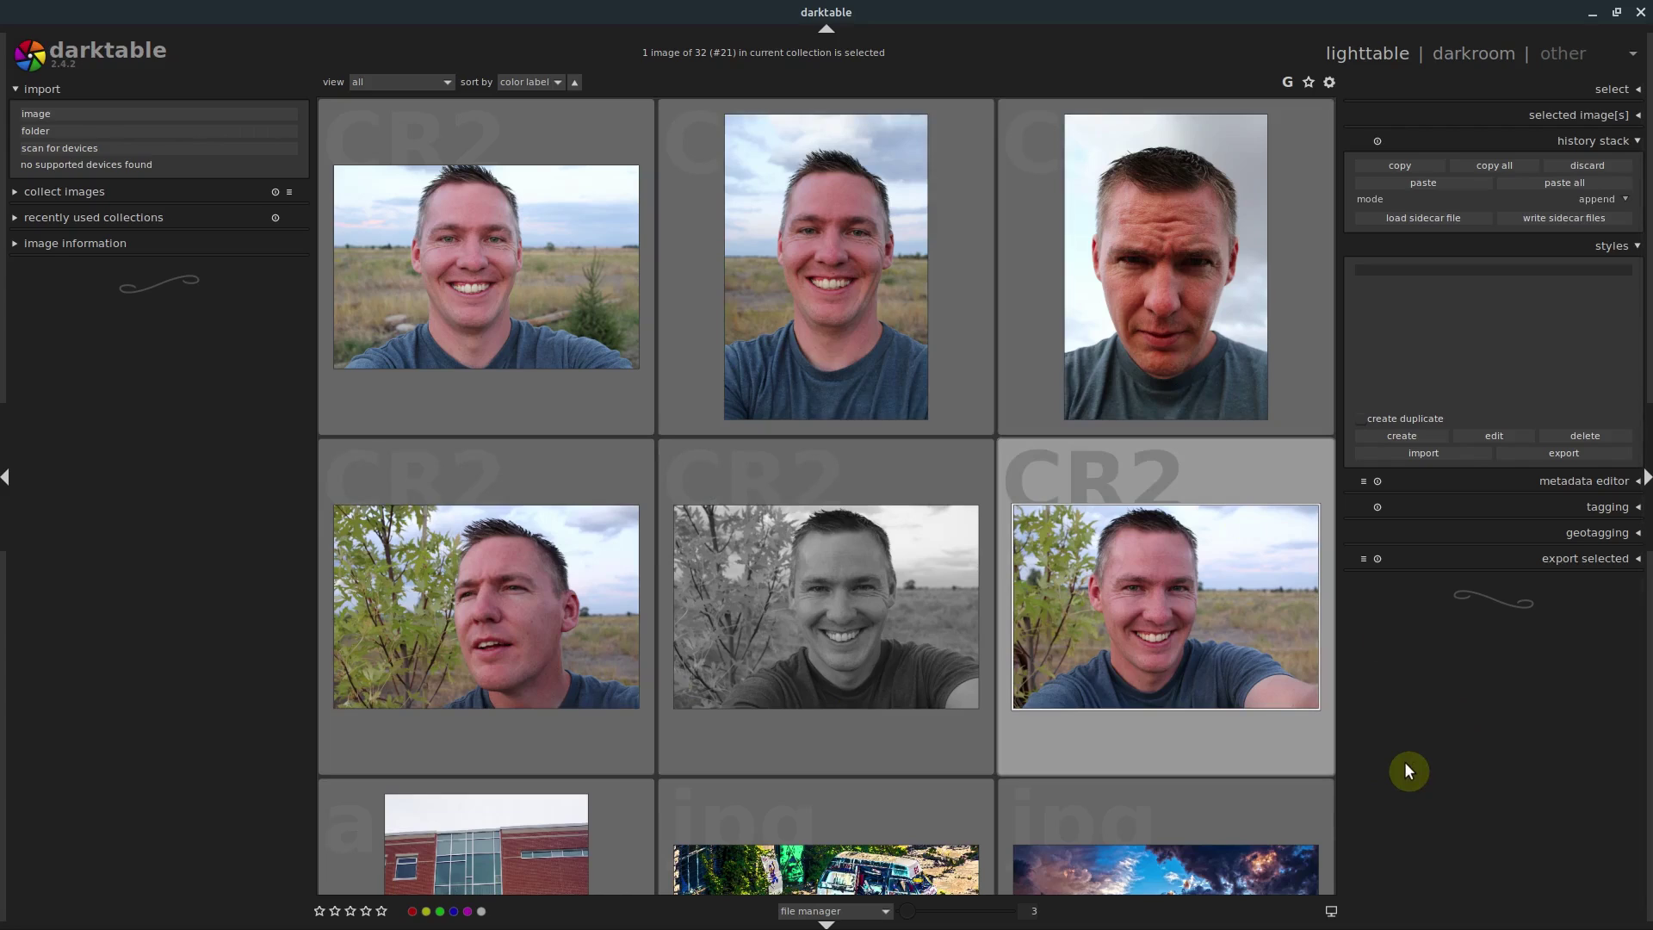
Select the black-and-white portrait thumbnail instead of the colour one beside it.
{"action": "left_click", "coordinate": [1216, 739]}
{"action": "left_click", "coordinate": [890, 636]}
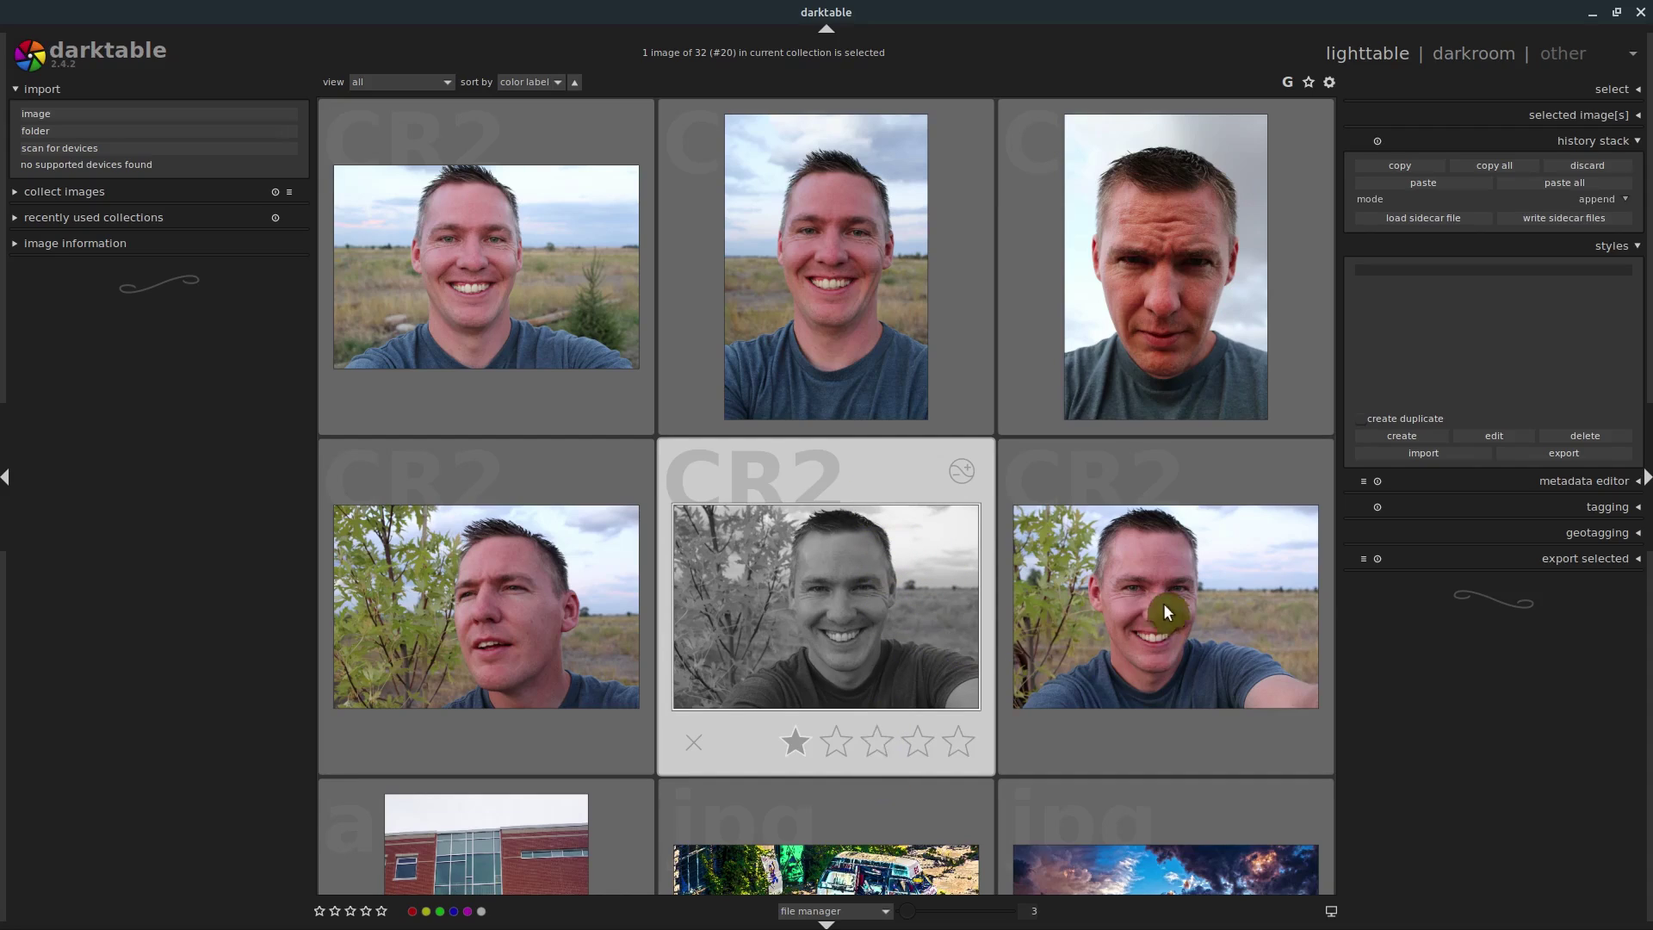
Create and save a style named CoolBlackandWhite from the monochrome portrait's edits.
{"action": "left_click", "coordinate": [1593, 247]}
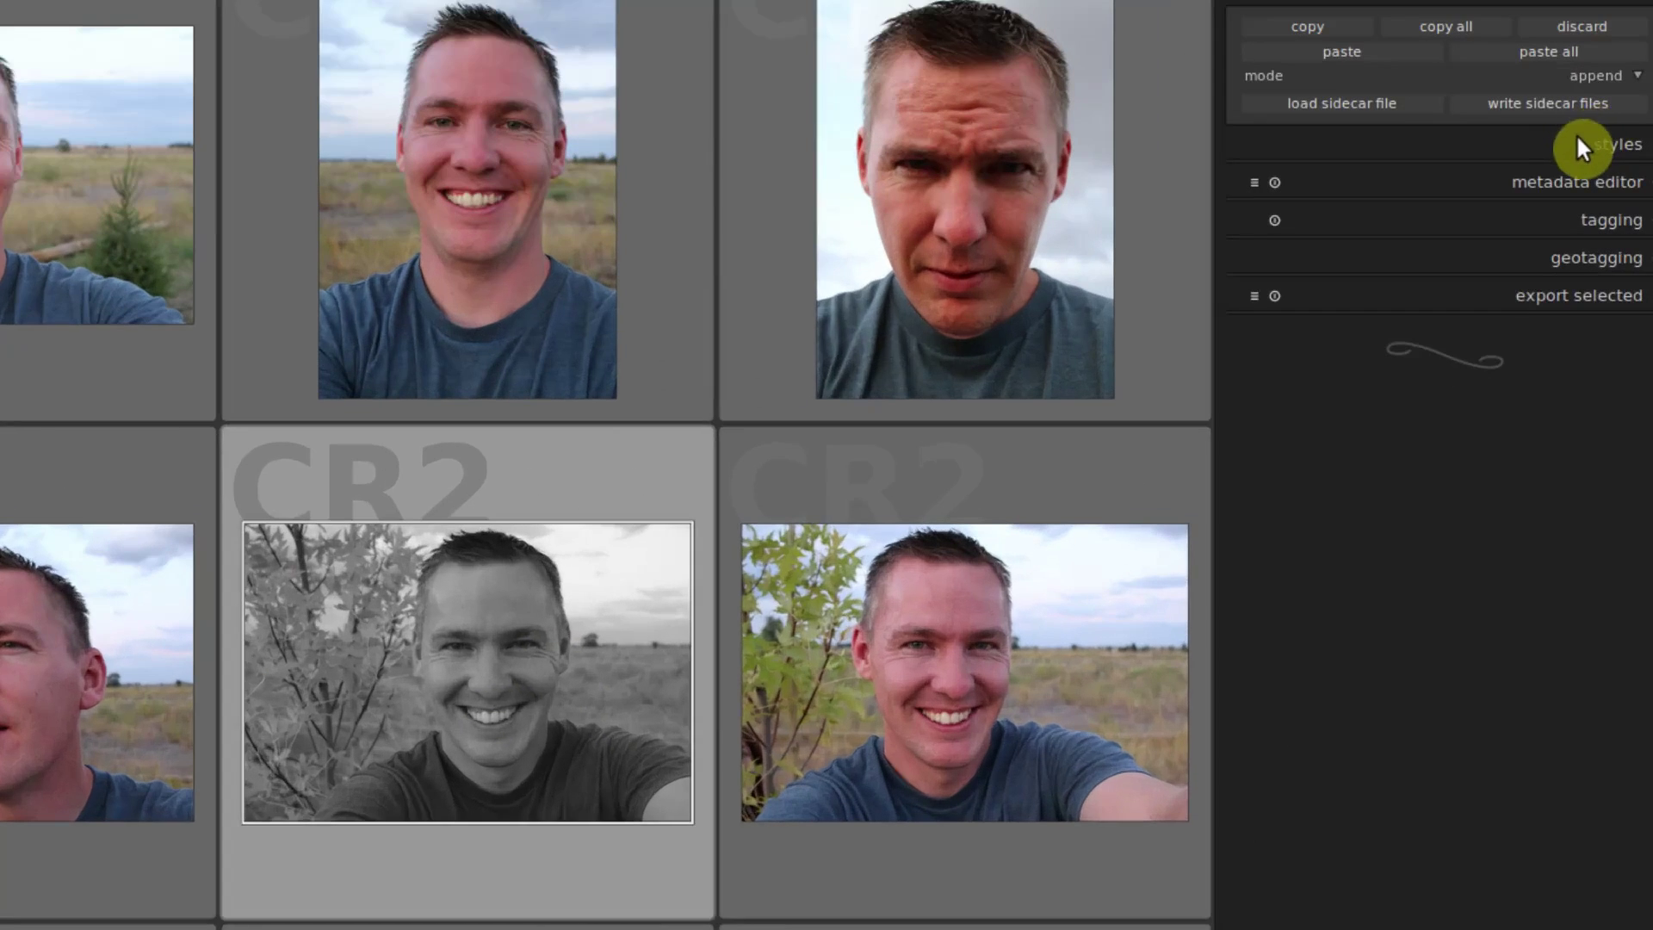
{"action": "left_click", "coordinate": [1593, 247]}
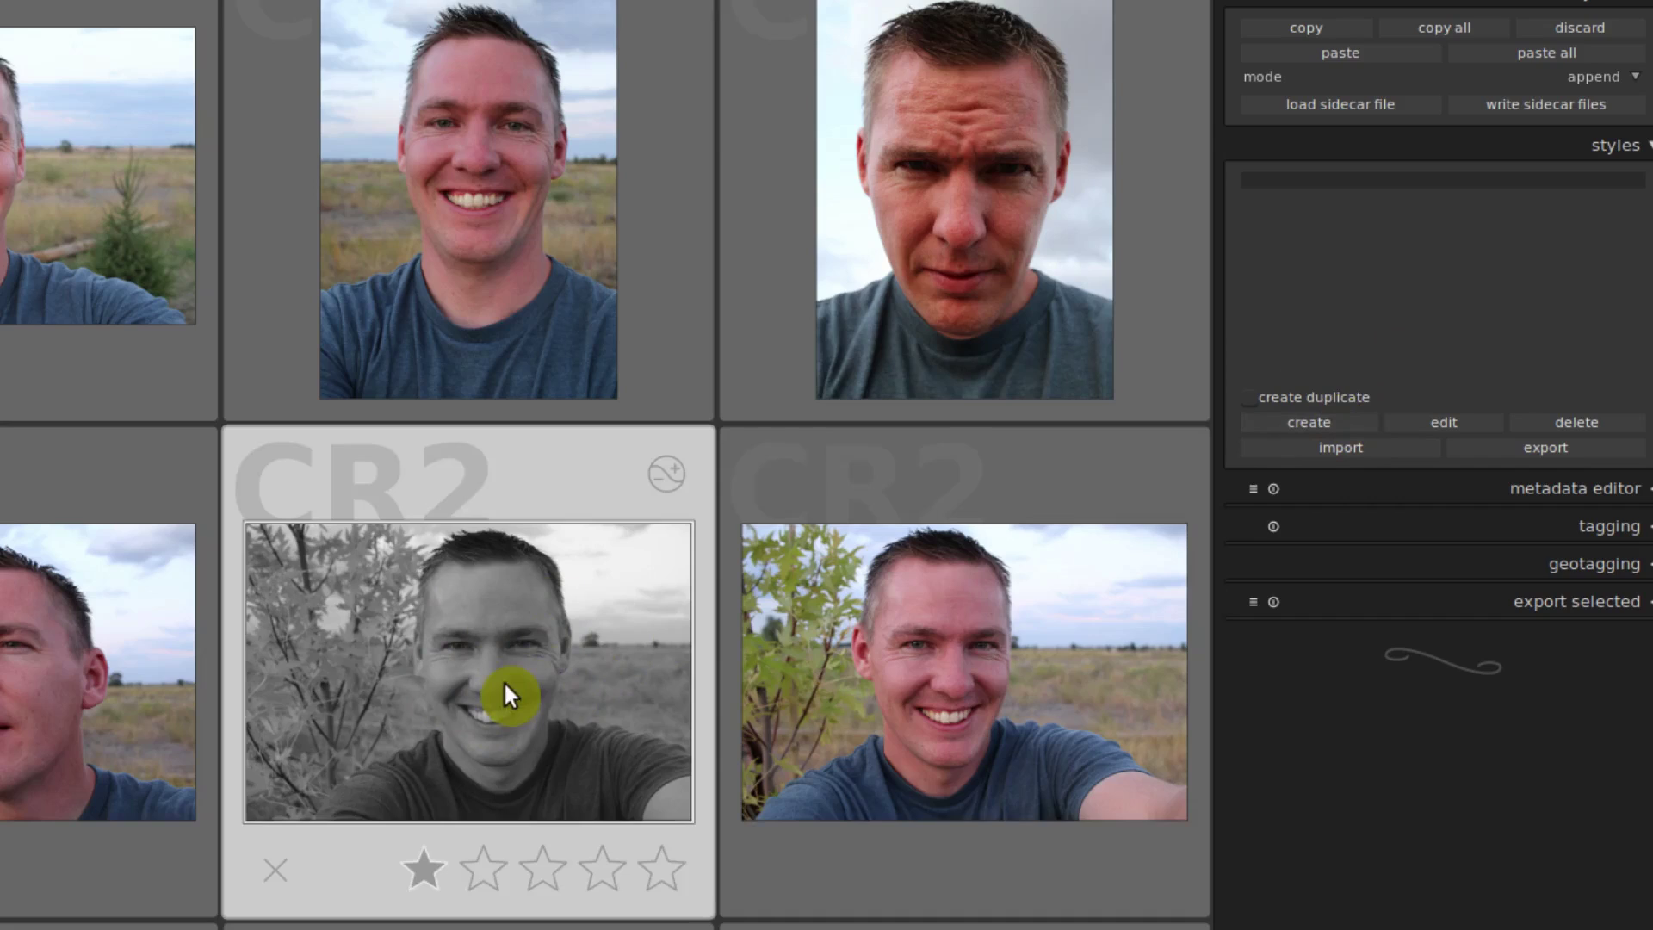
{"action": "left_click", "coordinate": [1338, 420]}
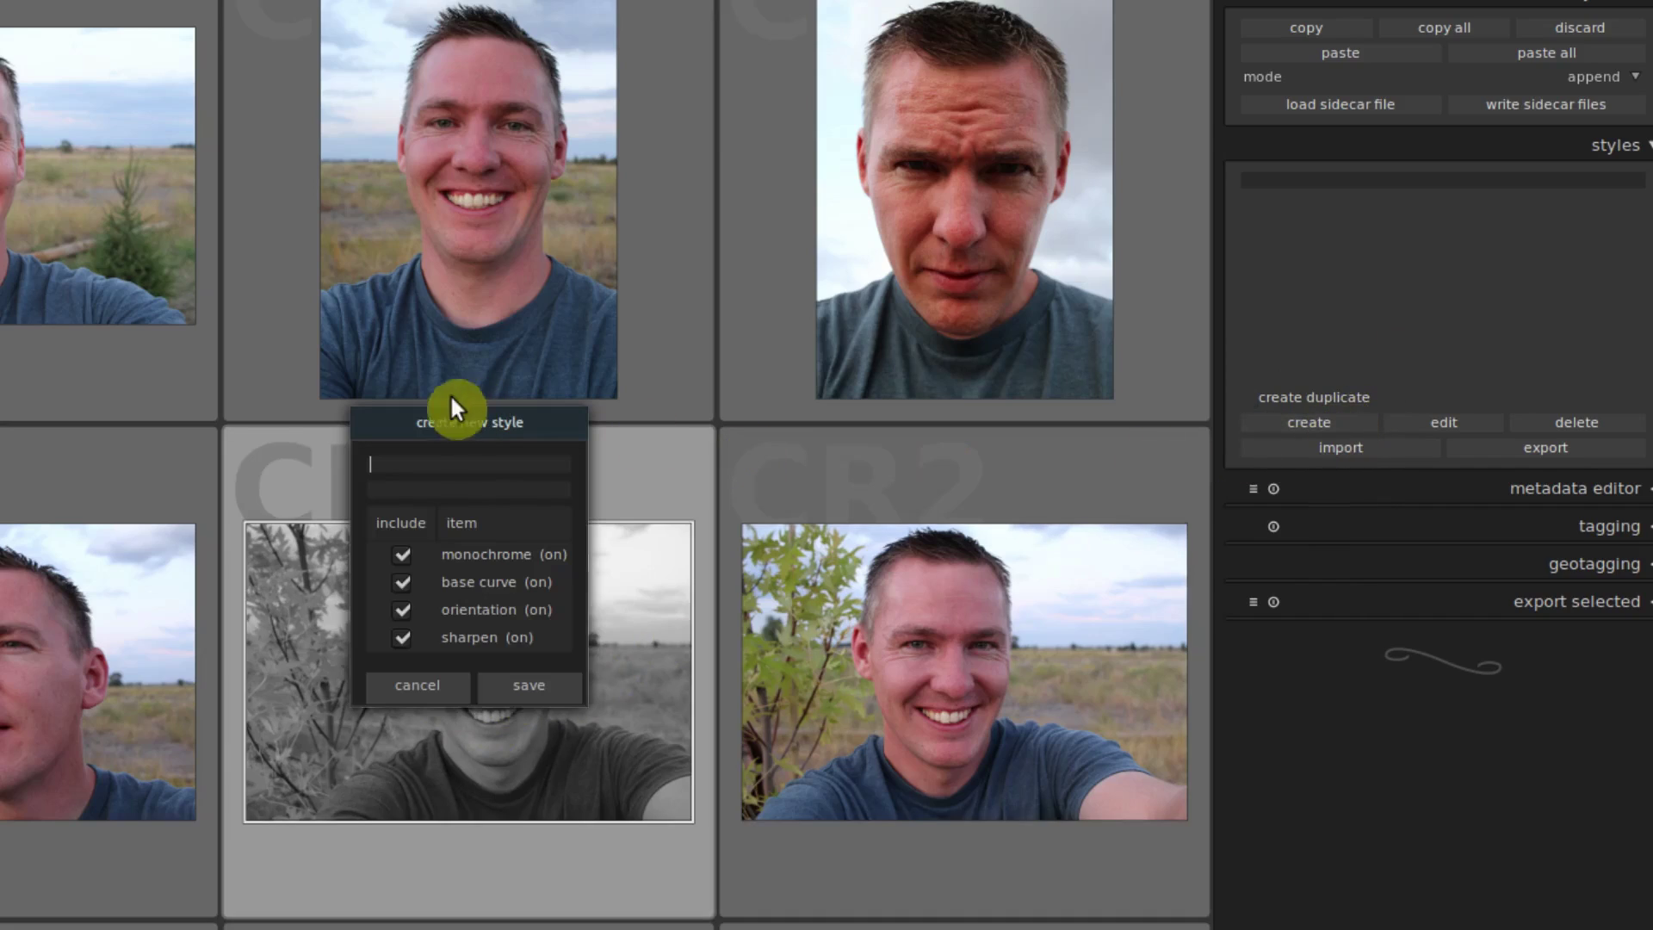
{"action": "type", "text": "C"}
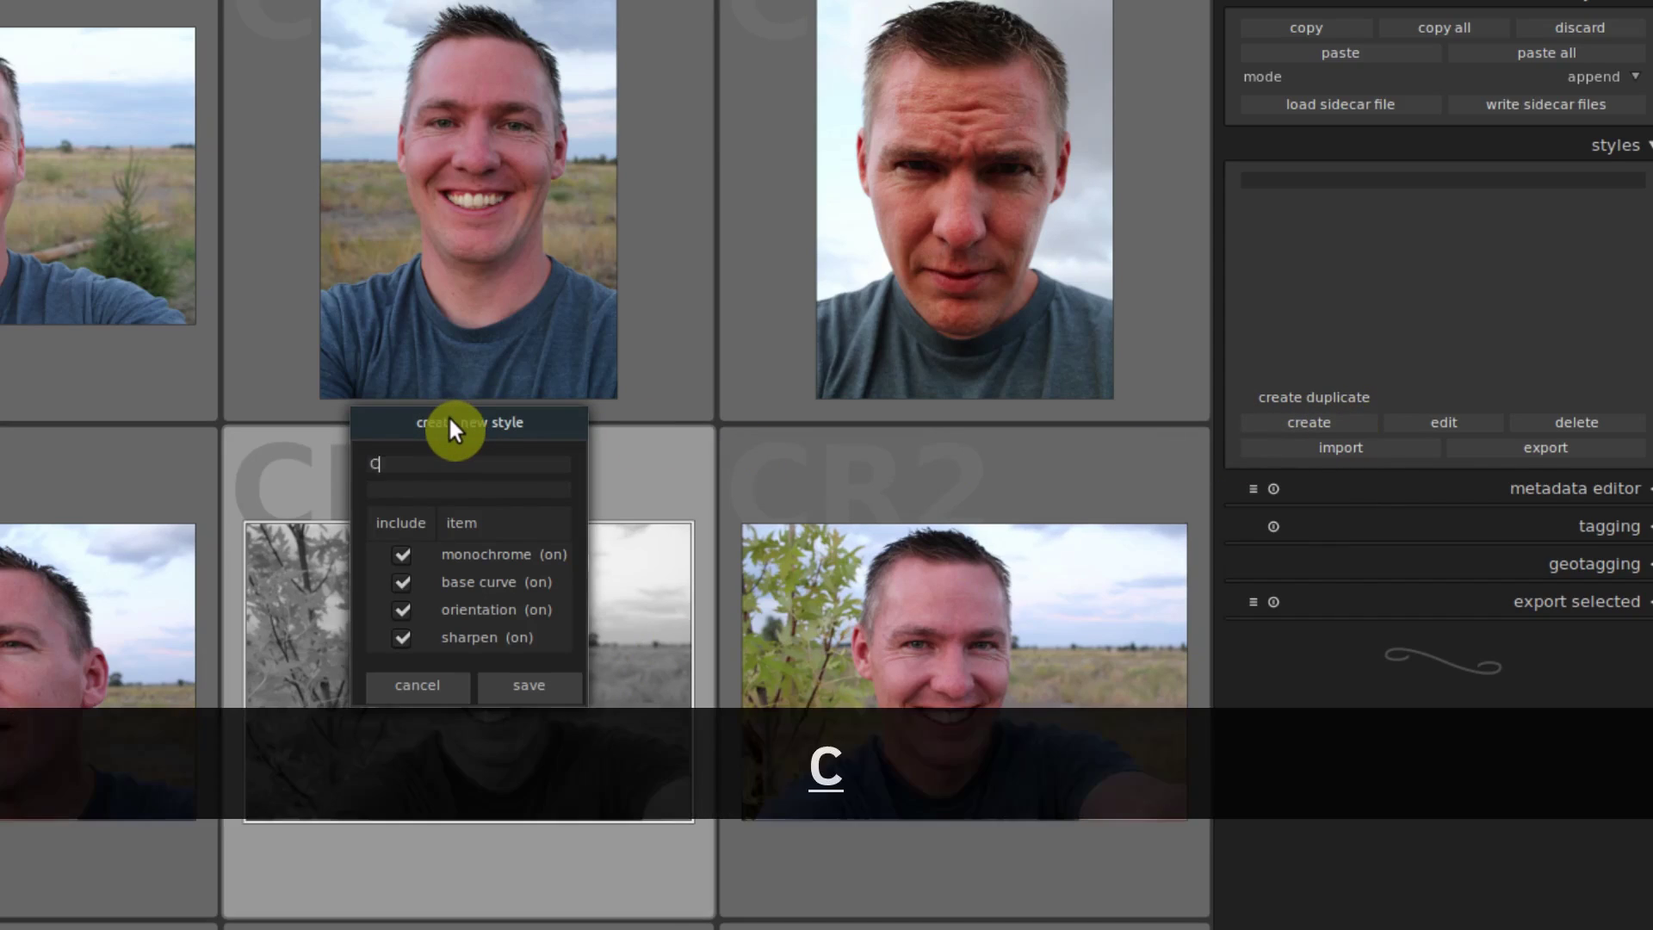
{"action": "type", "text": "oolBlackandWhite"}
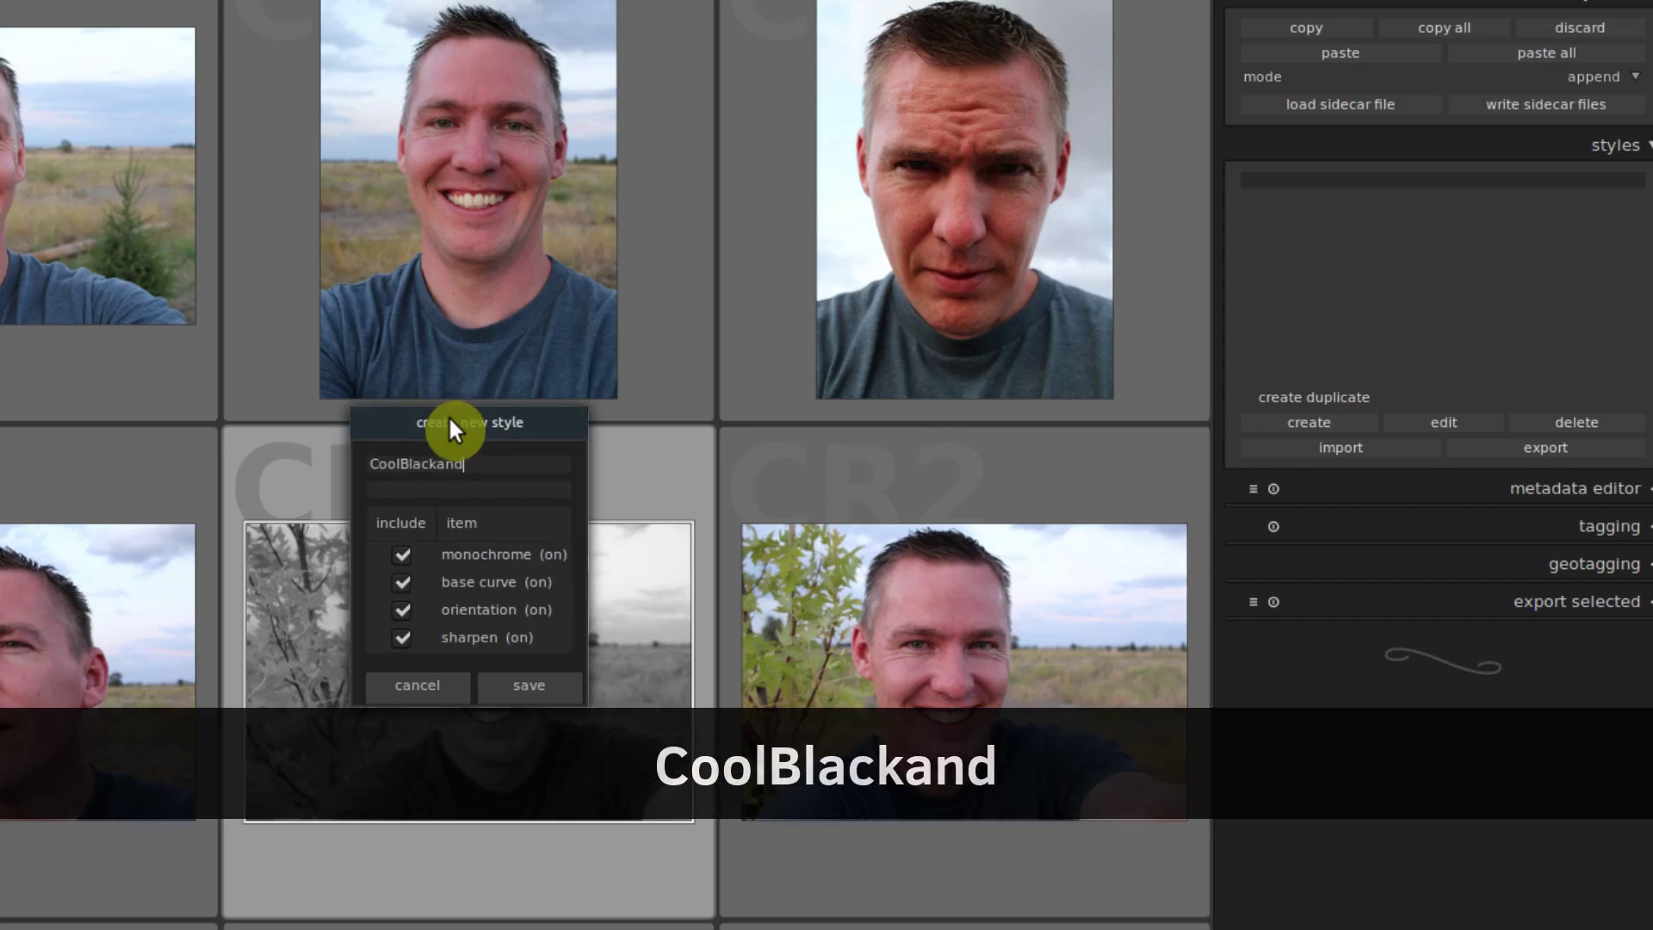
{"action": "left_click", "coordinate": [513, 688]}
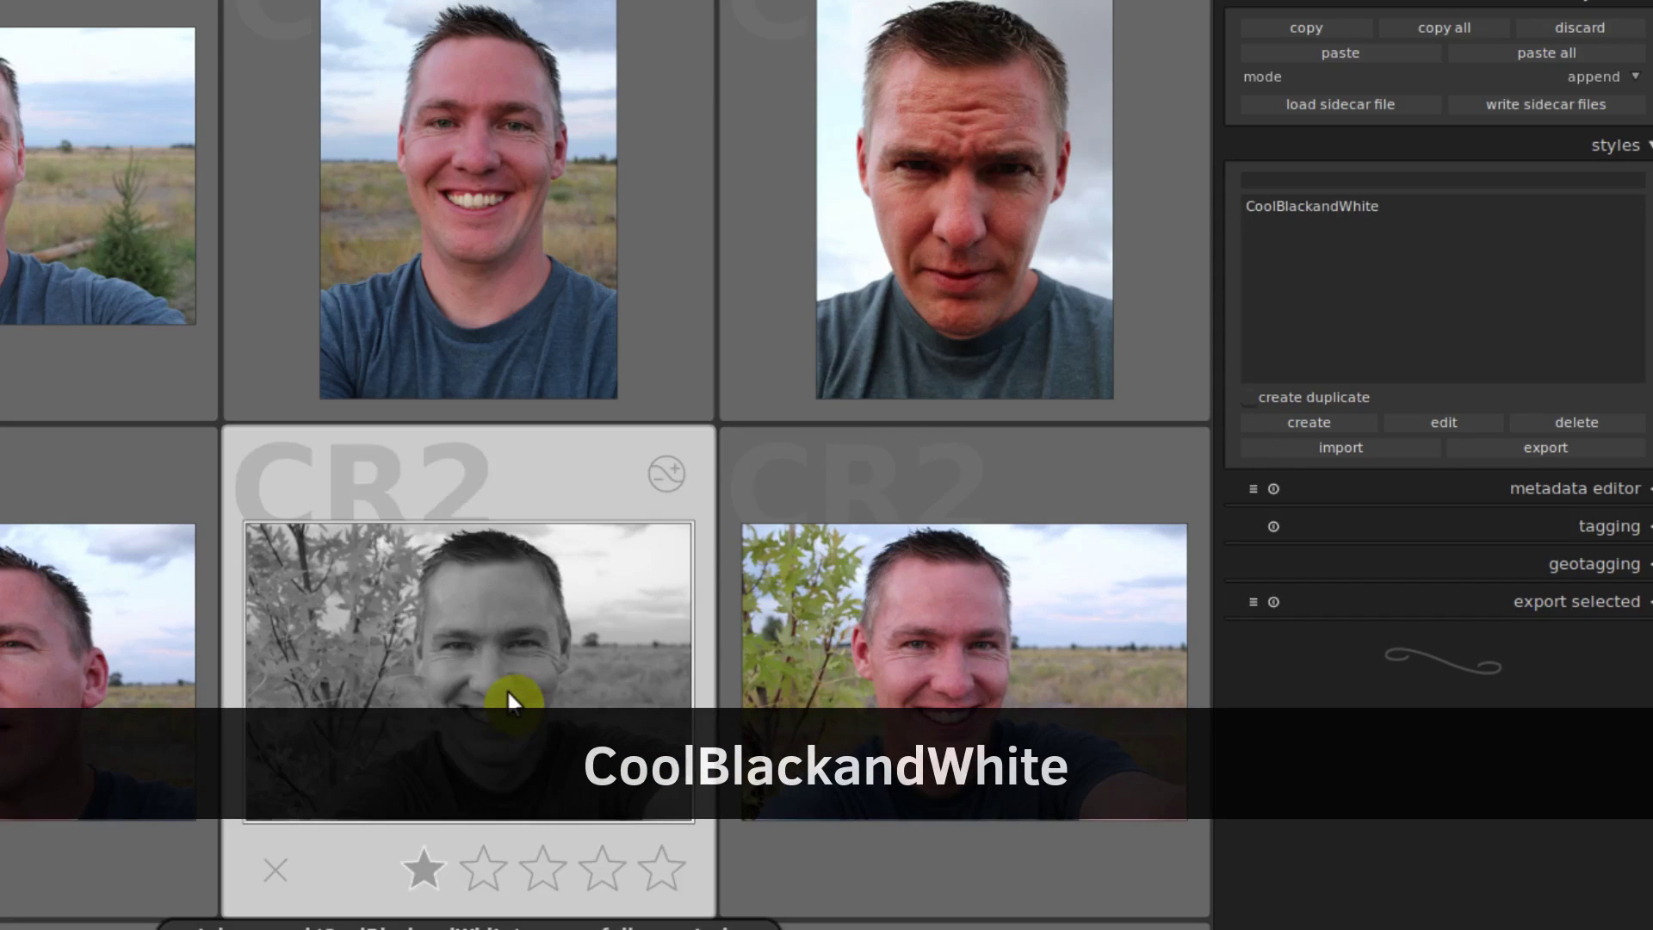
{"action": "mouse_move", "coordinate": [1324, 207]}
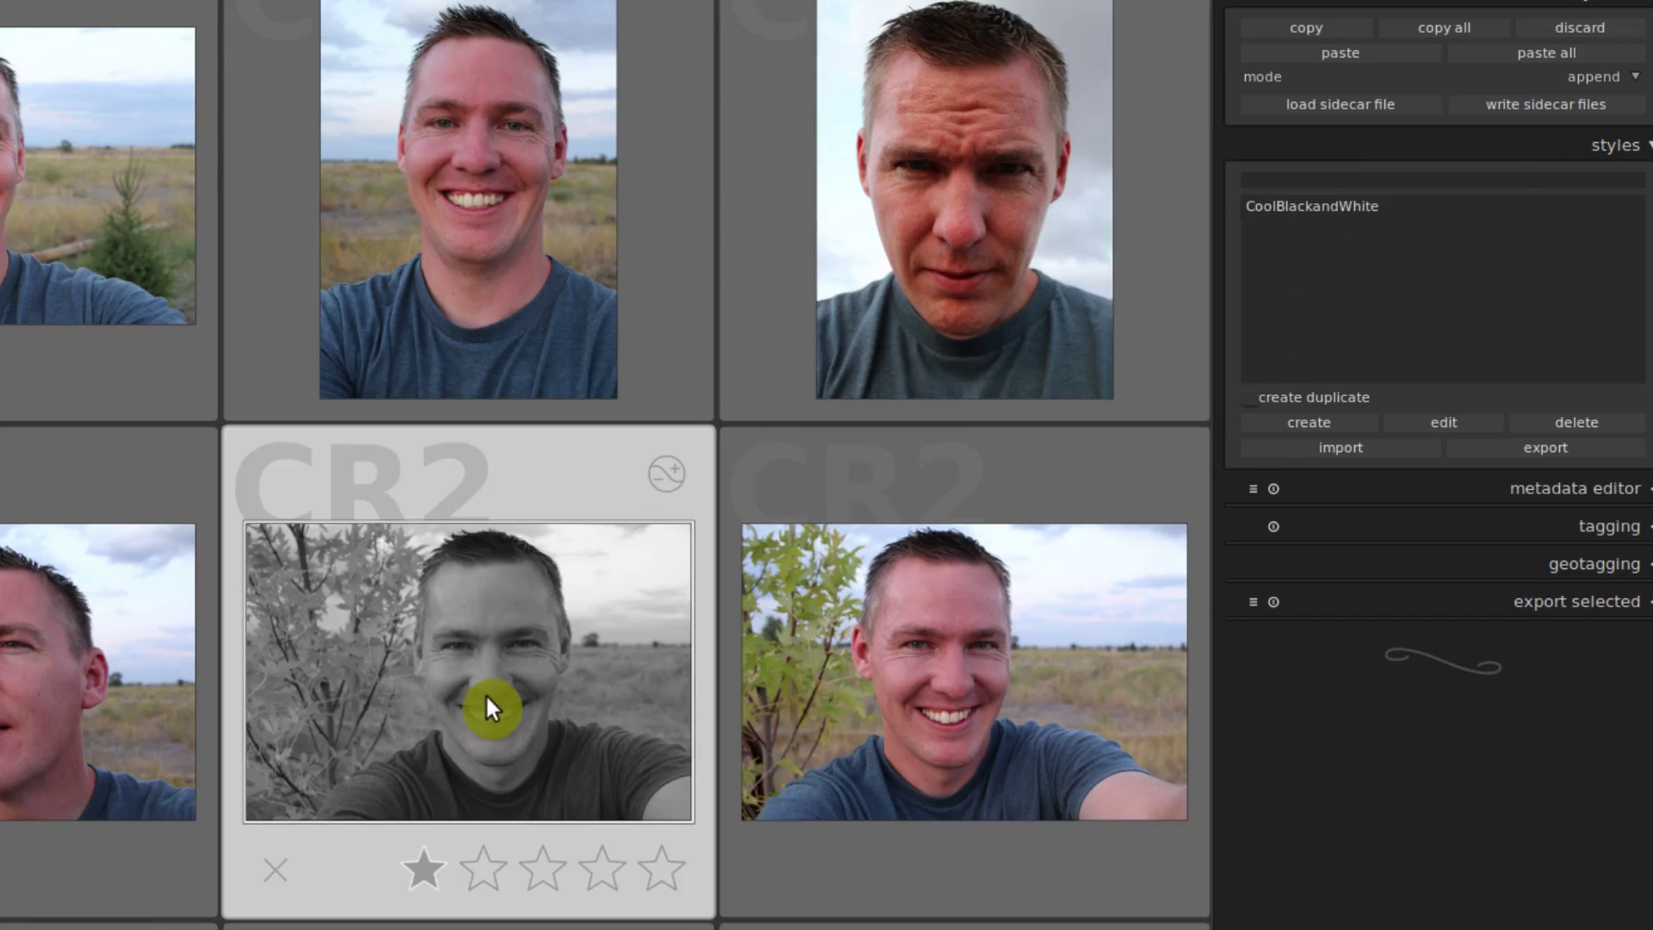
Copy the monochrome photo's history stack and paste it onto the bottom-right colour portrait.
{"action": "left_click", "coordinate": [487, 698]}
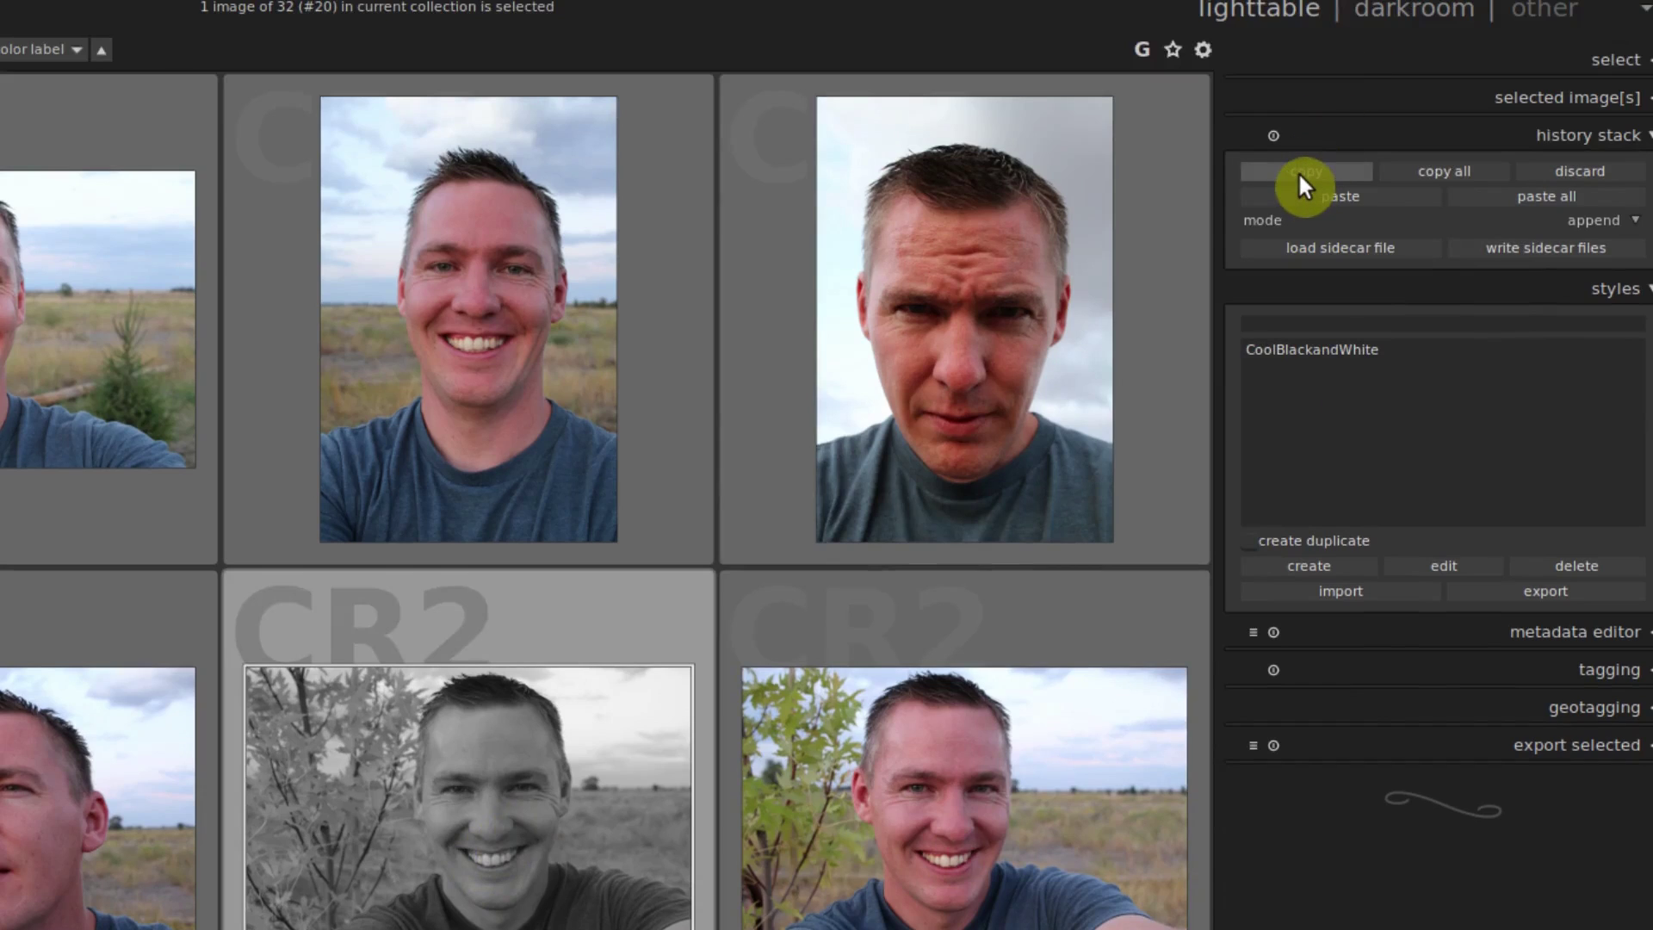
{"action": "left_click", "coordinate": [1298, 172]}
{"action": "left_click", "coordinate": [621, 794]}
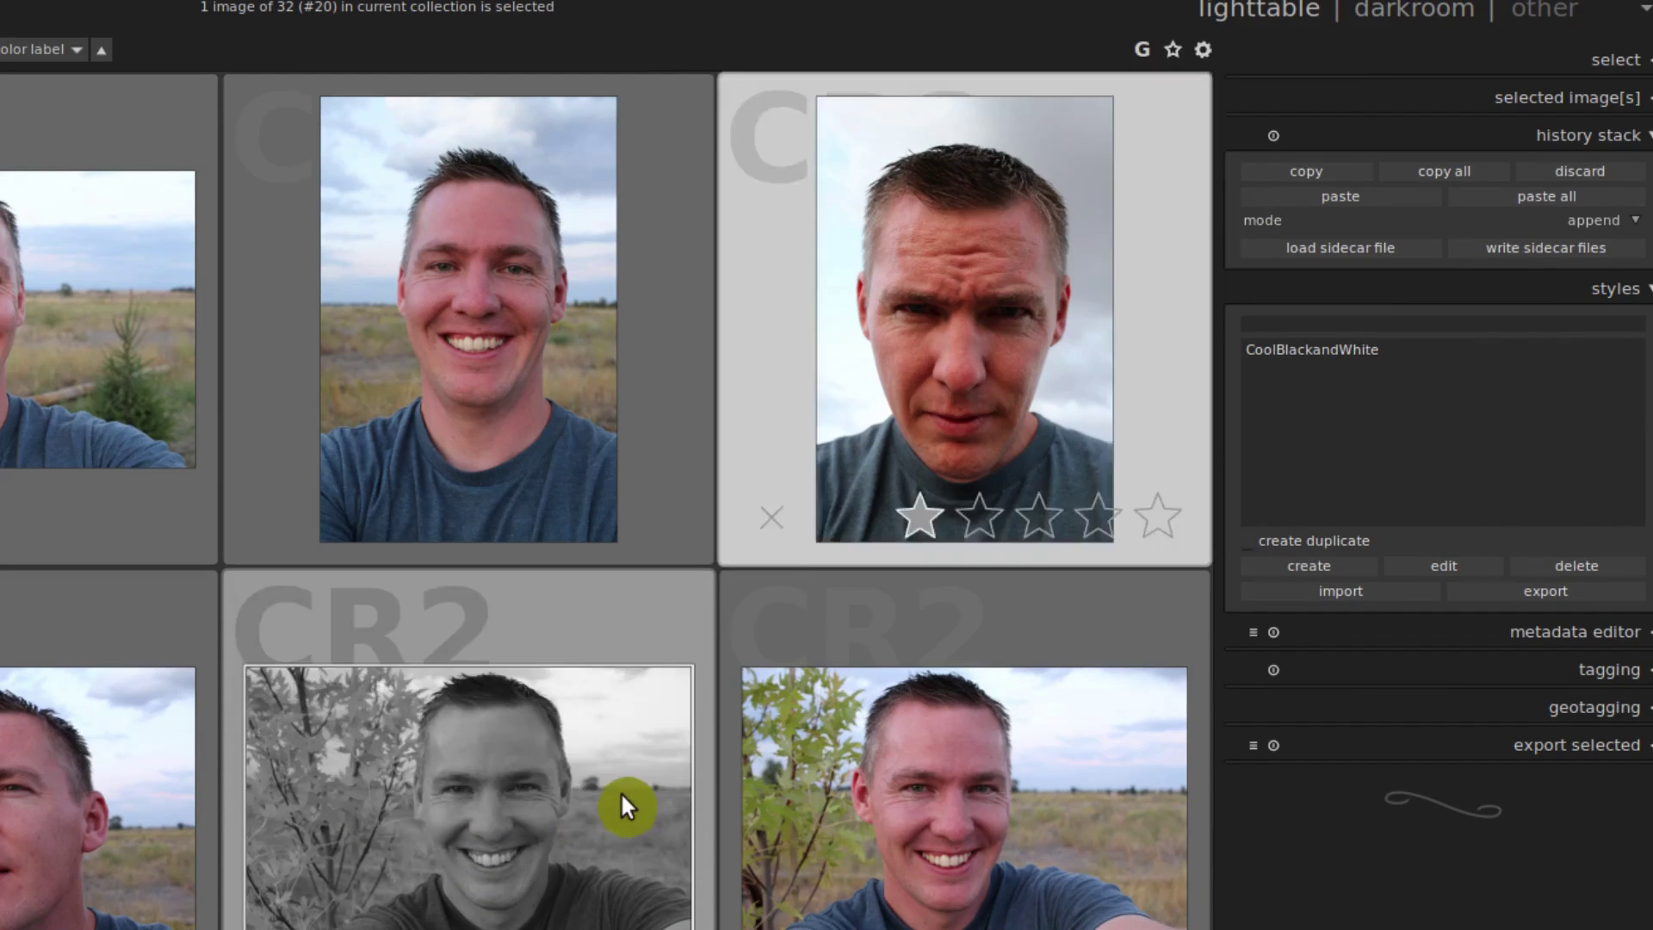
{"action": "left_click", "coordinate": [887, 728]}
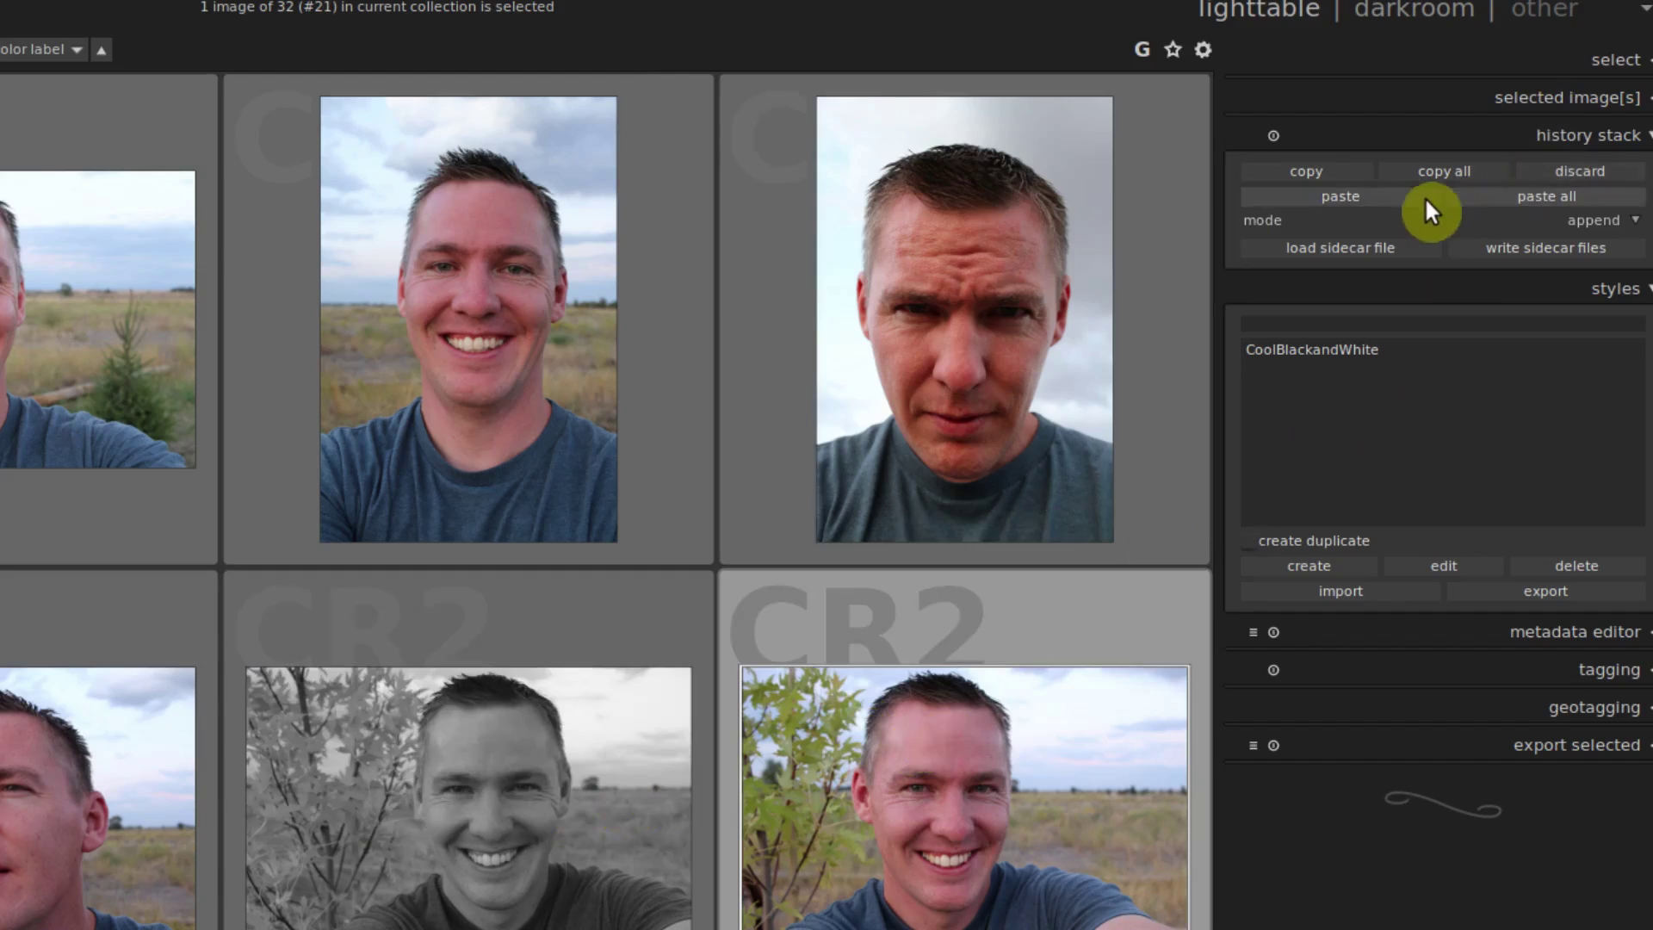
{"action": "left_click", "coordinate": [1387, 200]}
{"action": "left_click", "coordinate": [630, 794]}
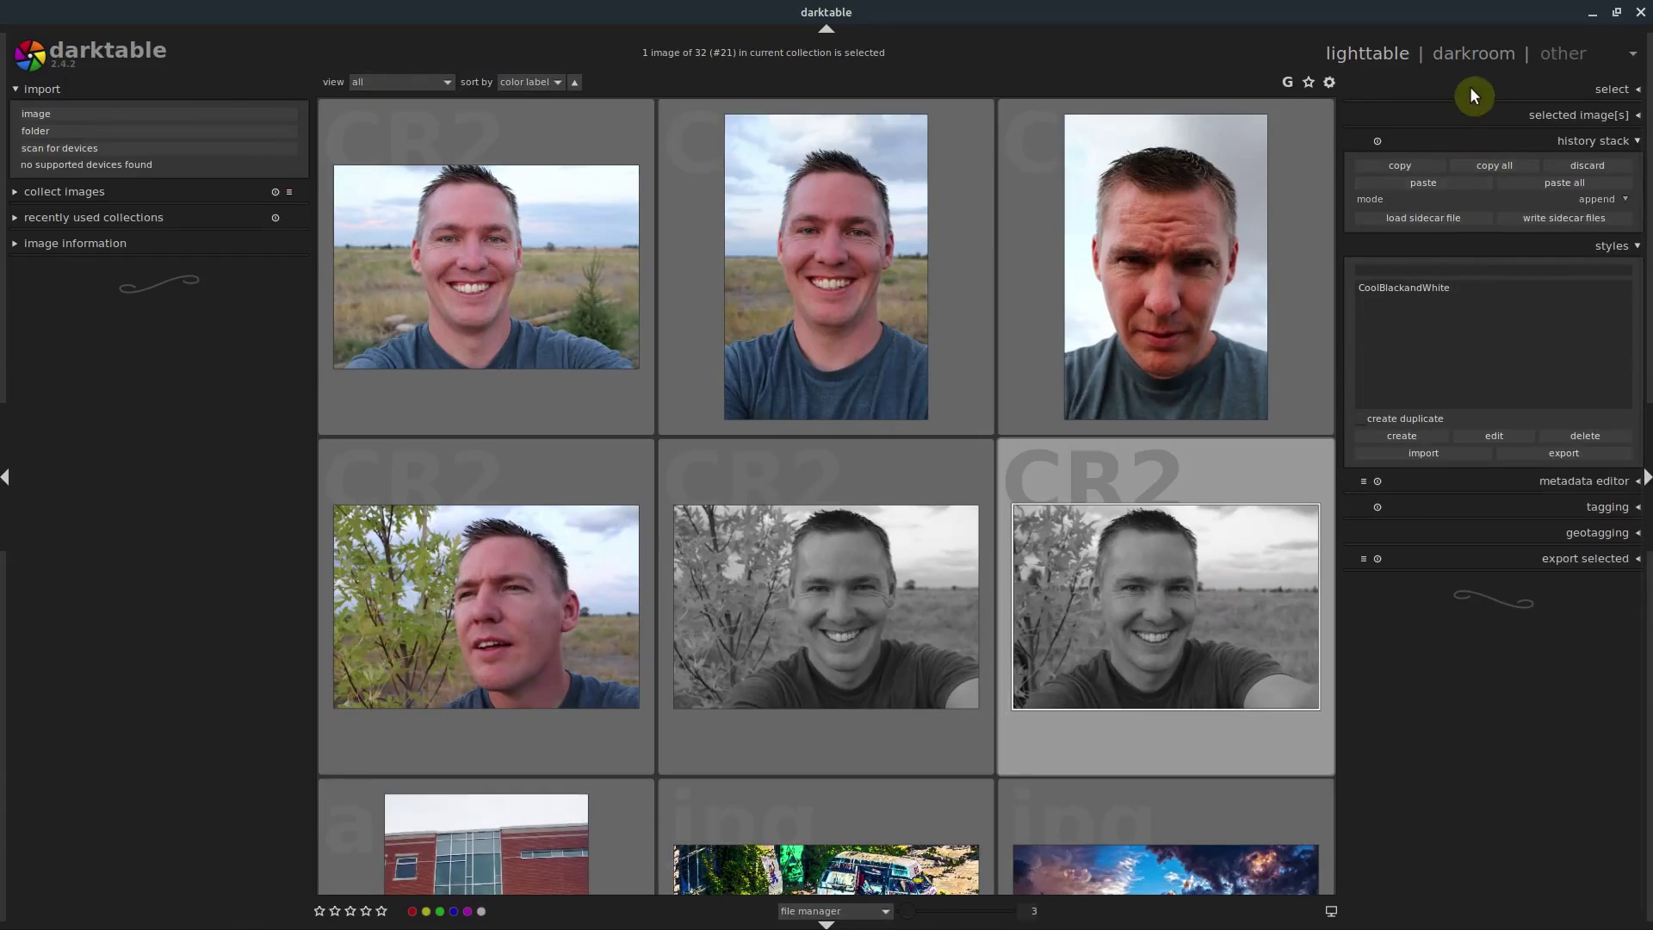
Open the frowning close-up portrait in the darkroom and apply the CoolBlackandWhite style.
{"action": "left_click", "coordinate": [1464, 55]}
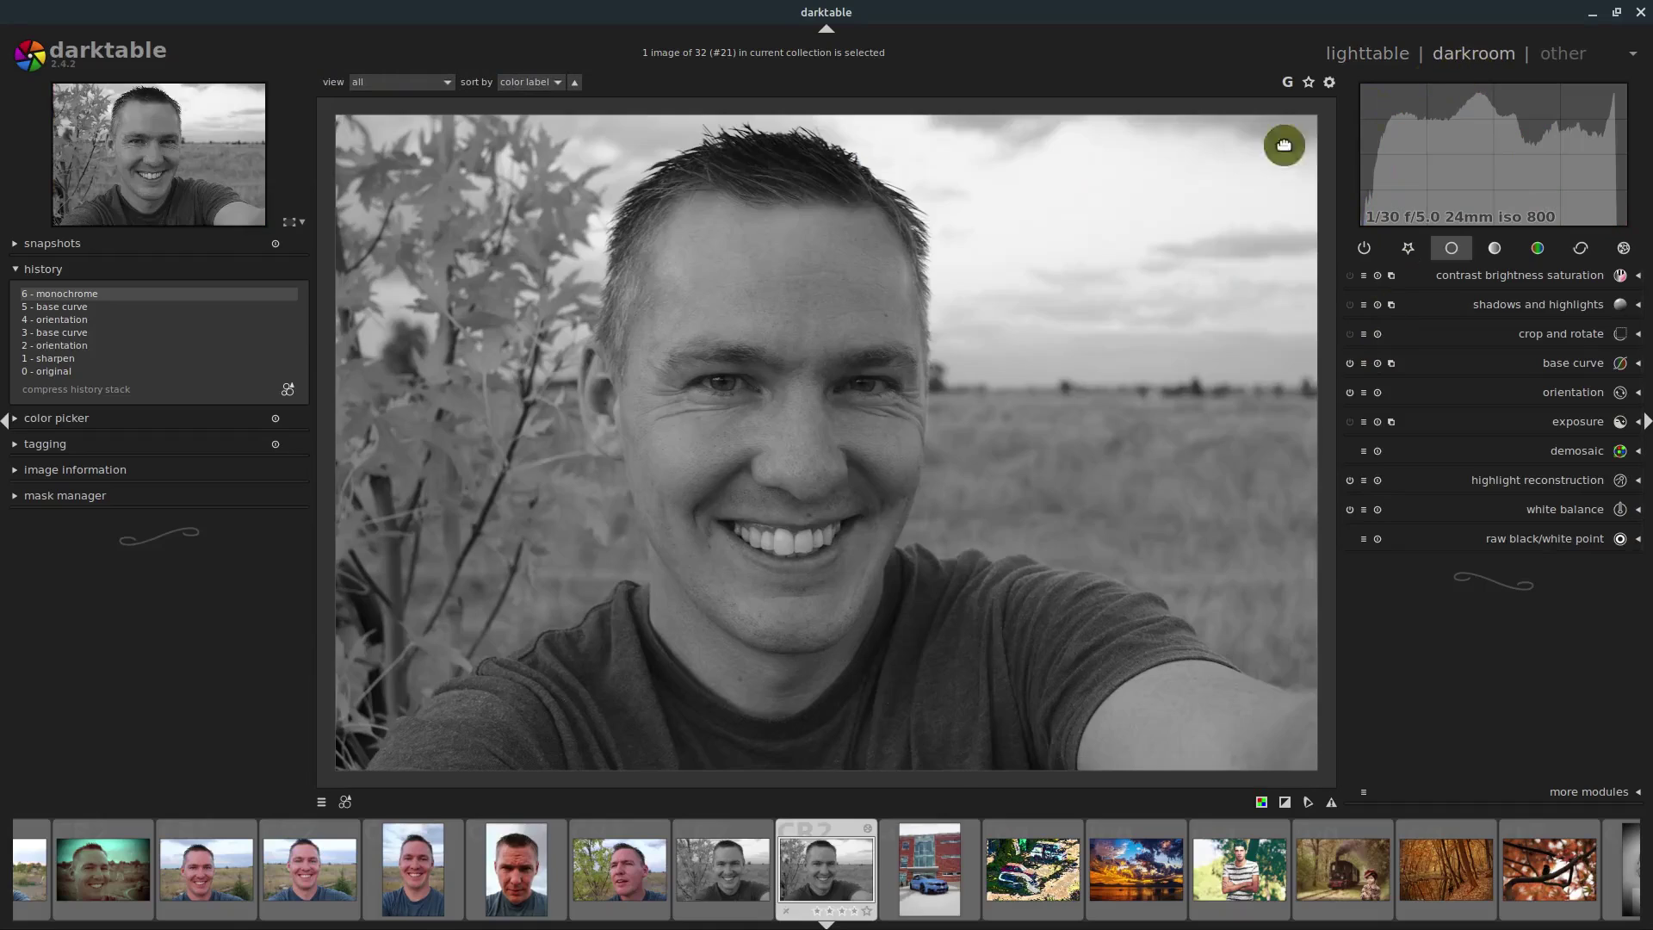
{"action": "left_click", "coordinate": [509, 864]}
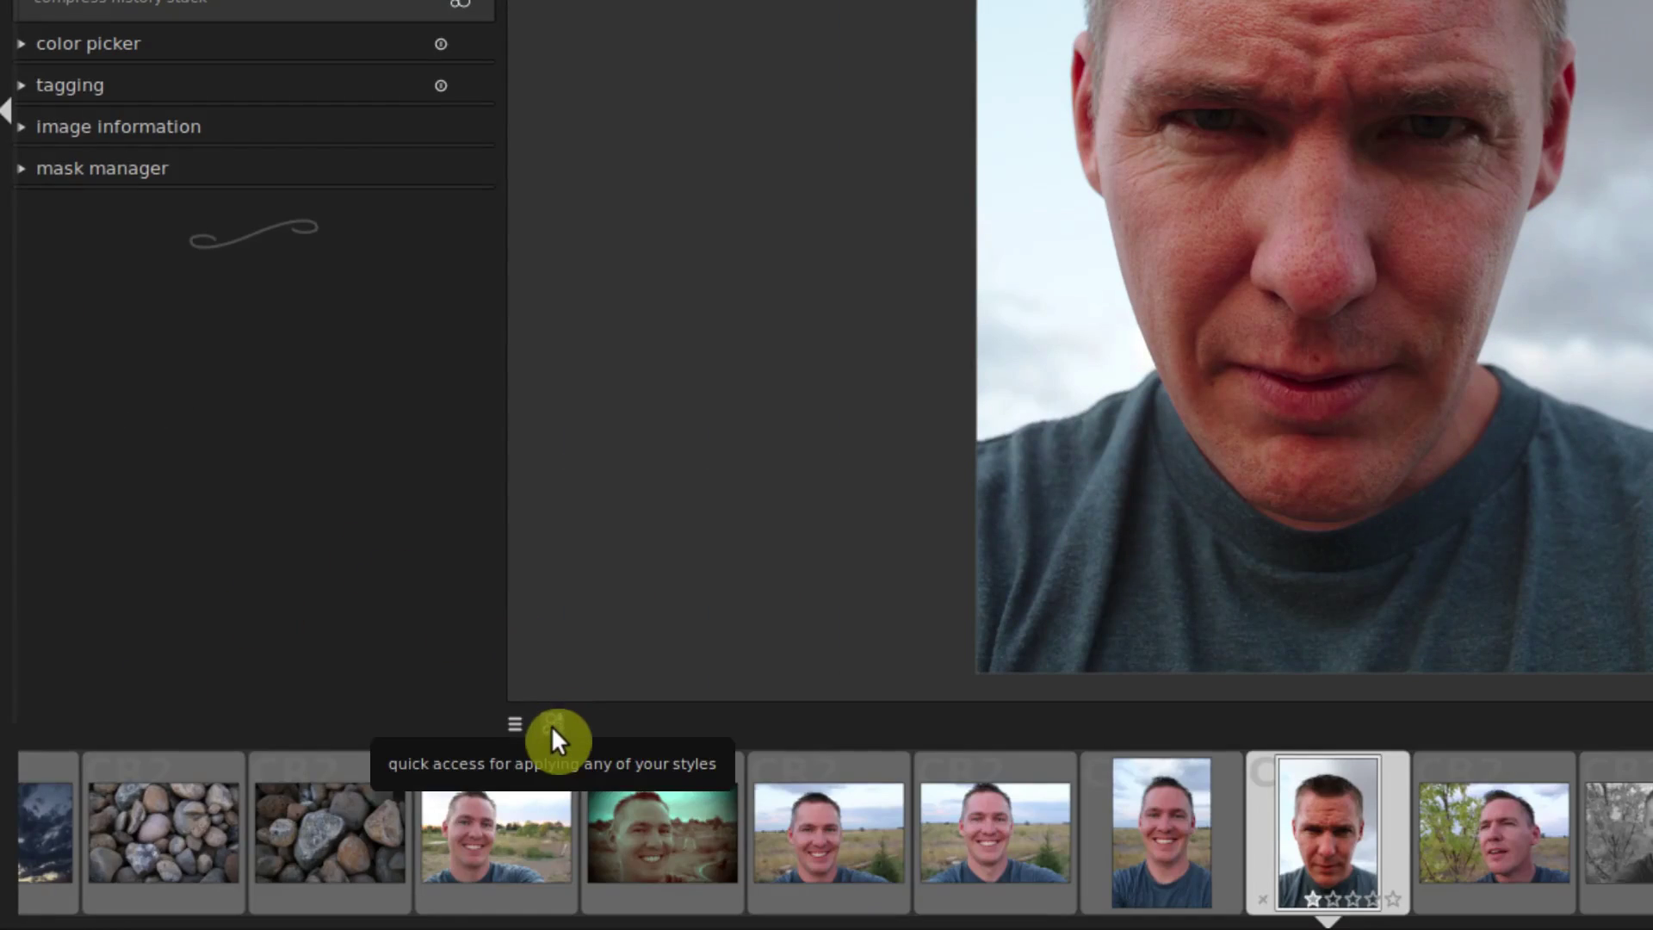
{"action": "left_click", "coordinate": [553, 727]}
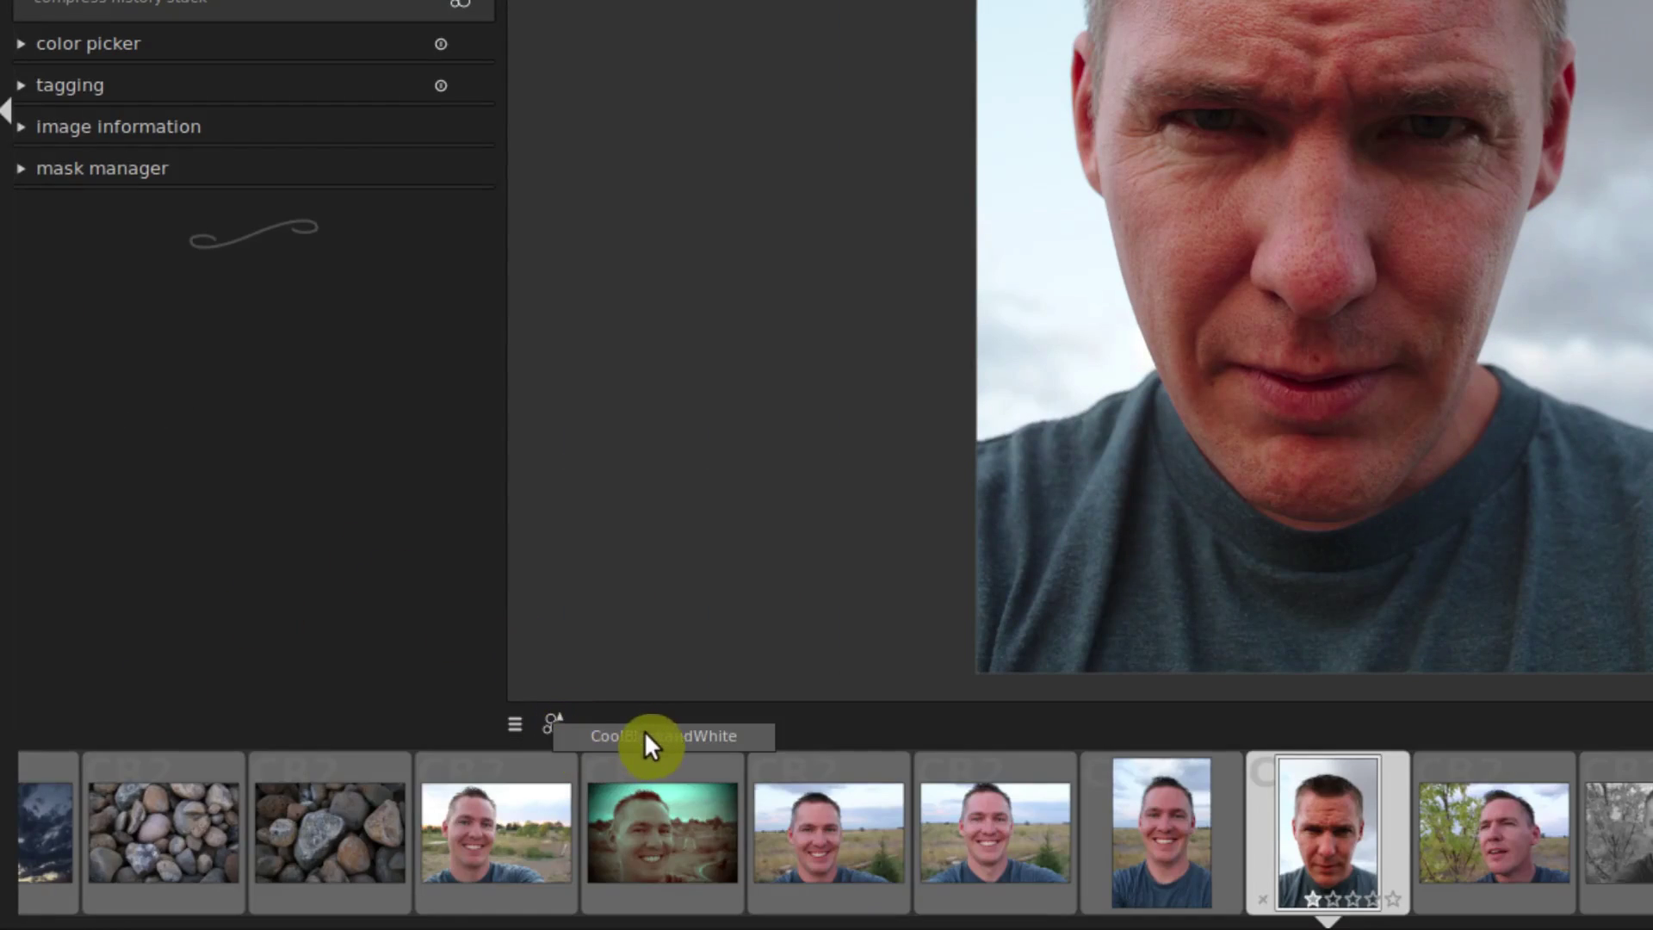
{"action": "left_click", "coordinate": [726, 737]}
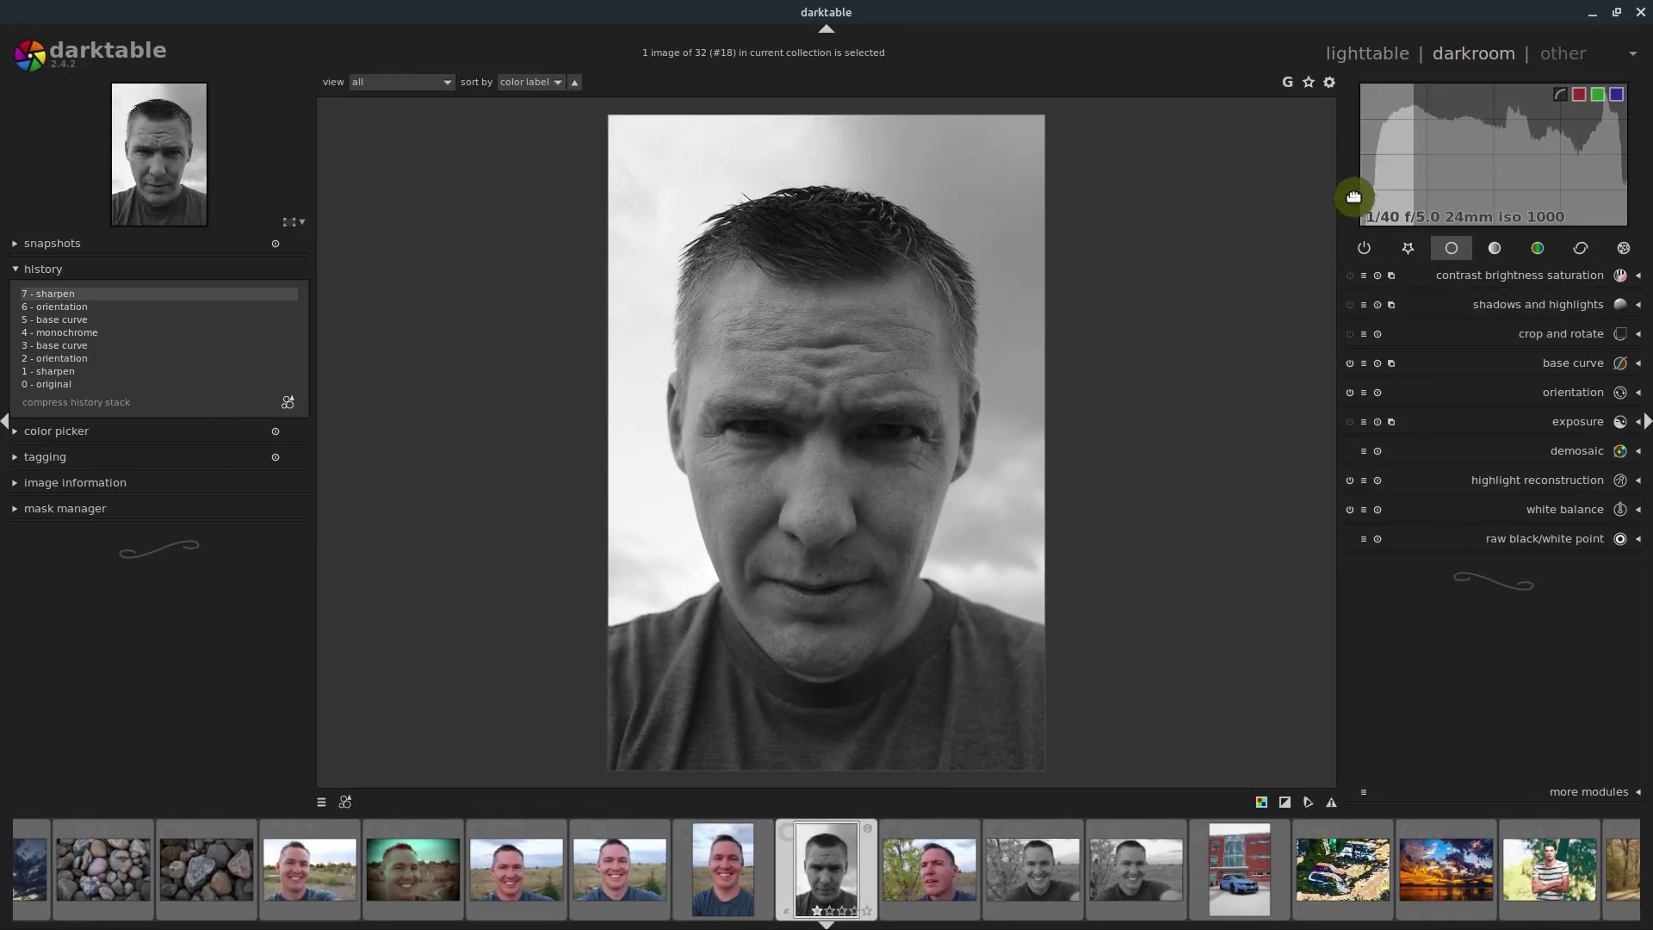
Return to the lighttable and open the teal-toned smiling portrait (image 14) in the darkroom.
{"action": "left_click", "coordinate": [1365, 55]}
{"action": "scroll", "coordinate": [789, 344], "scroll_direction": "up", "scroll_amount": 2}
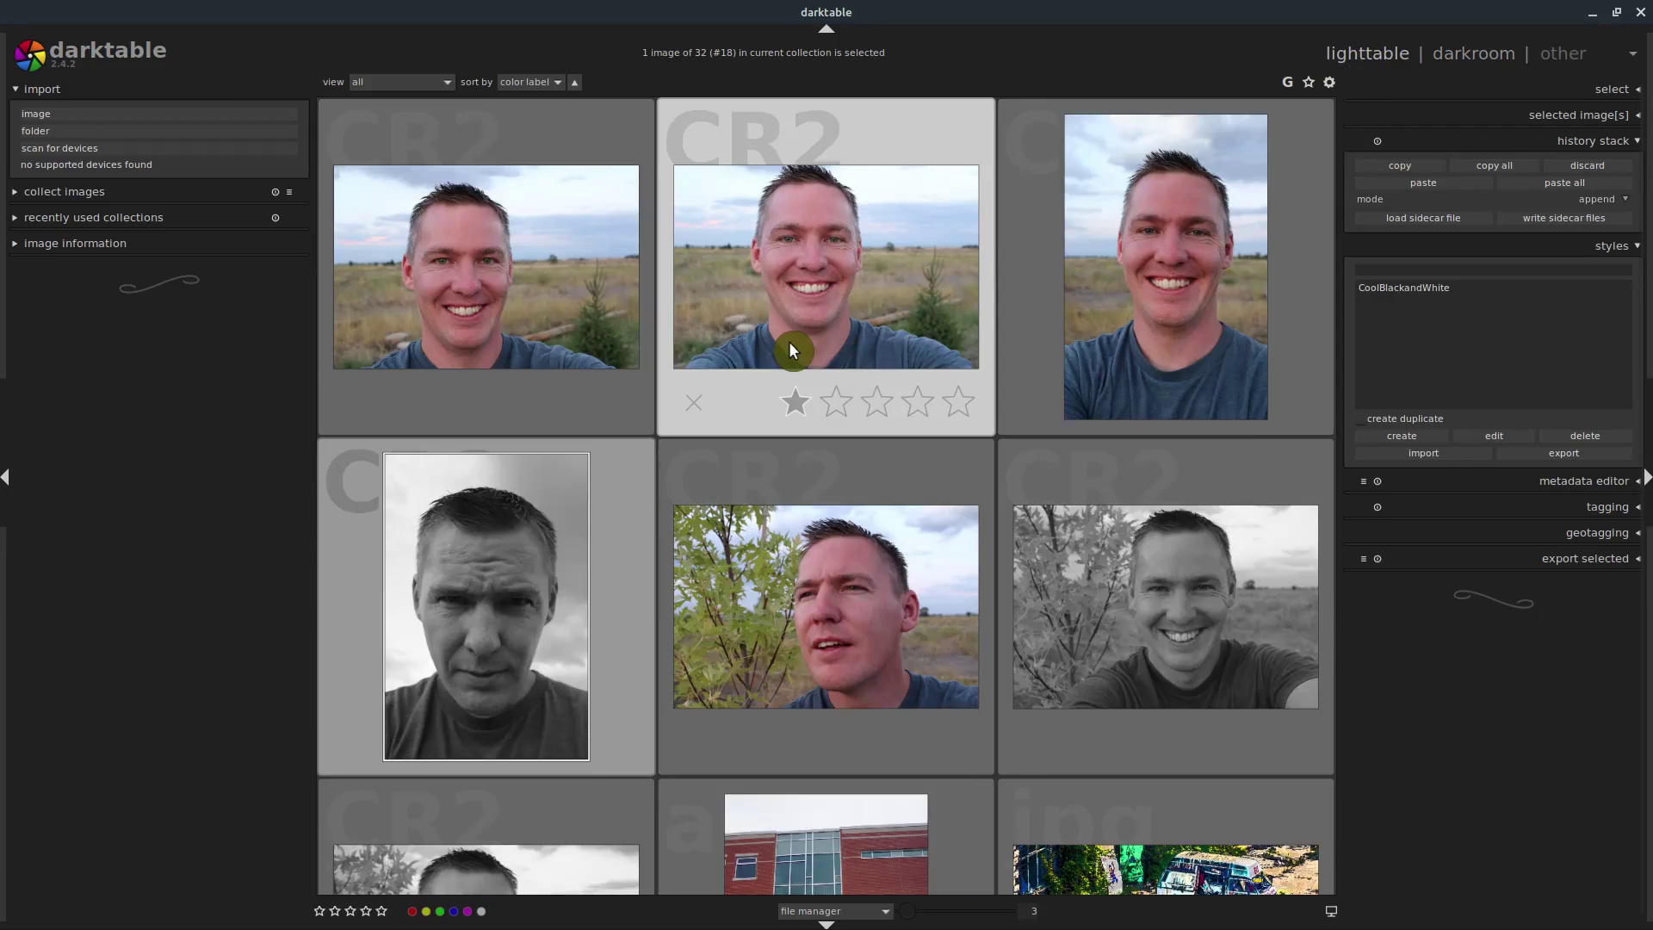
{"action": "left_click", "coordinate": [1128, 295]}
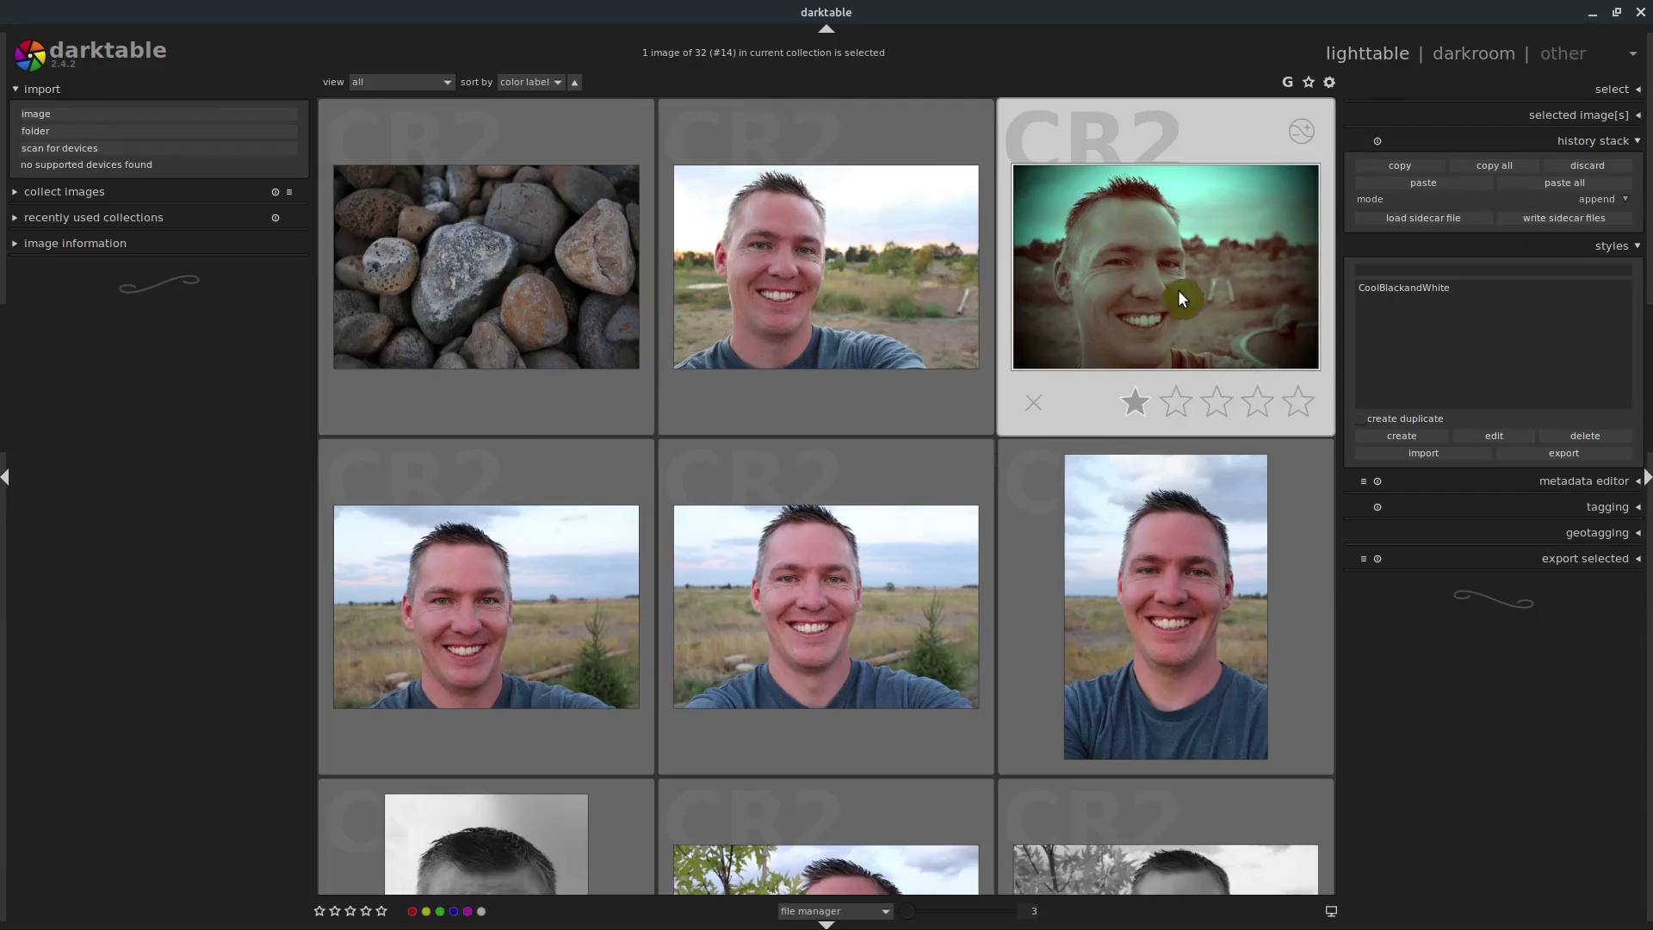
{"action": "double_click", "coordinate": [1172, 293]}
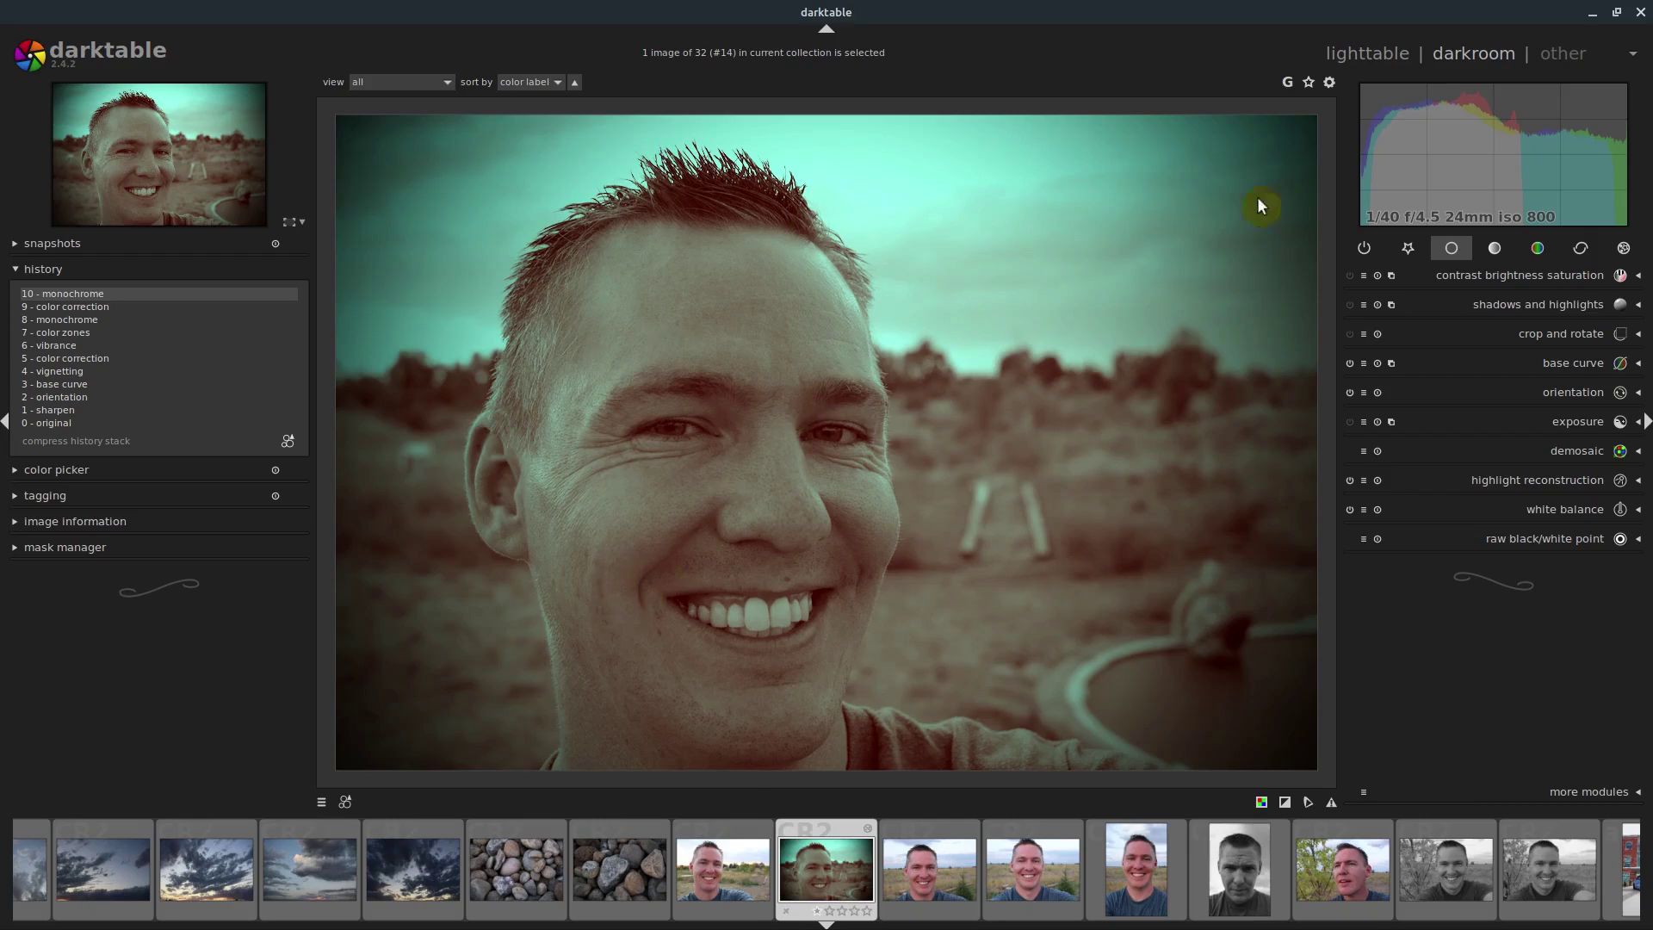
Save the teal portrait's edits as a new style named tjcoolfilter.
{"action": "left_click", "coordinate": [1374, 54]}
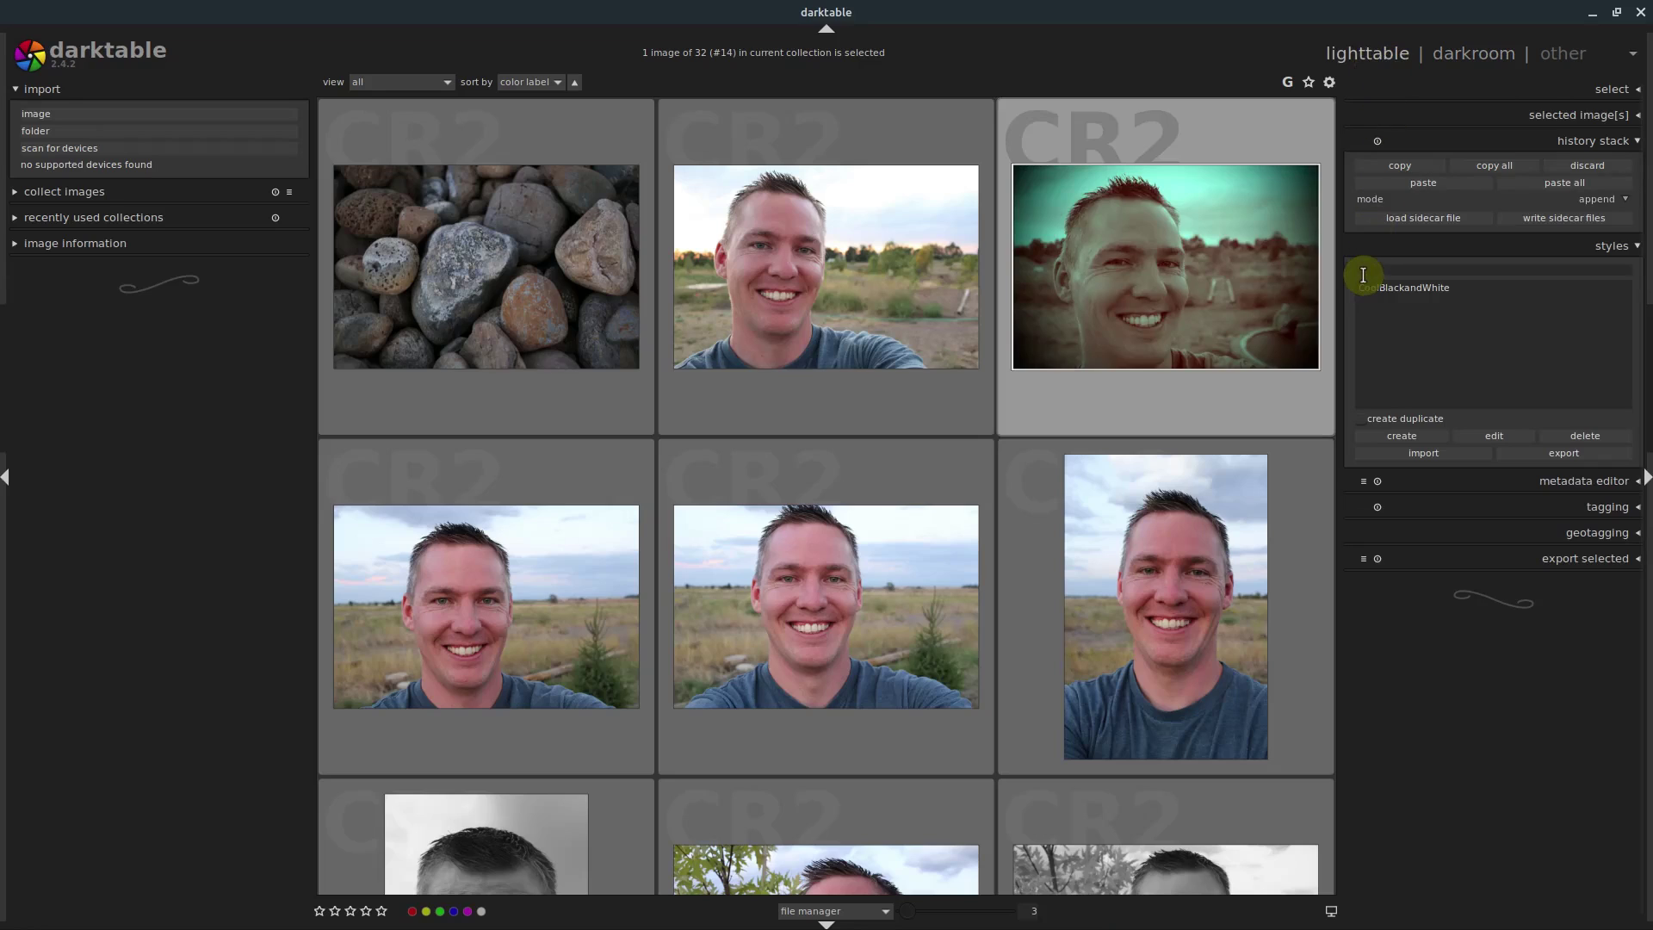
{"action": "left_click", "coordinate": [1599, 137]}
{"action": "left_click", "coordinate": [1608, 169]}
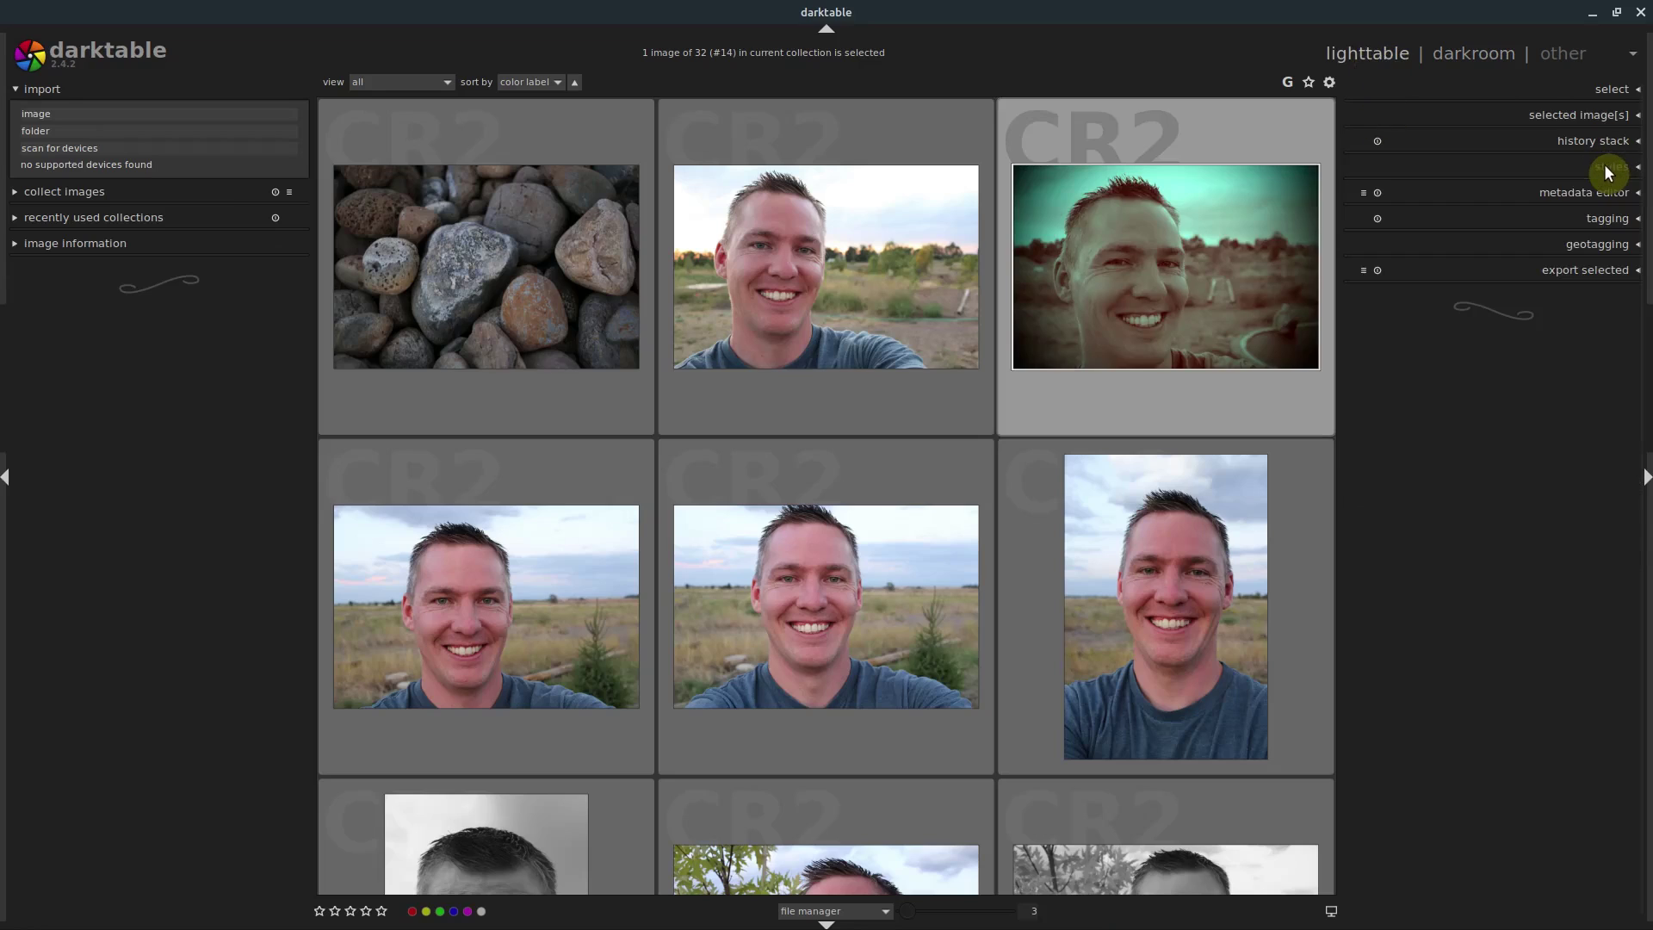
{"action": "left_click", "coordinate": [1608, 171]}
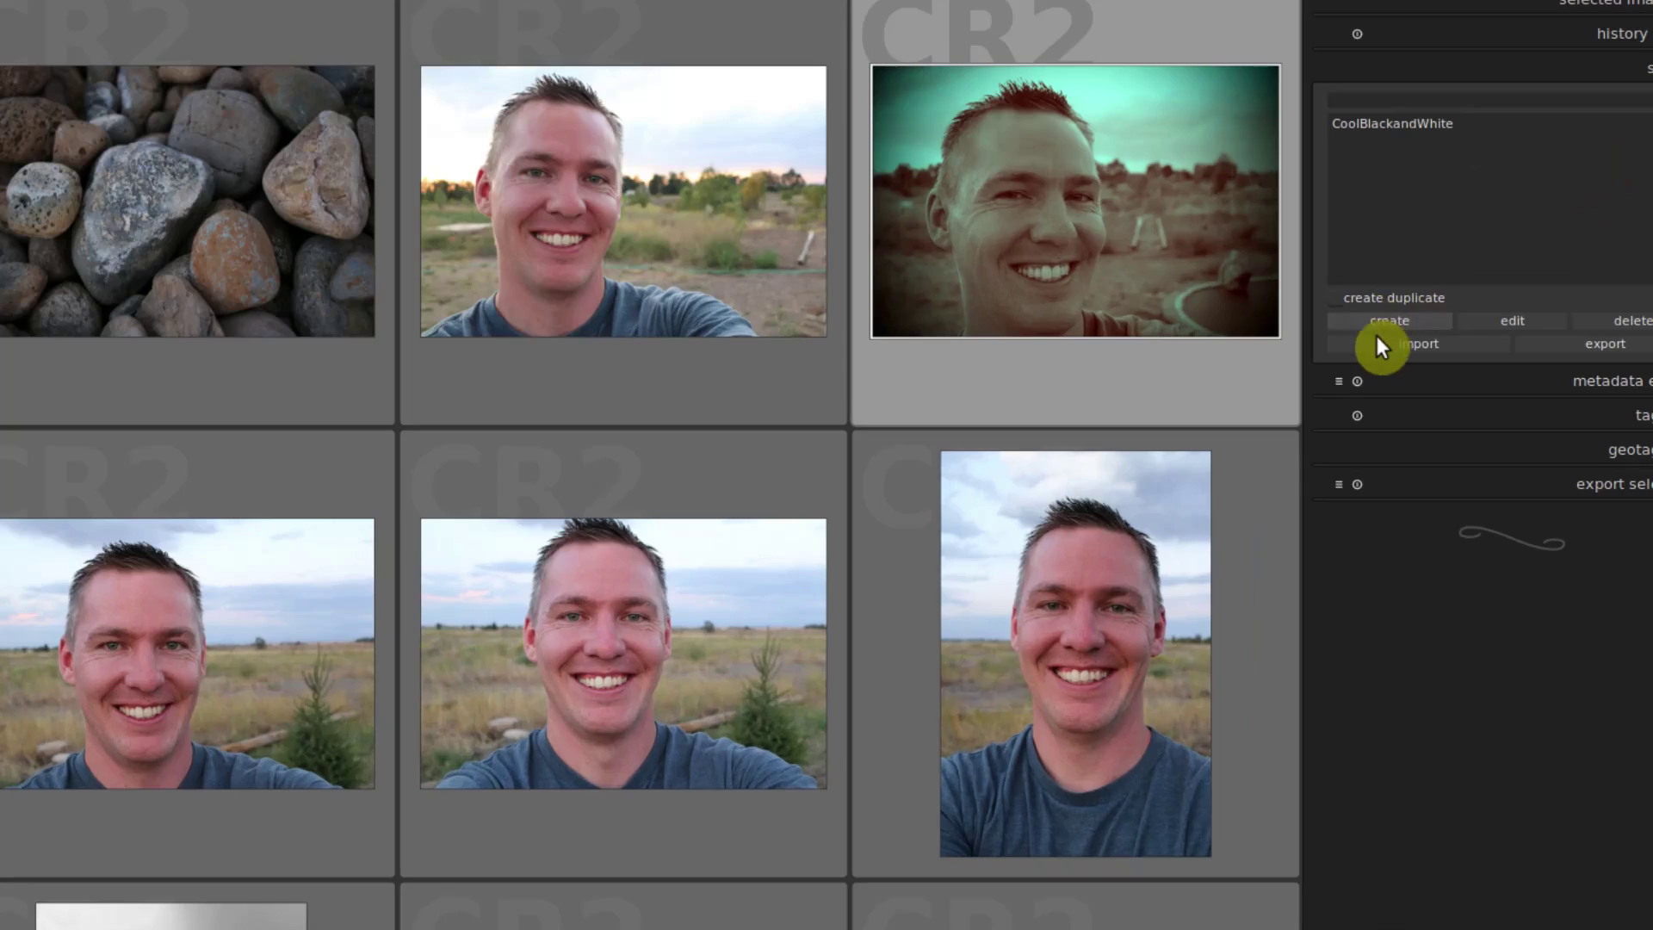
{"action": "left_click", "coordinate": [1372, 324]}
{"action": "left_click", "coordinate": [594, 769]}
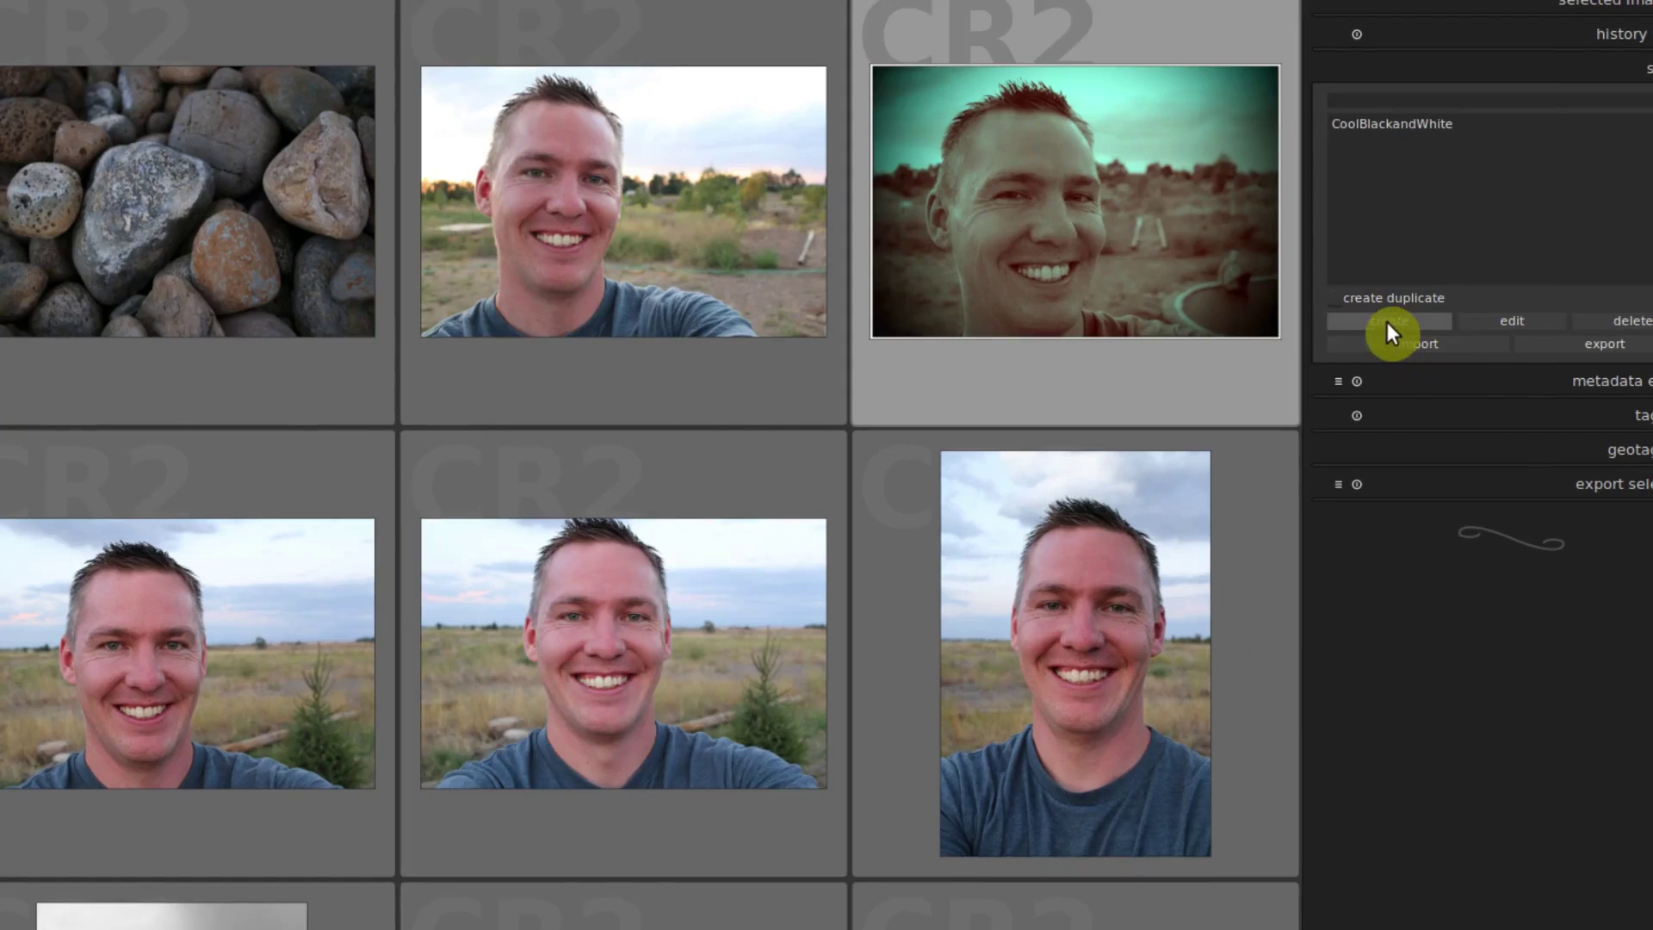
{"action": "left_click", "coordinate": [1386, 322]}
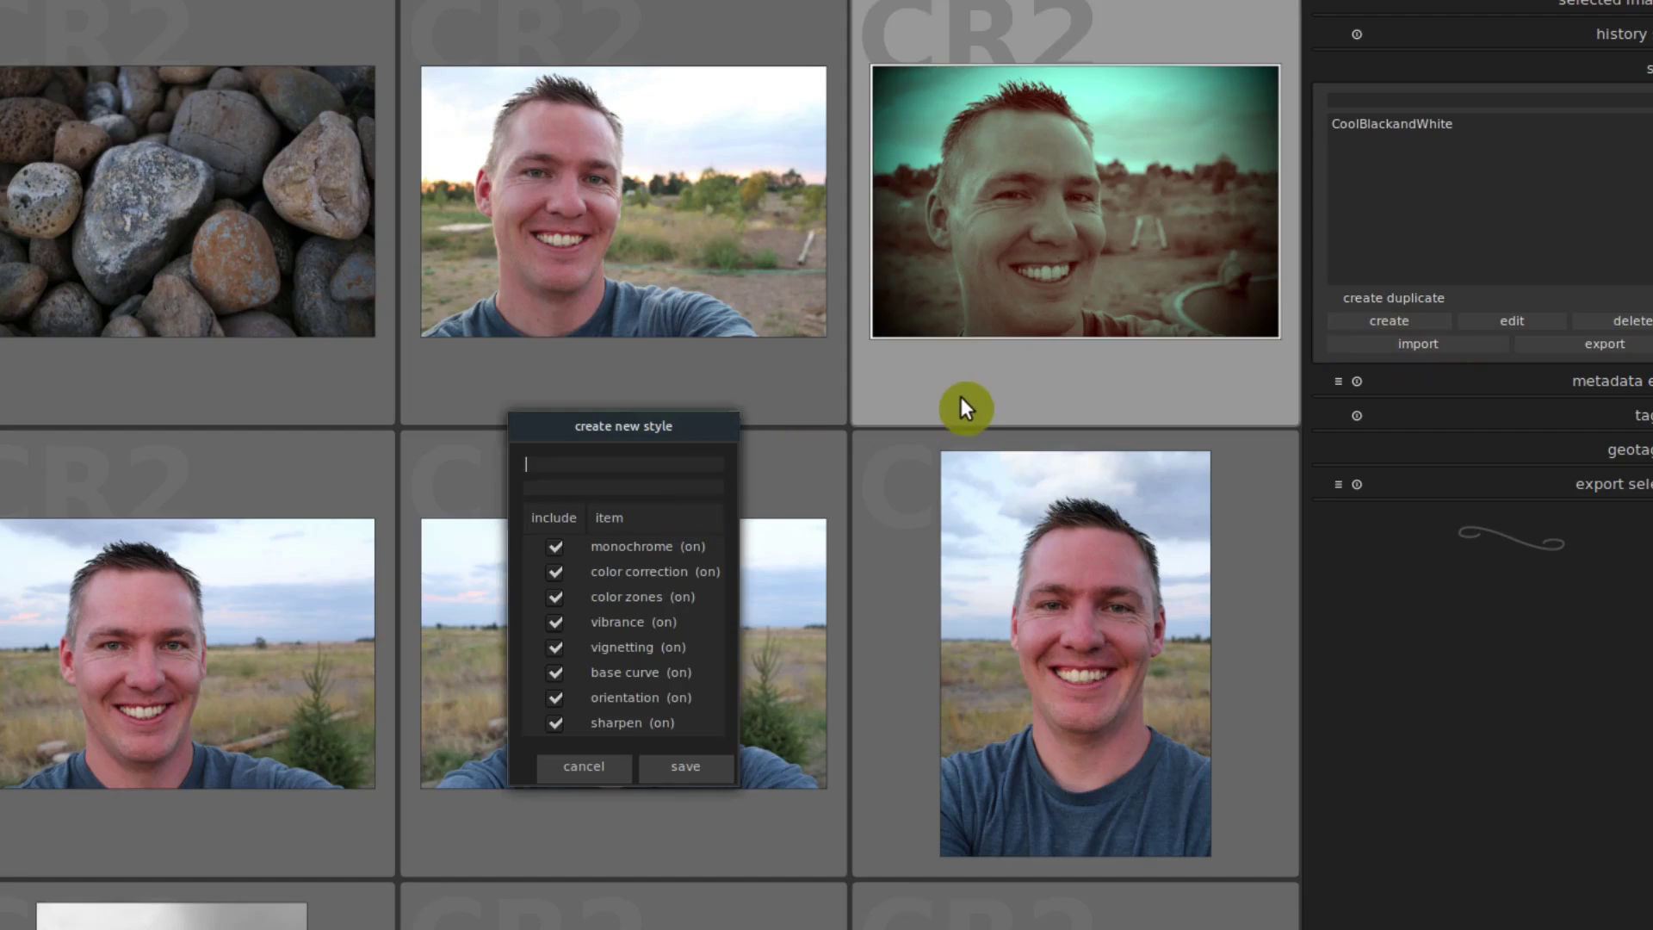
{"action": "type", "text": "tjcoolfiler"}
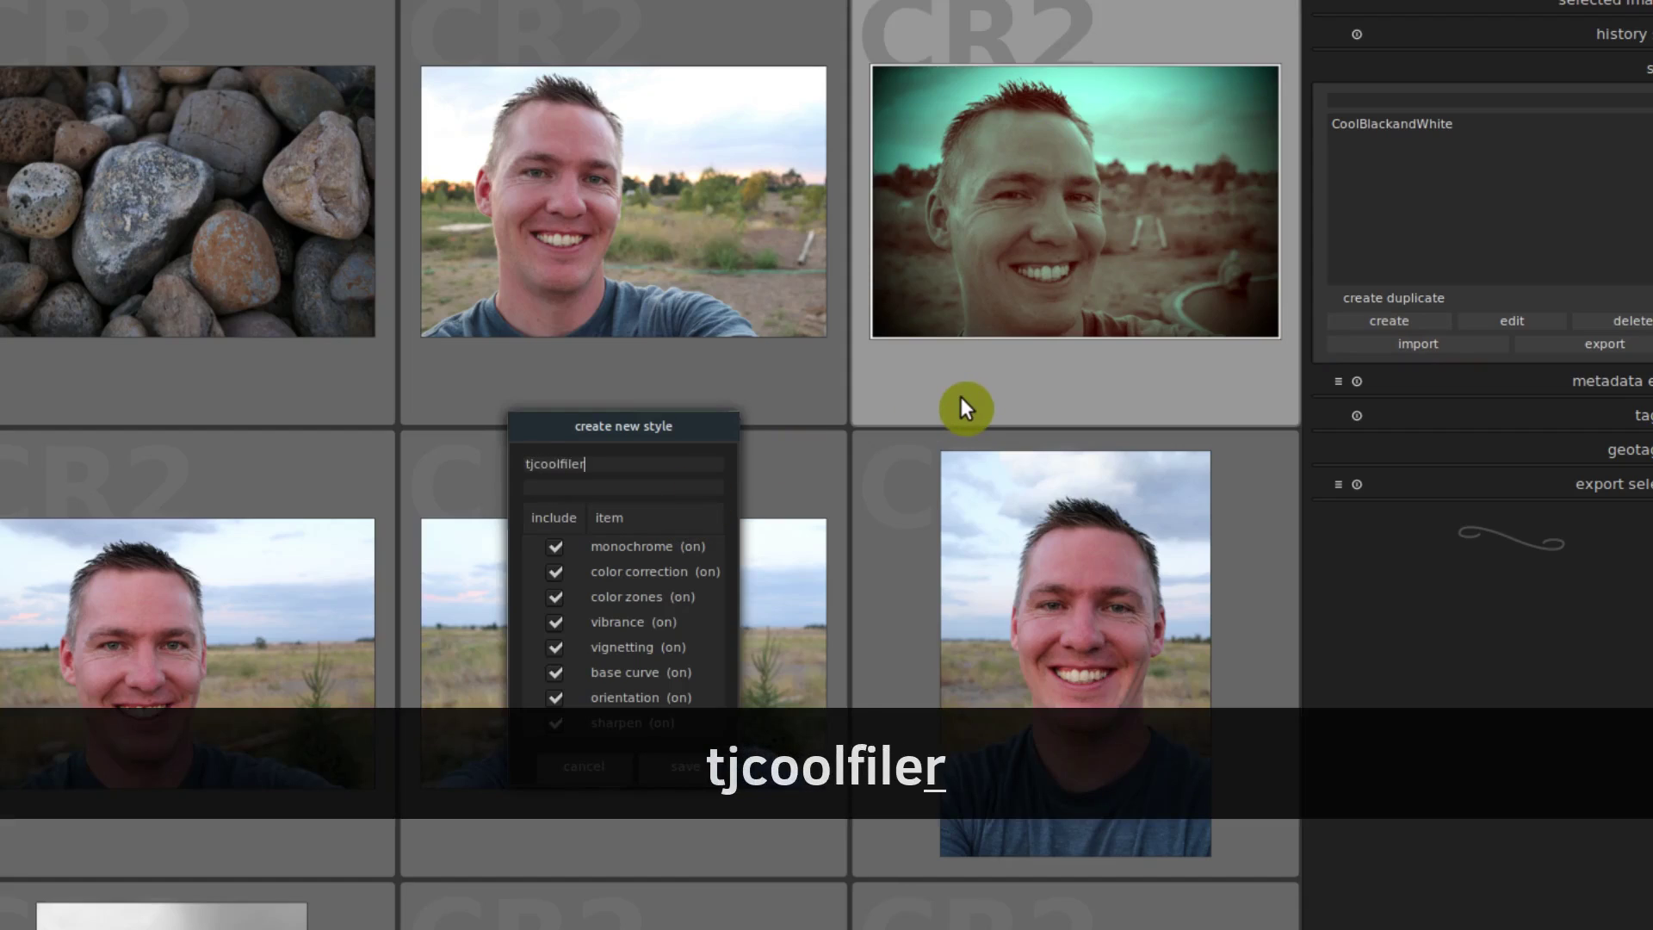
{"action": "key", "text": "BackSpace"}
{"action": "key", "text": "BackSpace"}
{"action": "type", "text": "te"}
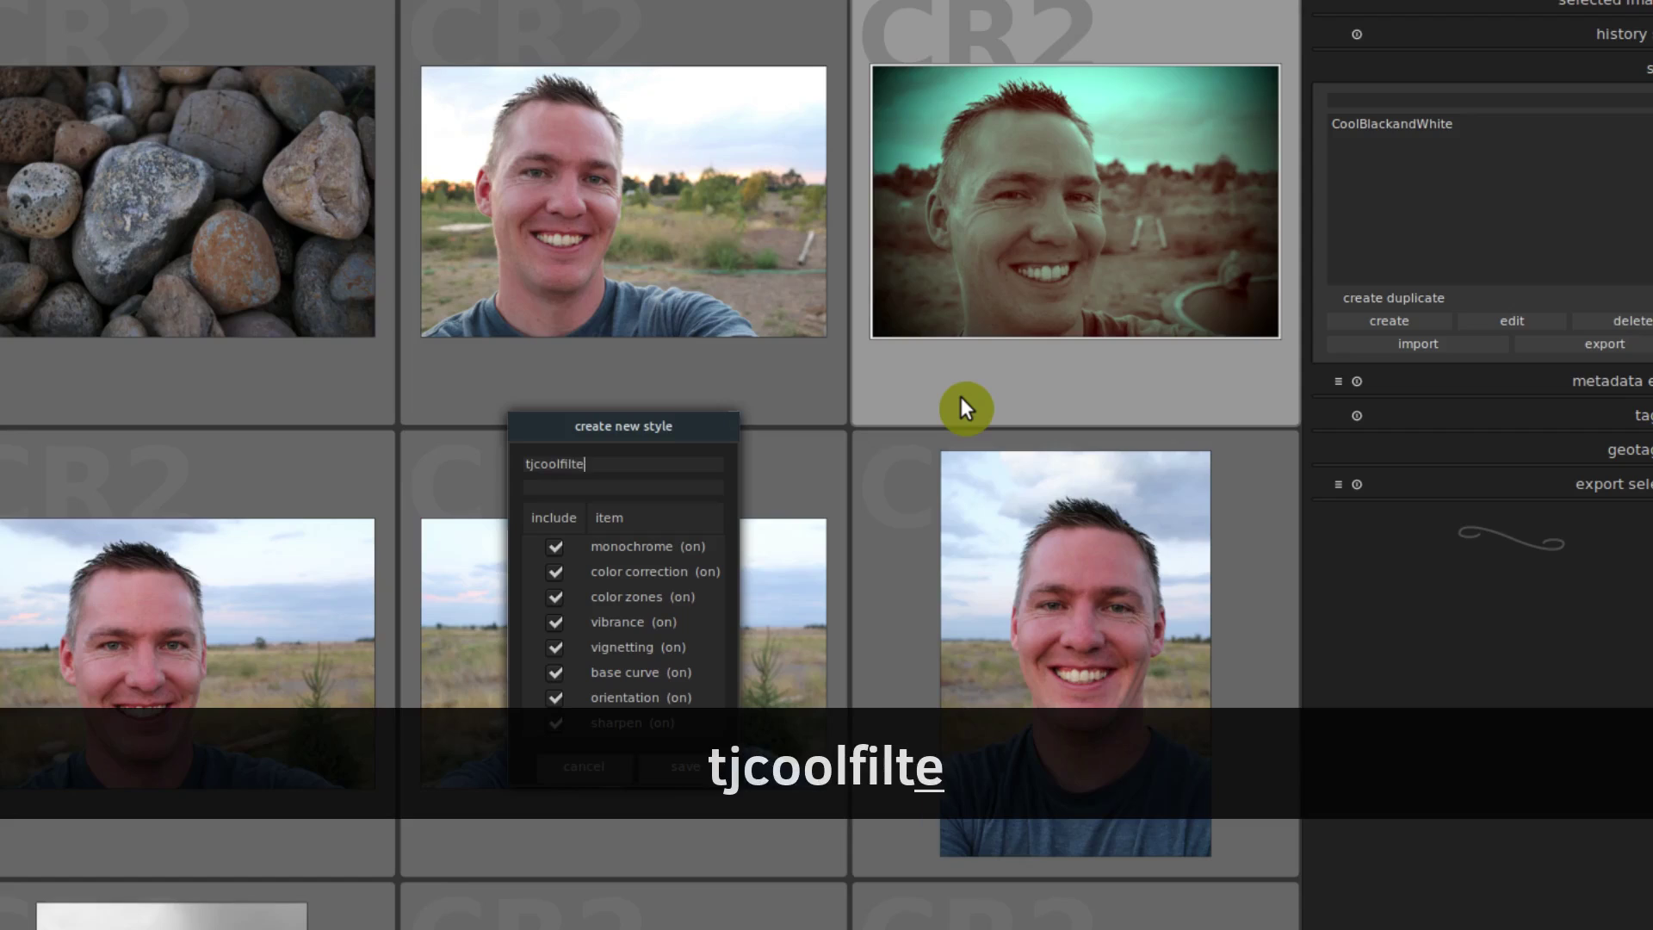
{"action": "type", "text": "r"}
{"action": "left_click", "coordinate": [671, 770]}
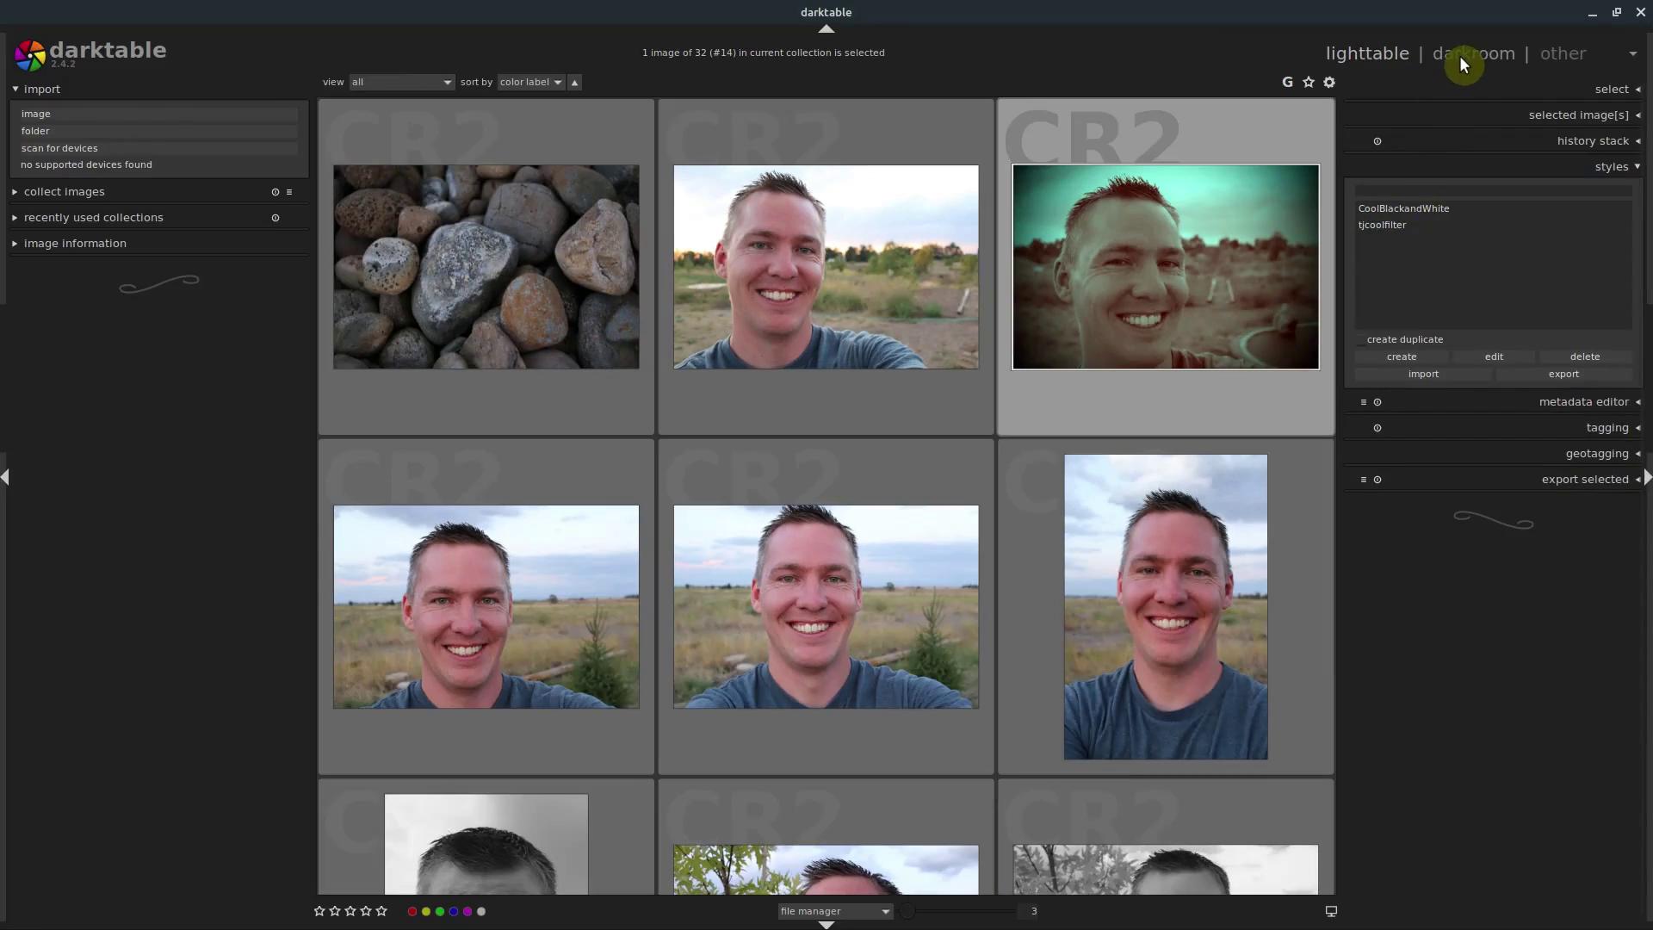
Switch to image #19, the man beside the tree, and apply the tjcoolfilter style.
{"action": "left_click", "coordinate": [1461, 55]}
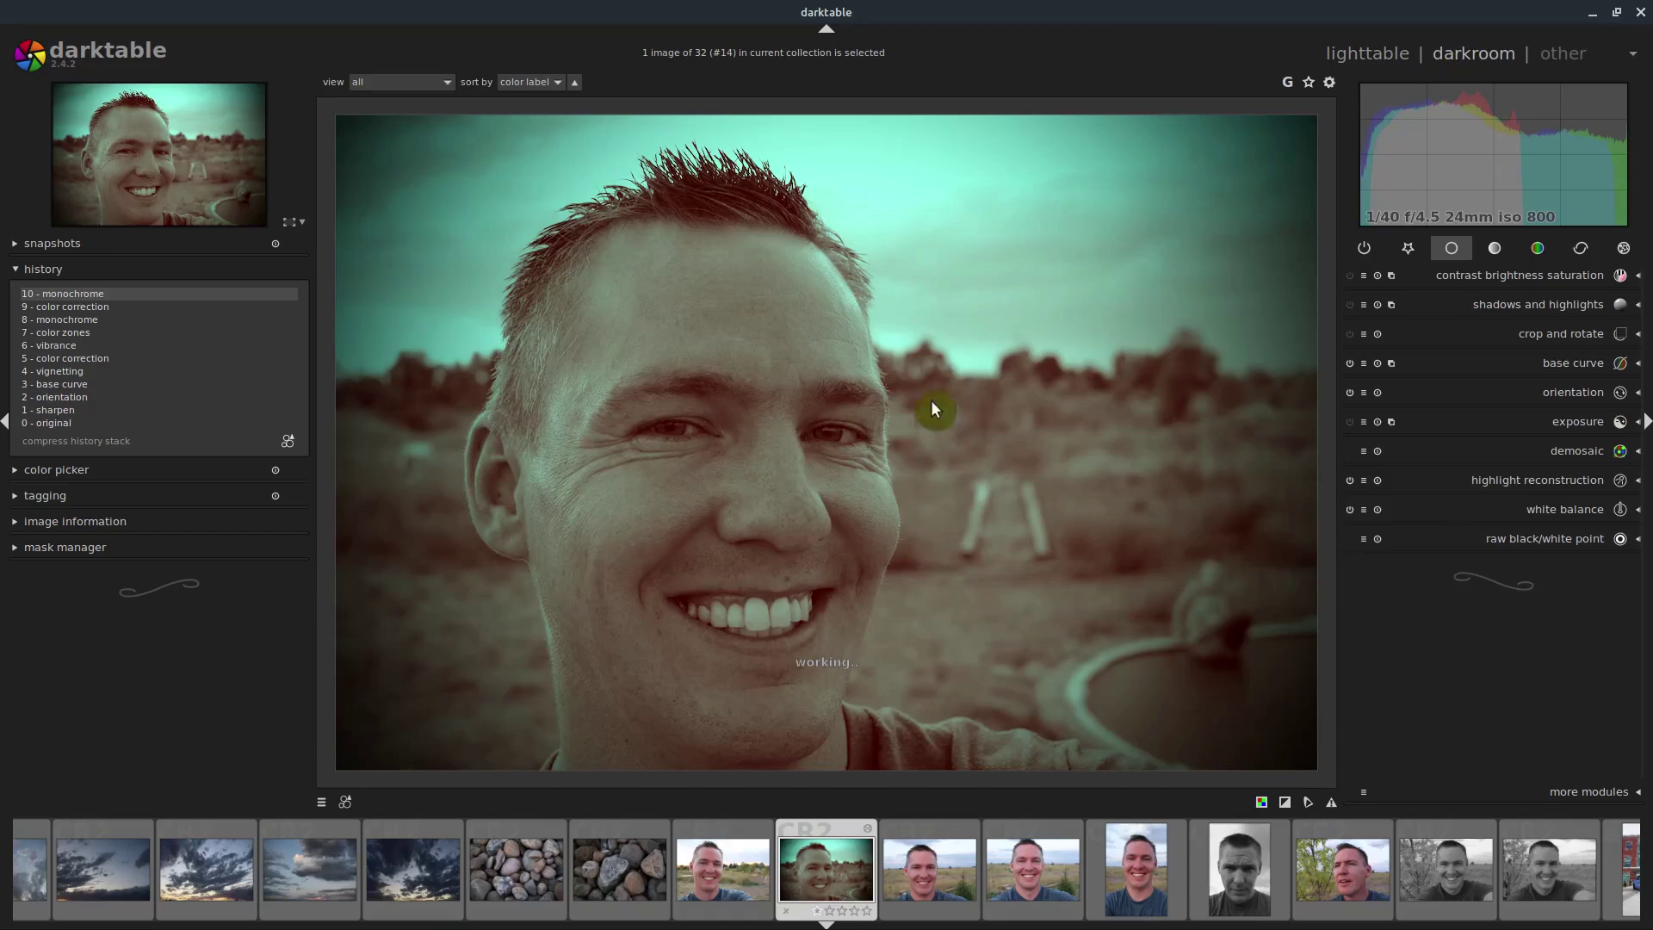
{"action": "left_click", "coordinate": [1358, 875]}
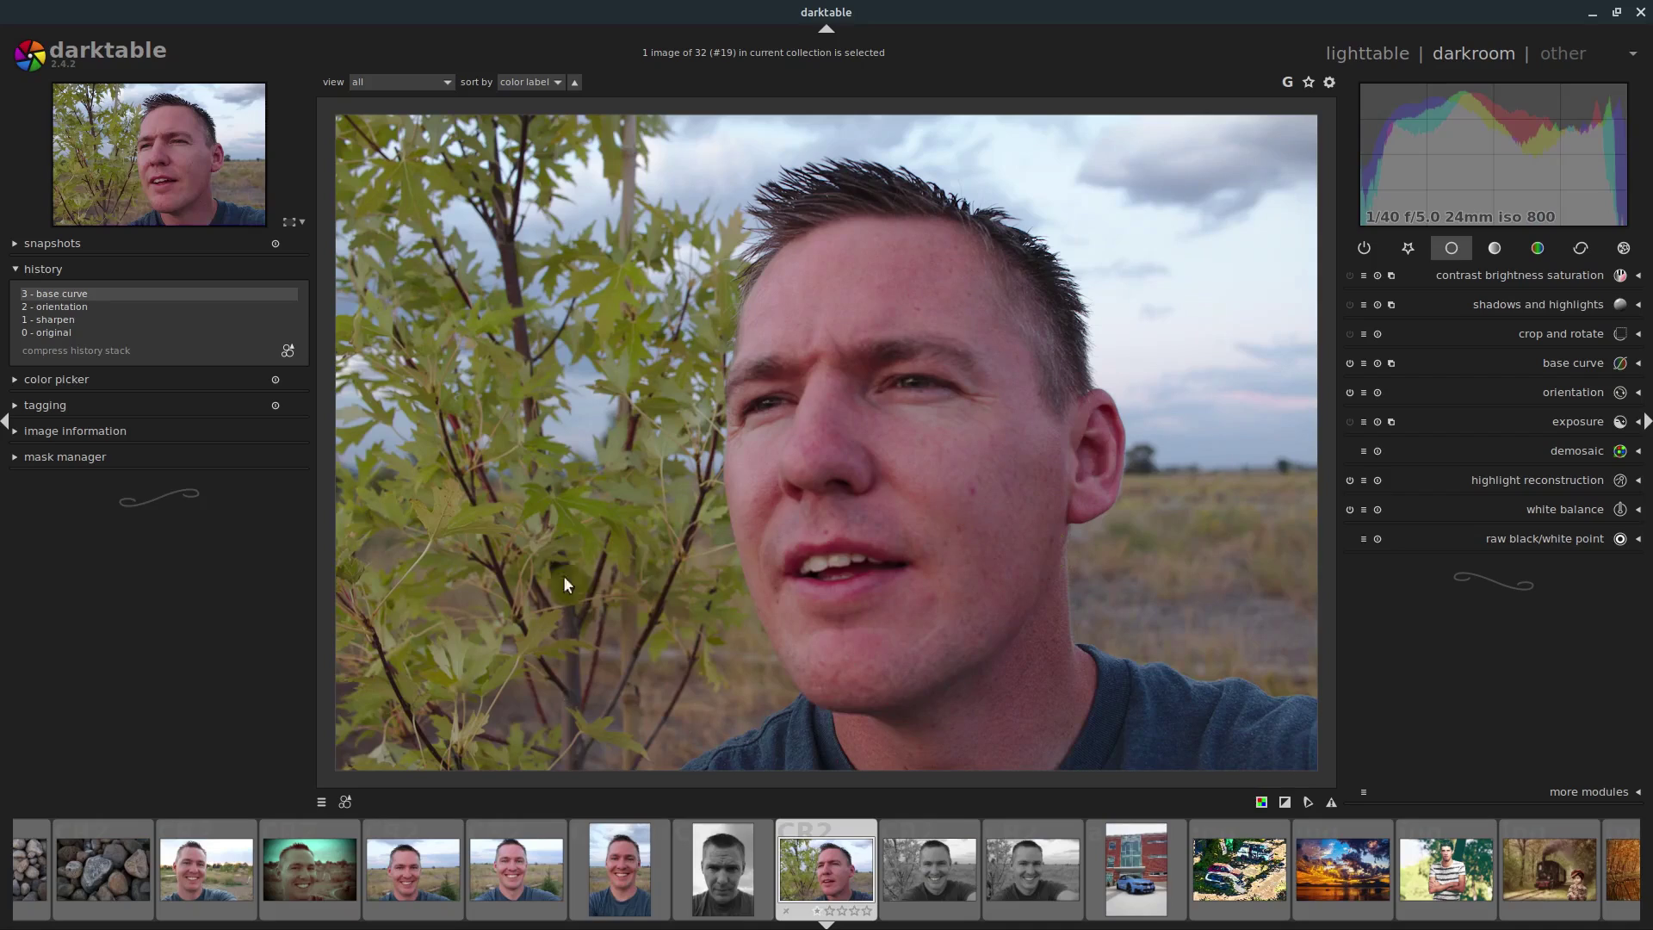
{"action": "left_click", "coordinate": [342, 804]}
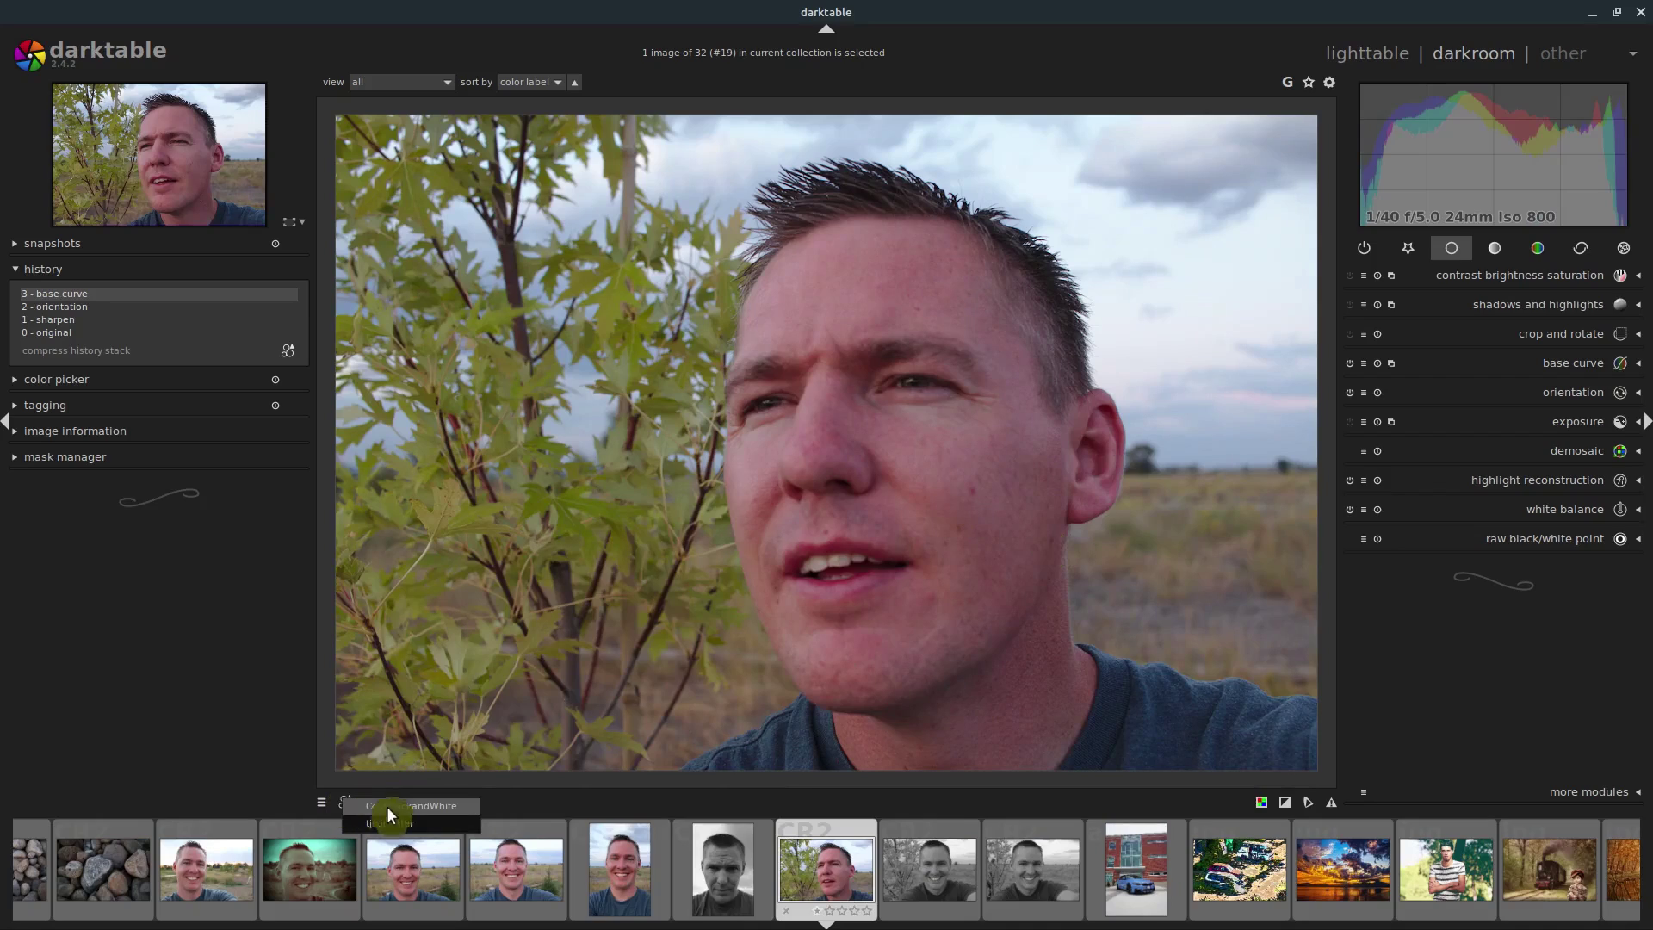
{"action": "left_click", "coordinate": [387, 823]}
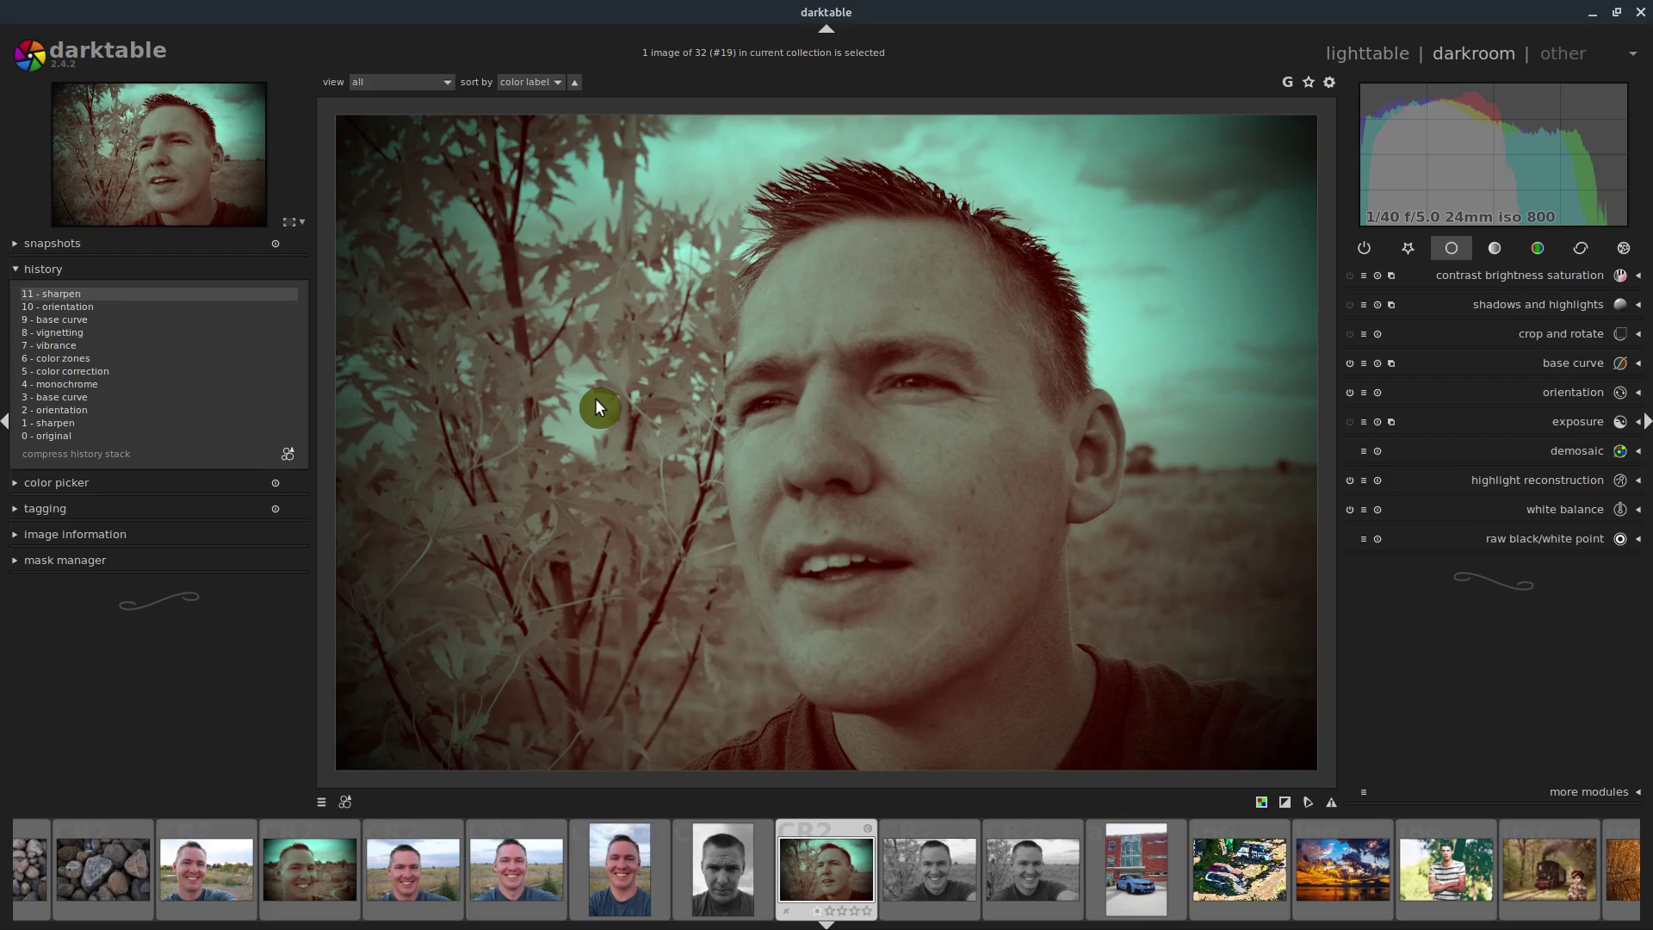
Undo the tjcoolfilter style, then apply the DarkVin and then lomo vignetting presets.
{"action": "key", "text": "ctrl+z"}
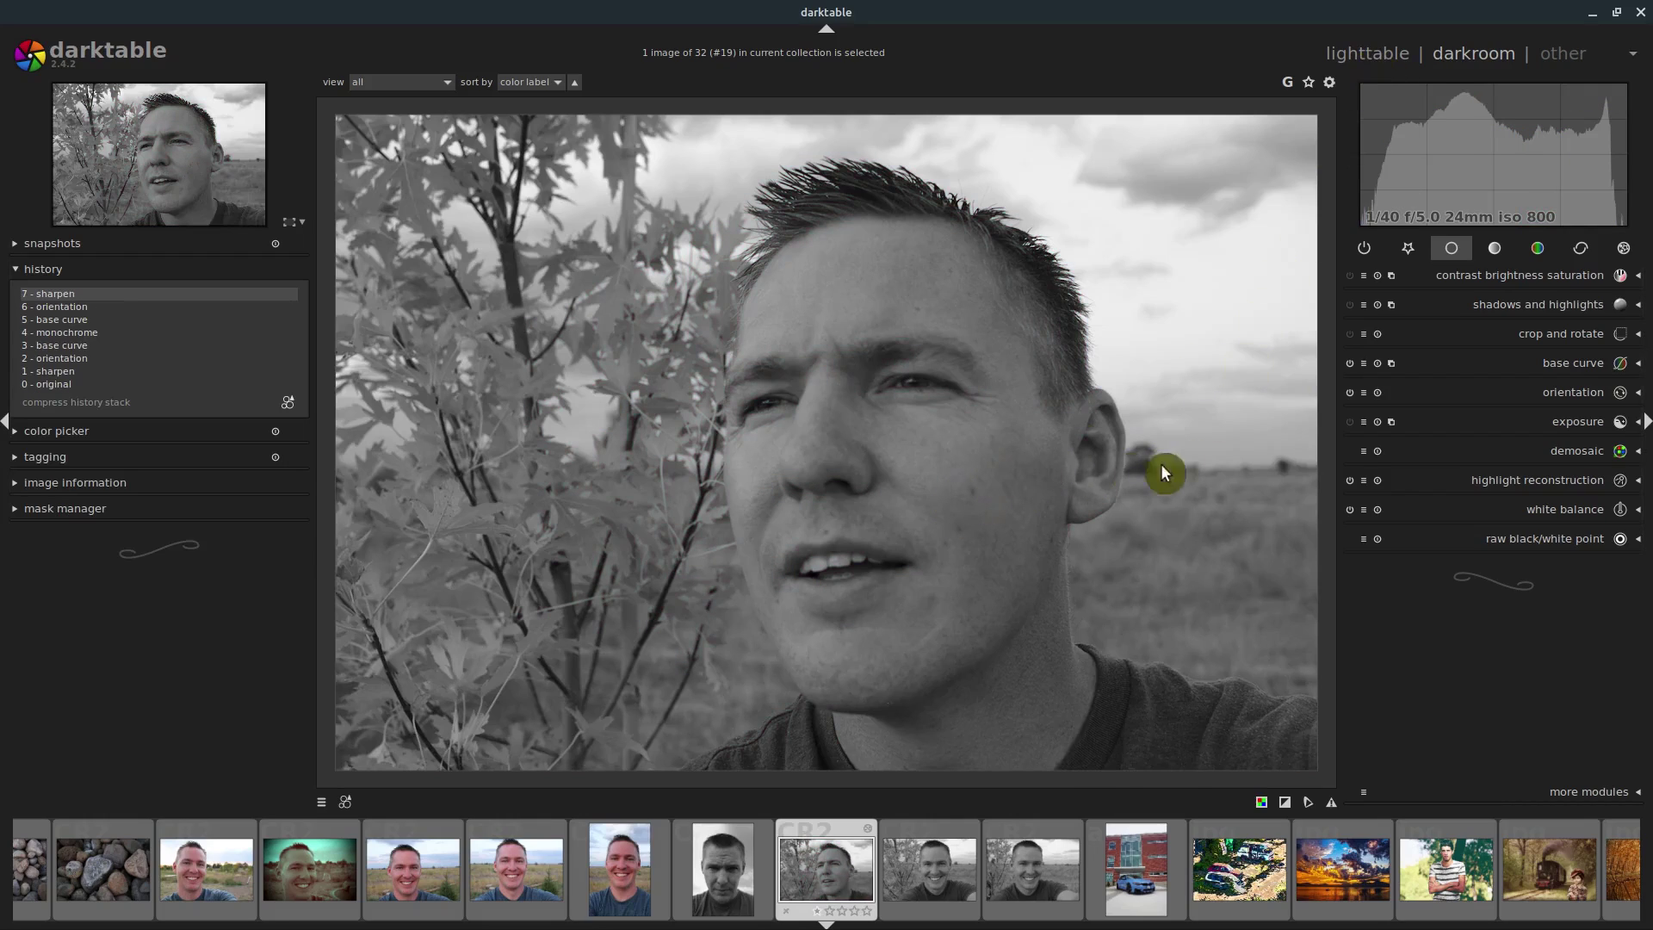
{"action": "left_click", "coordinate": [1625, 248]}
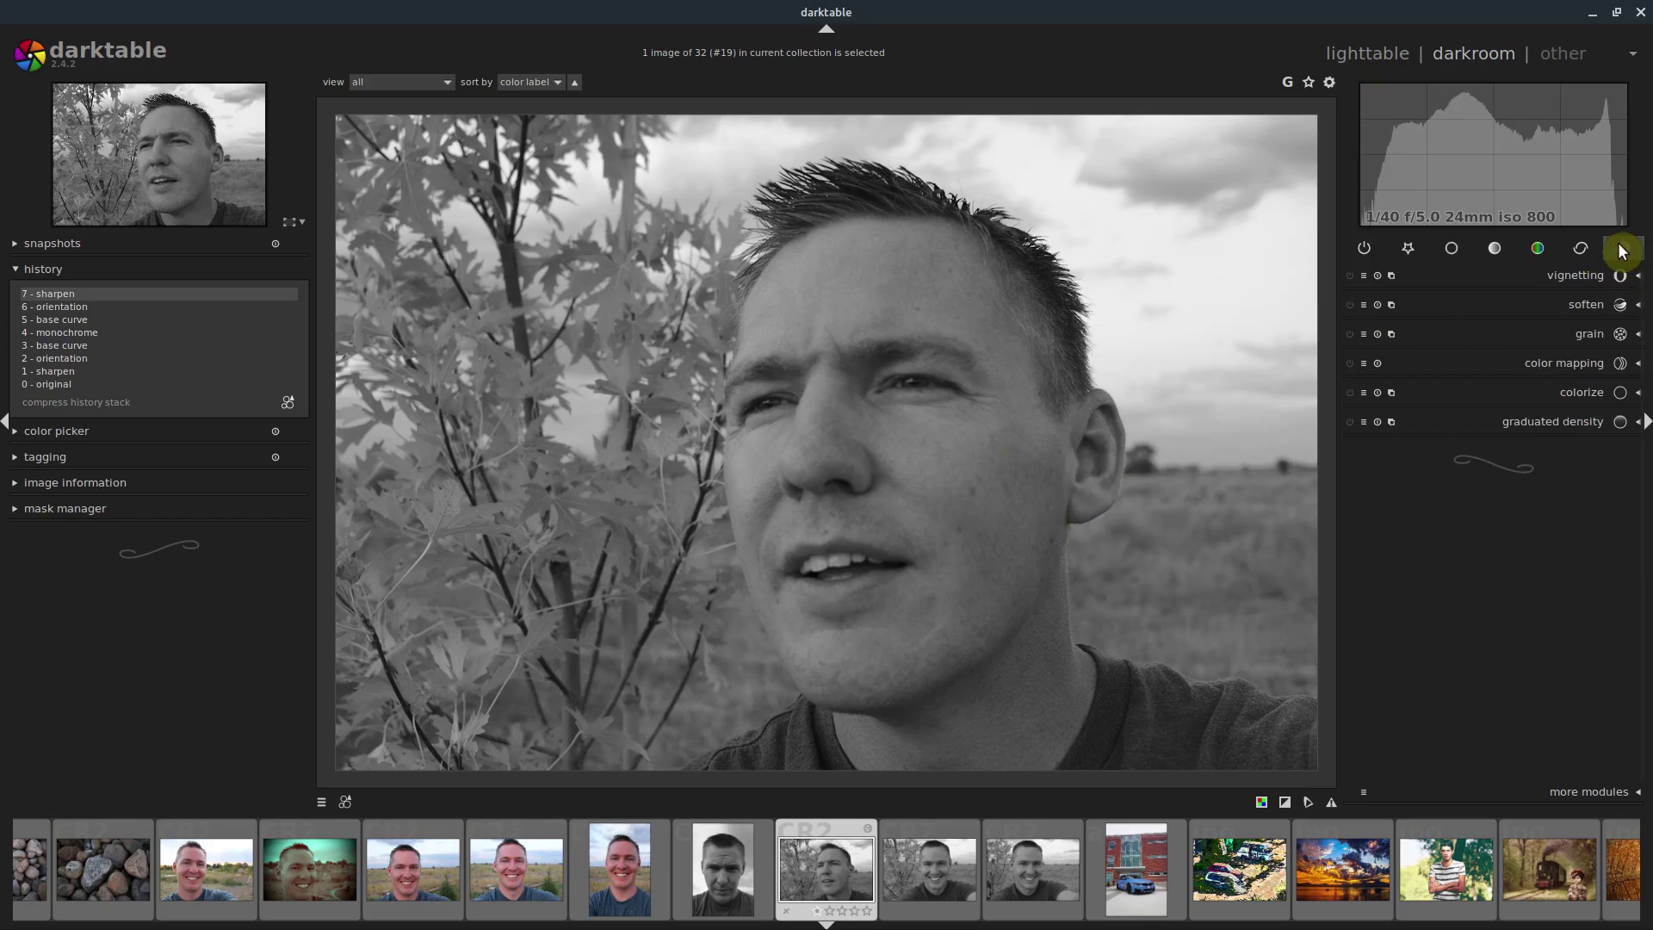
{"action": "left_click", "coordinate": [1582, 272]}
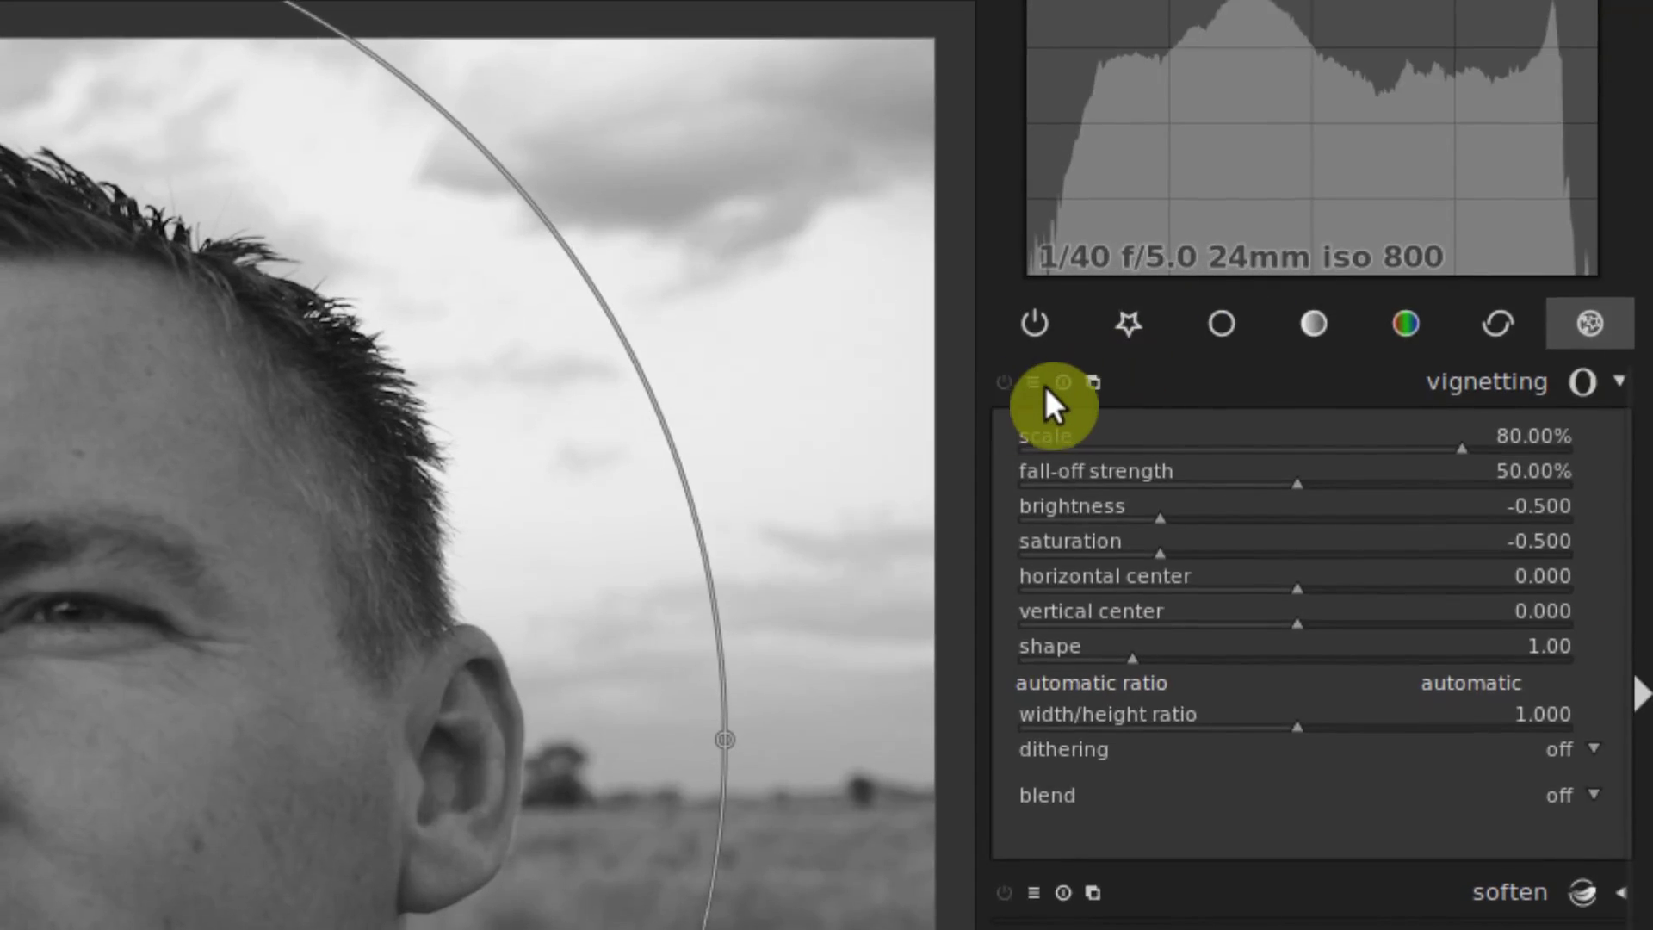
{"action": "left_click", "coordinate": [1036, 381]}
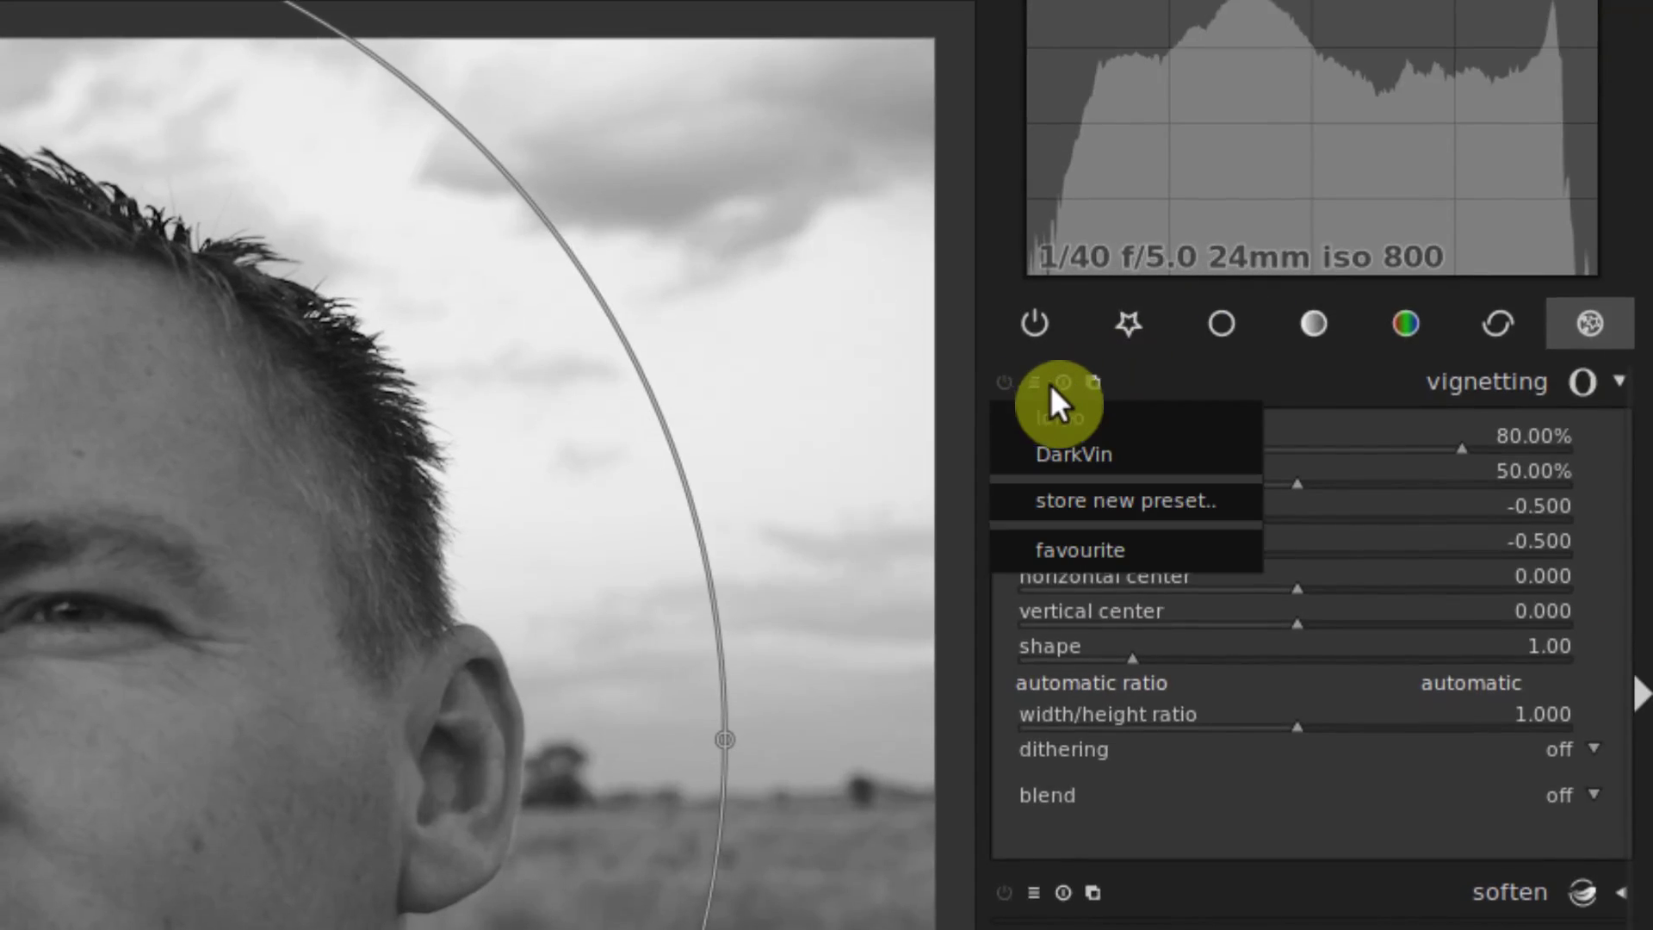
{"action": "left_click", "coordinate": [1112, 456]}
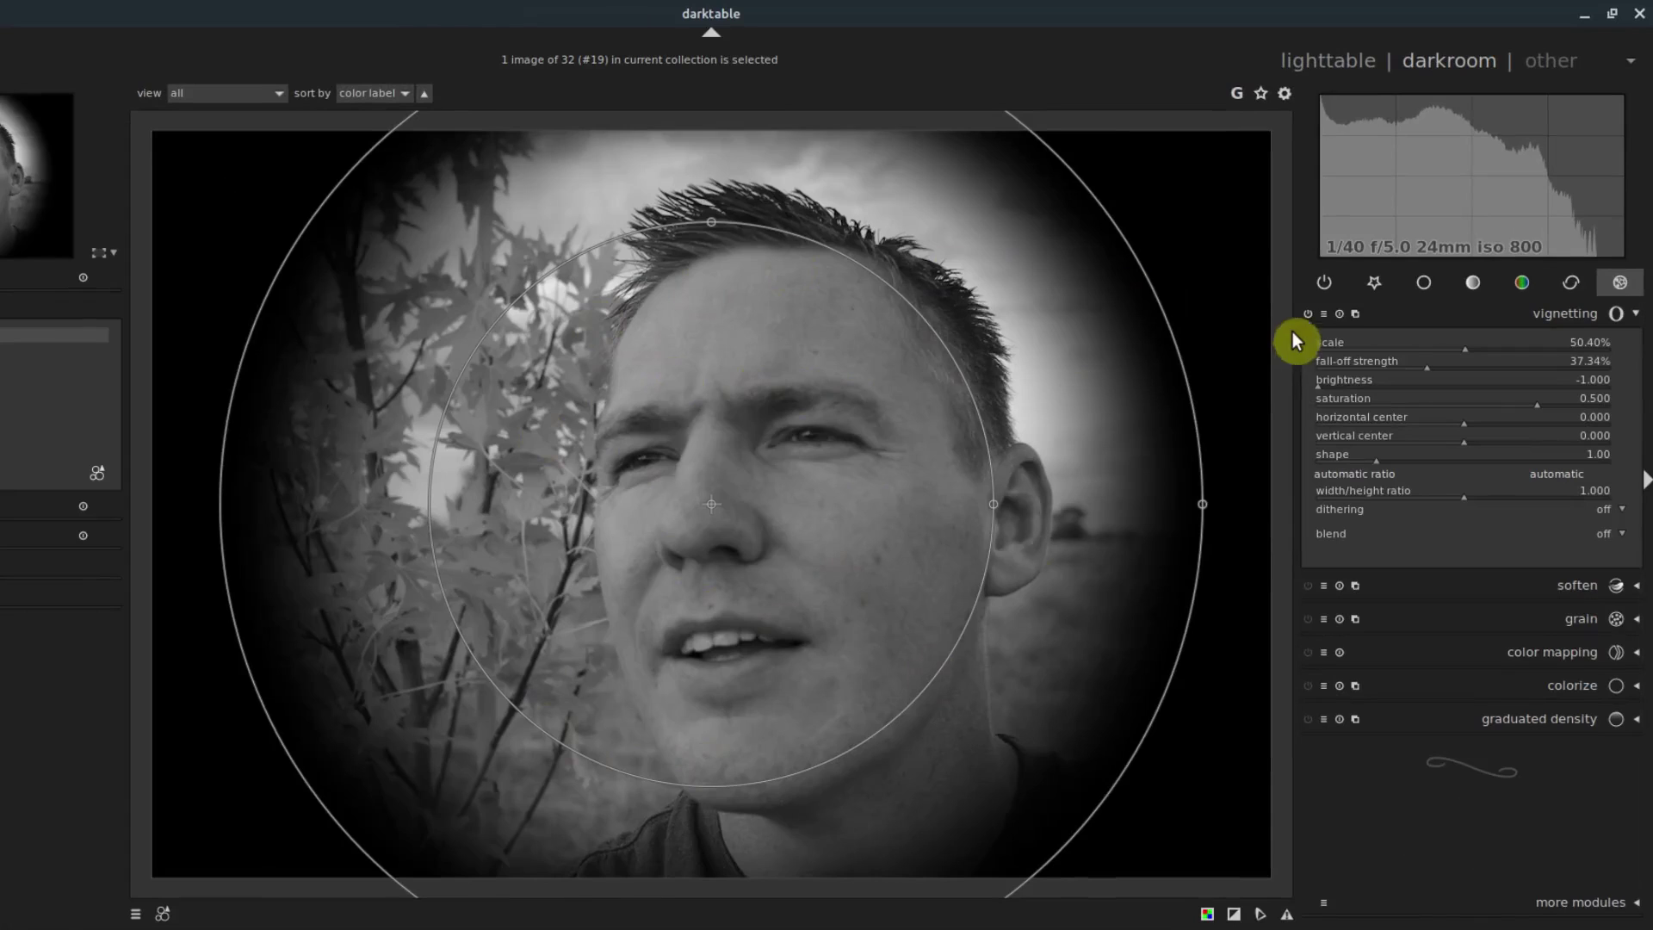
{"action": "left_click", "coordinate": [1325, 313]}
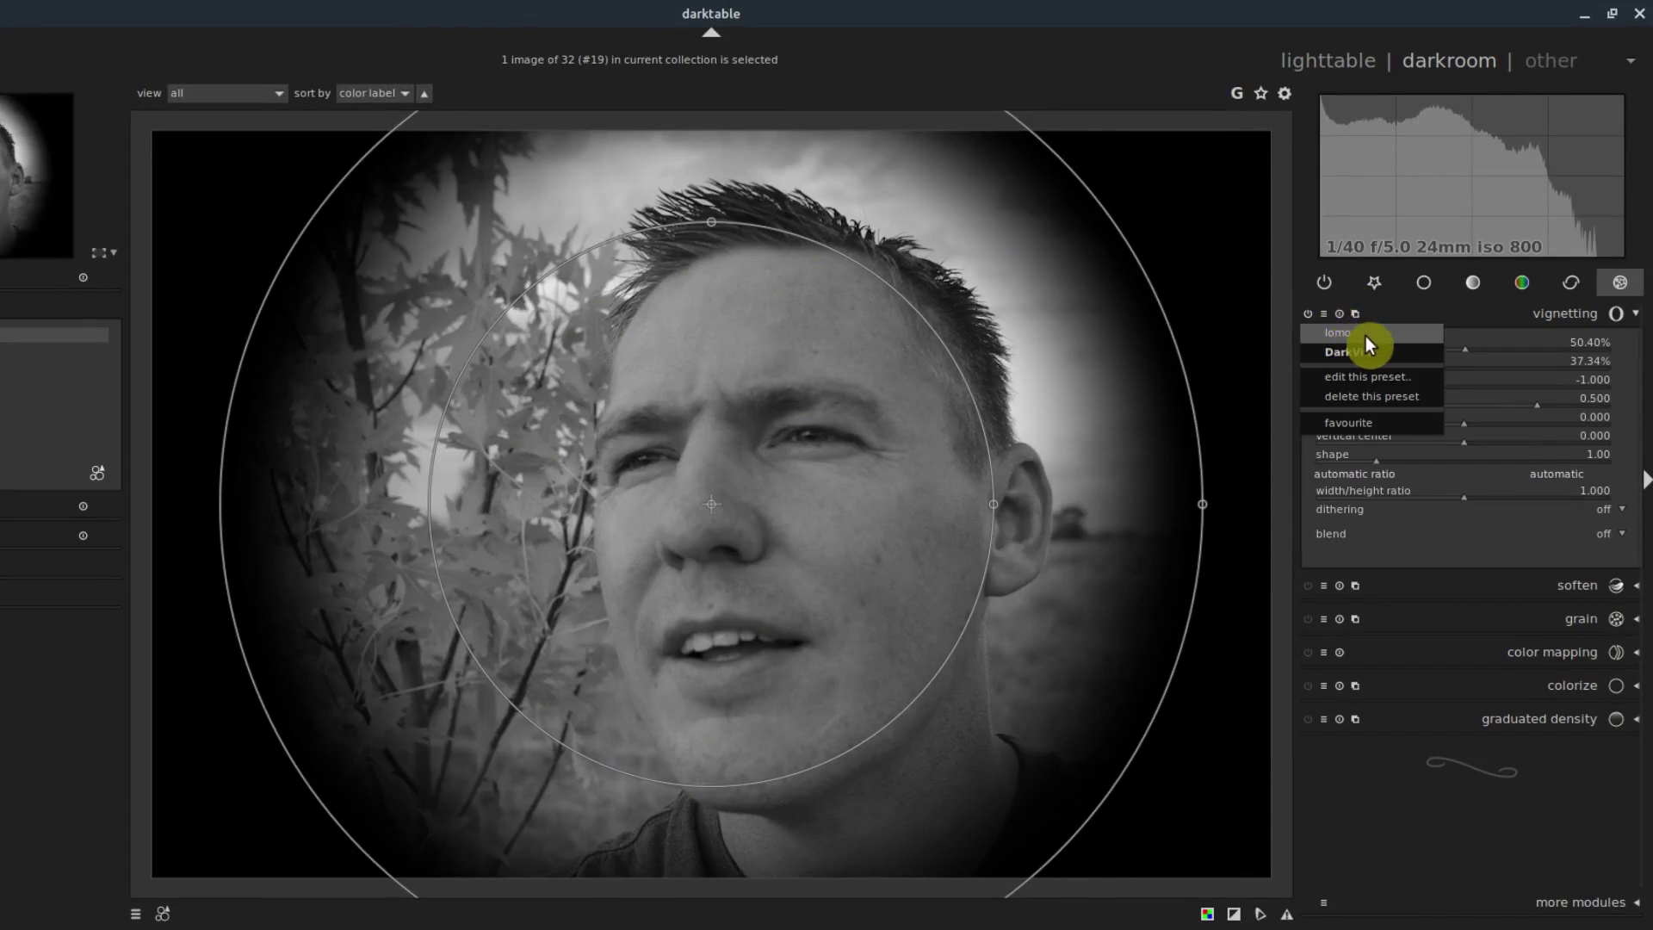
{"action": "left_click", "coordinate": [1366, 336]}
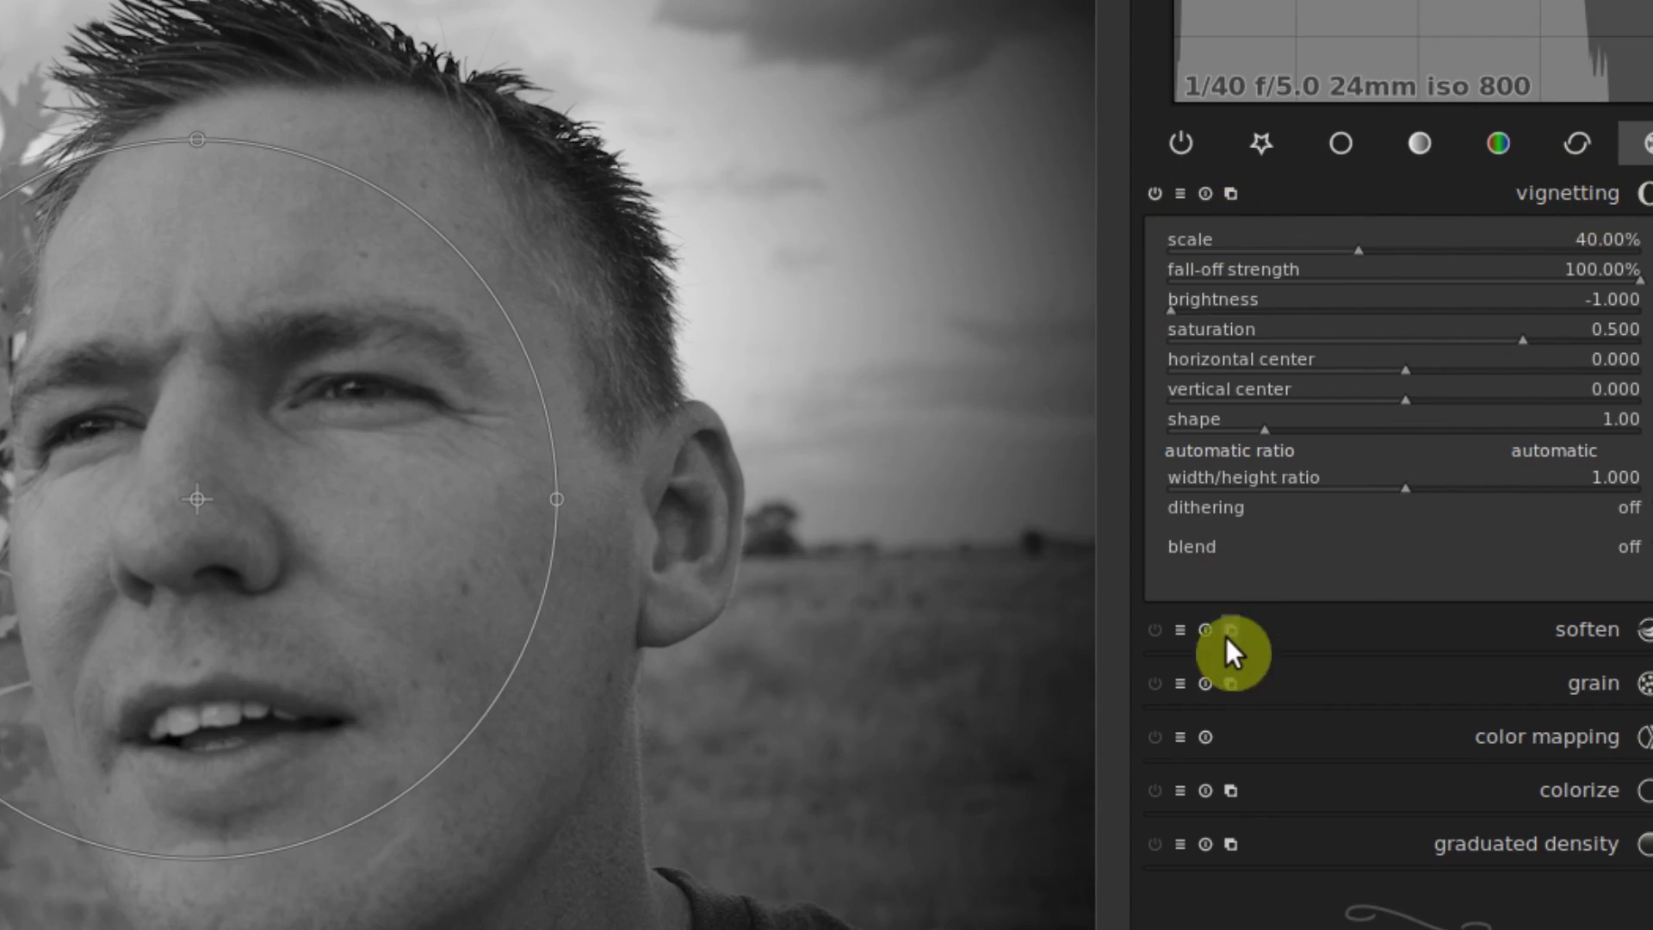
Open and dismiss the soften and vignetting preset menus without changes.
{"action": "left_click", "coordinate": [1182, 630]}
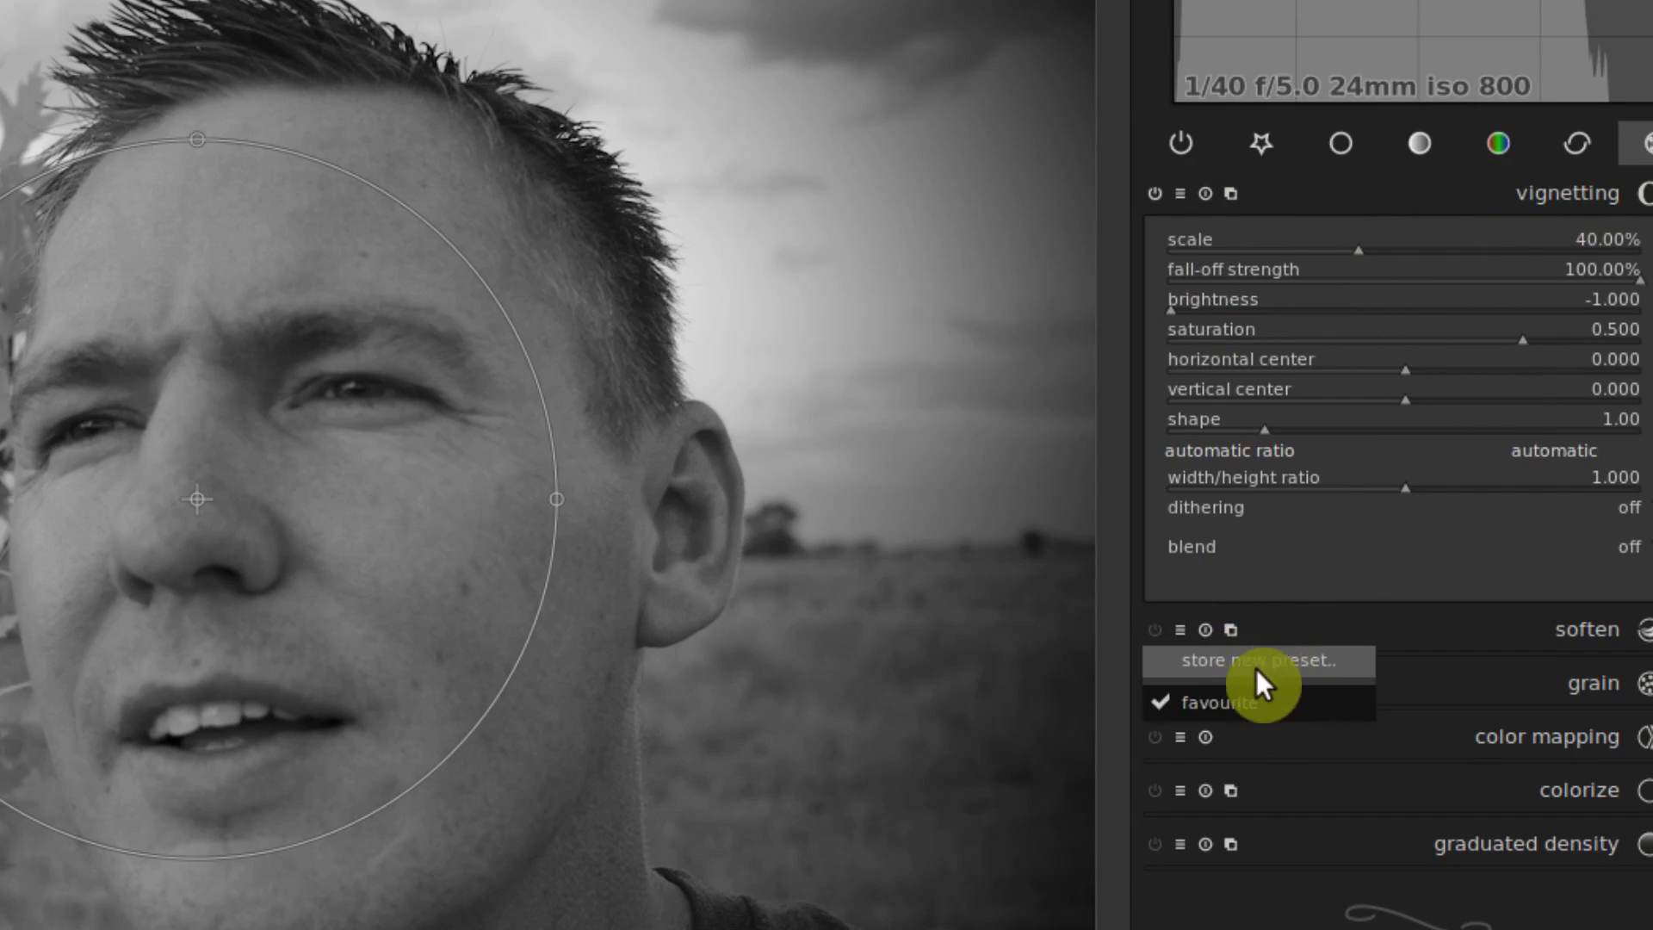
{"action": "left_click", "coordinate": [1181, 191]}
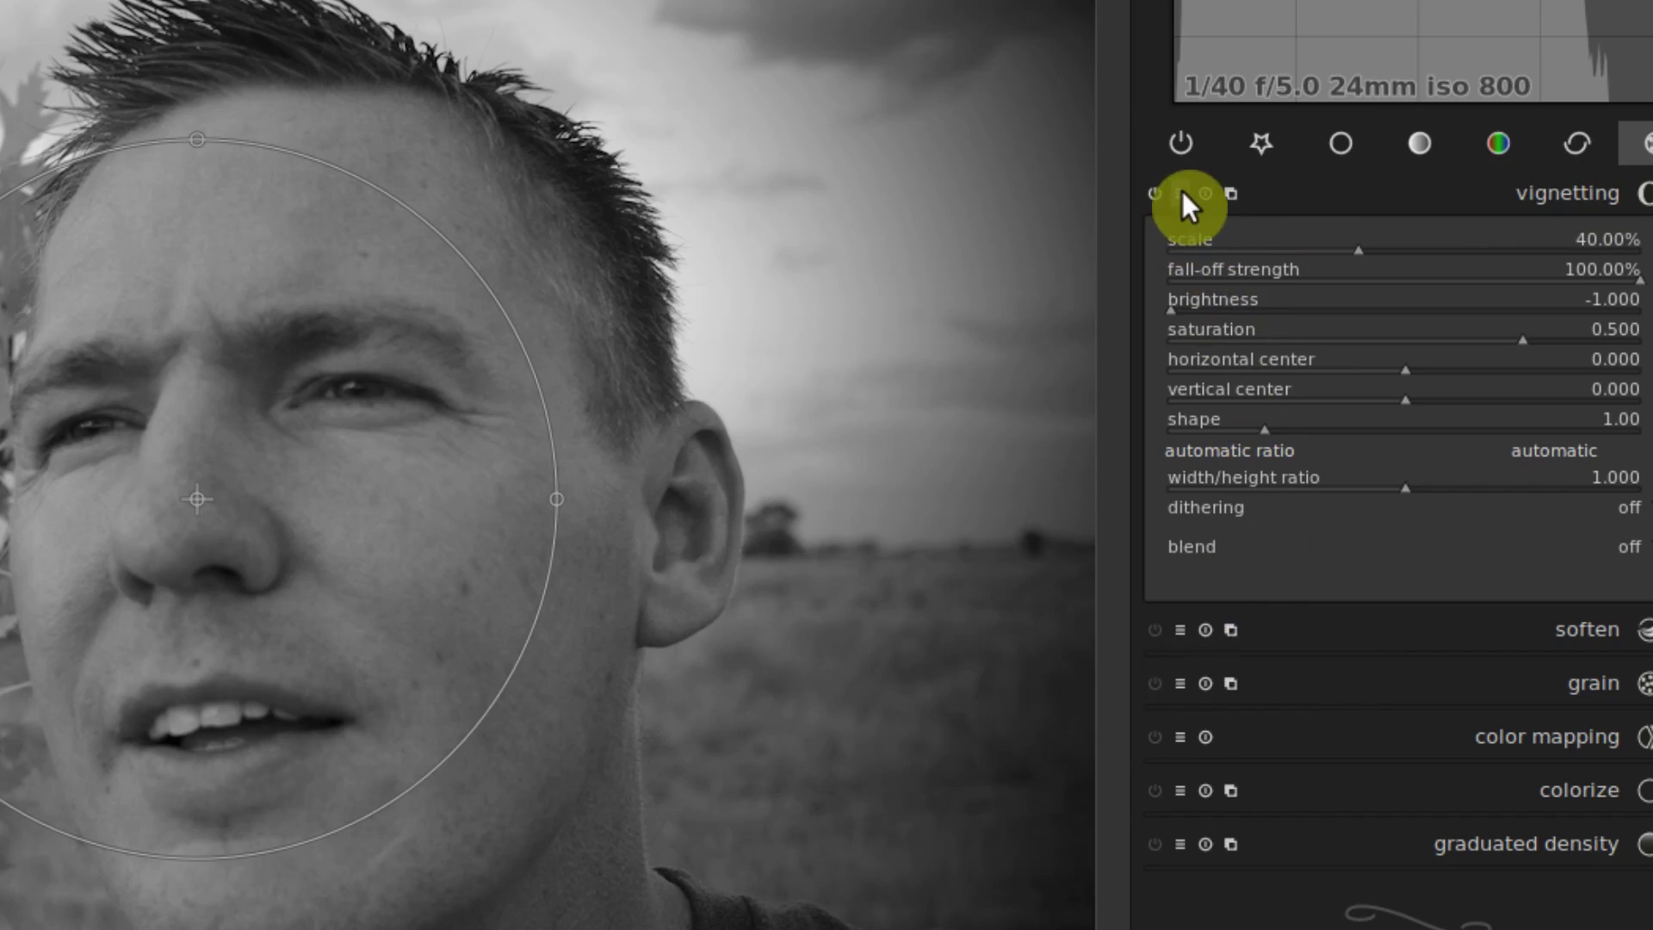
{"action": "left_click", "coordinate": [1182, 193]}
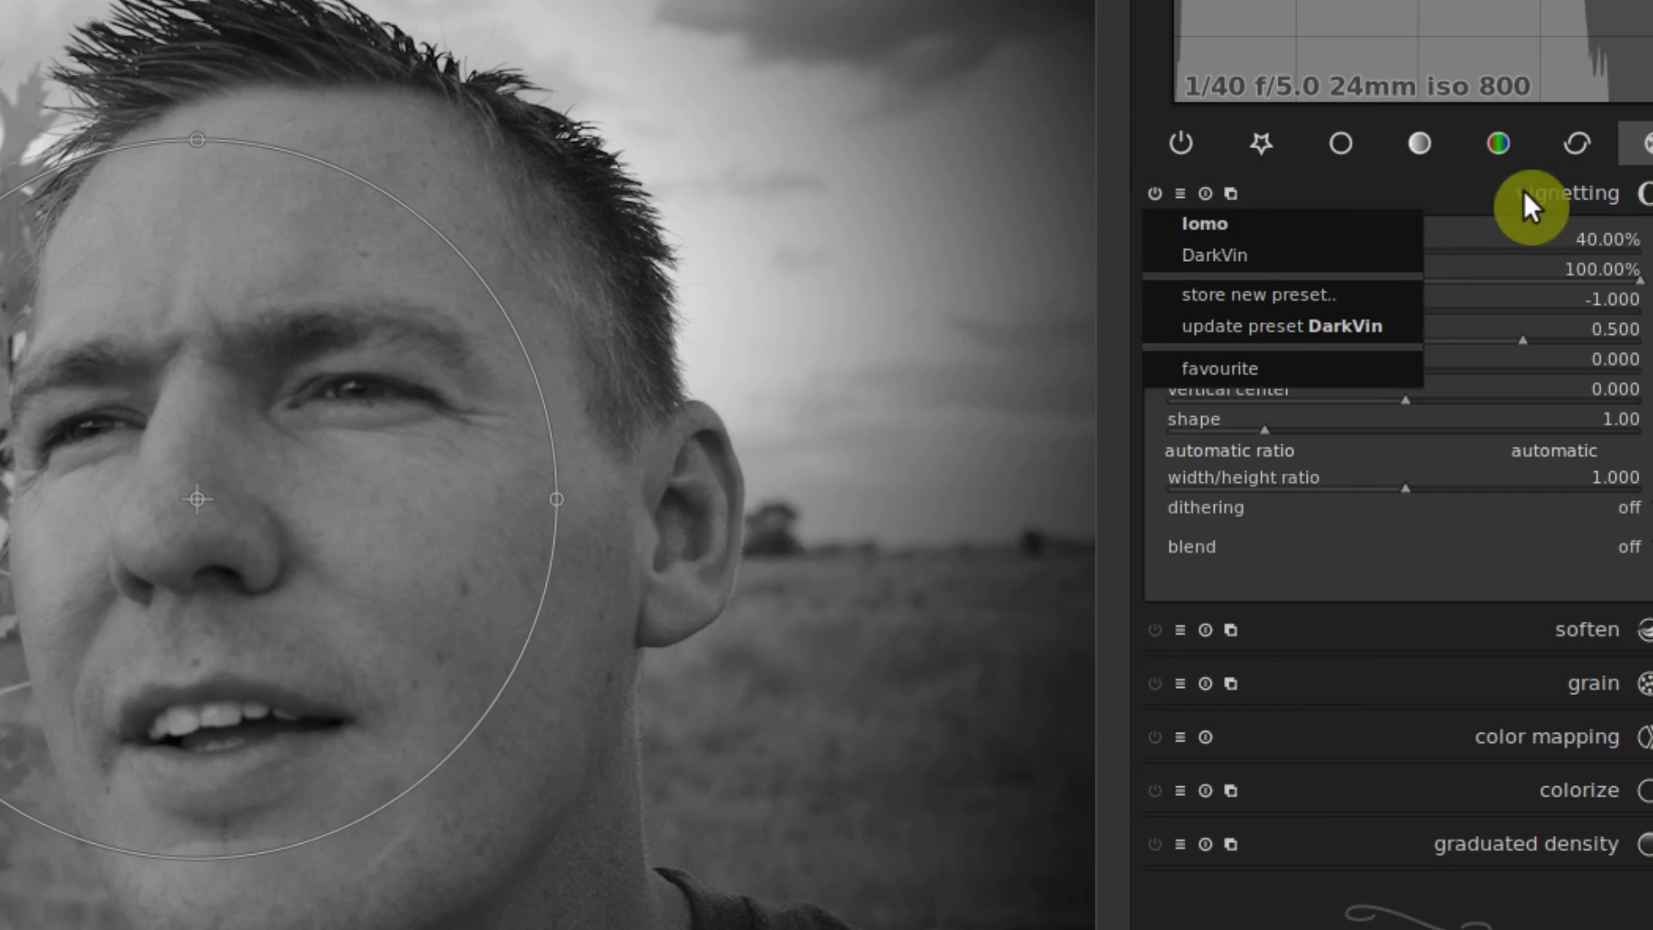
{"action": "left_click", "coordinate": [1552, 191]}
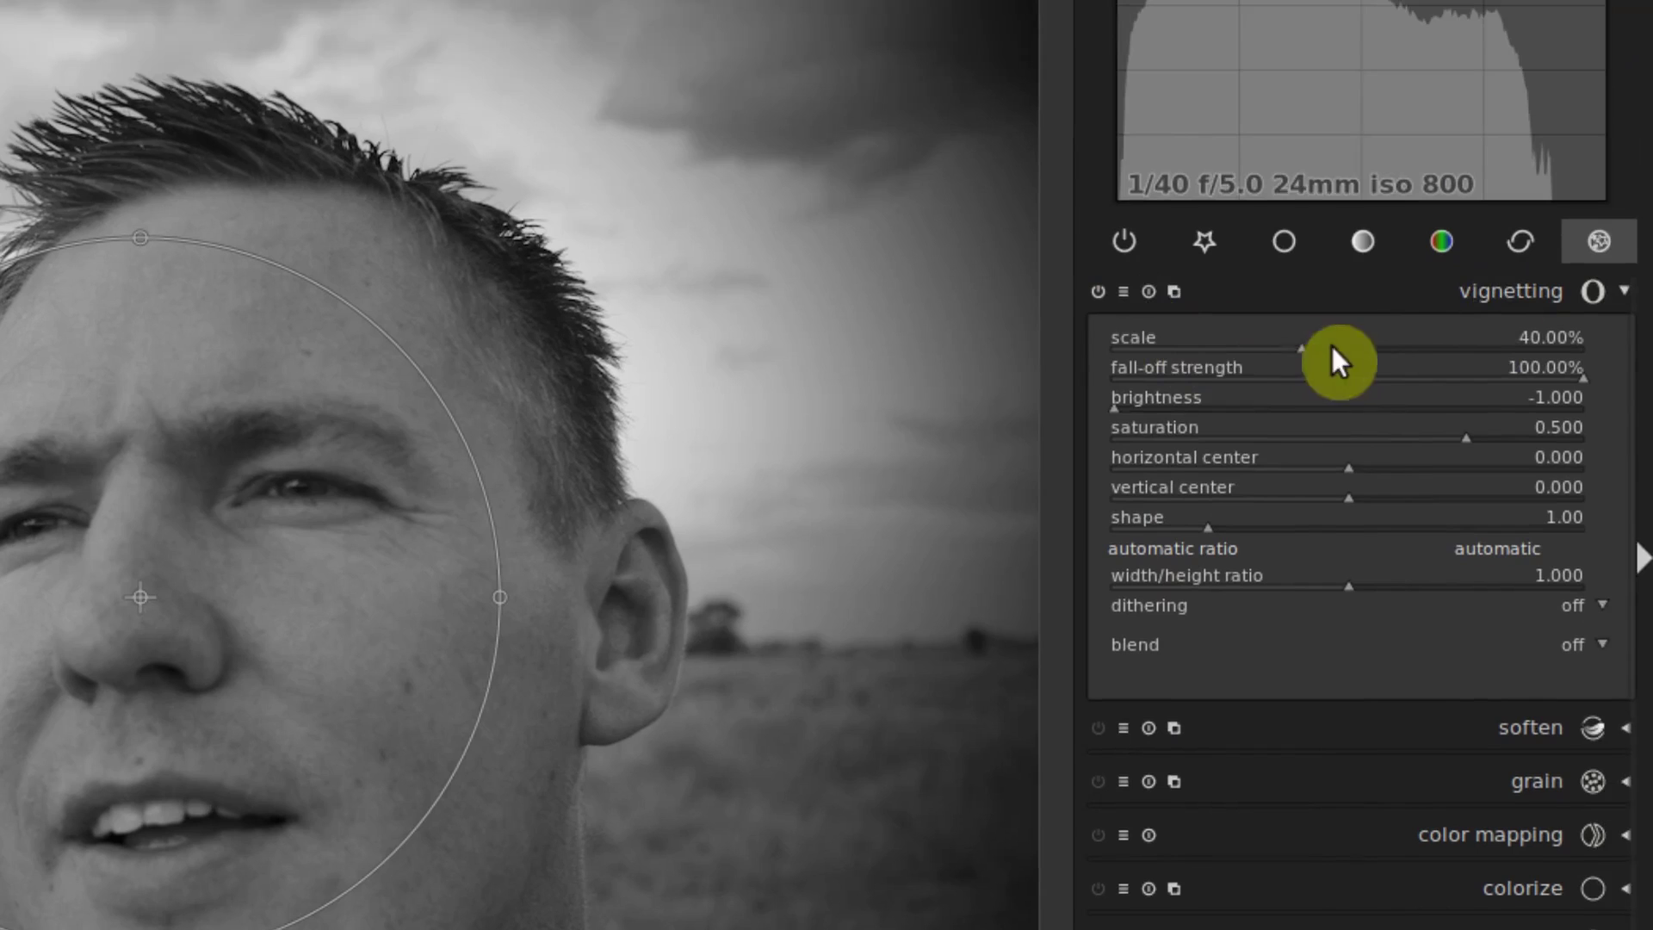
Try the high contrast and linear tone curve presets, then apply a contrast S-curve preset.
{"action": "left_click", "coordinate": [1365, 239]}
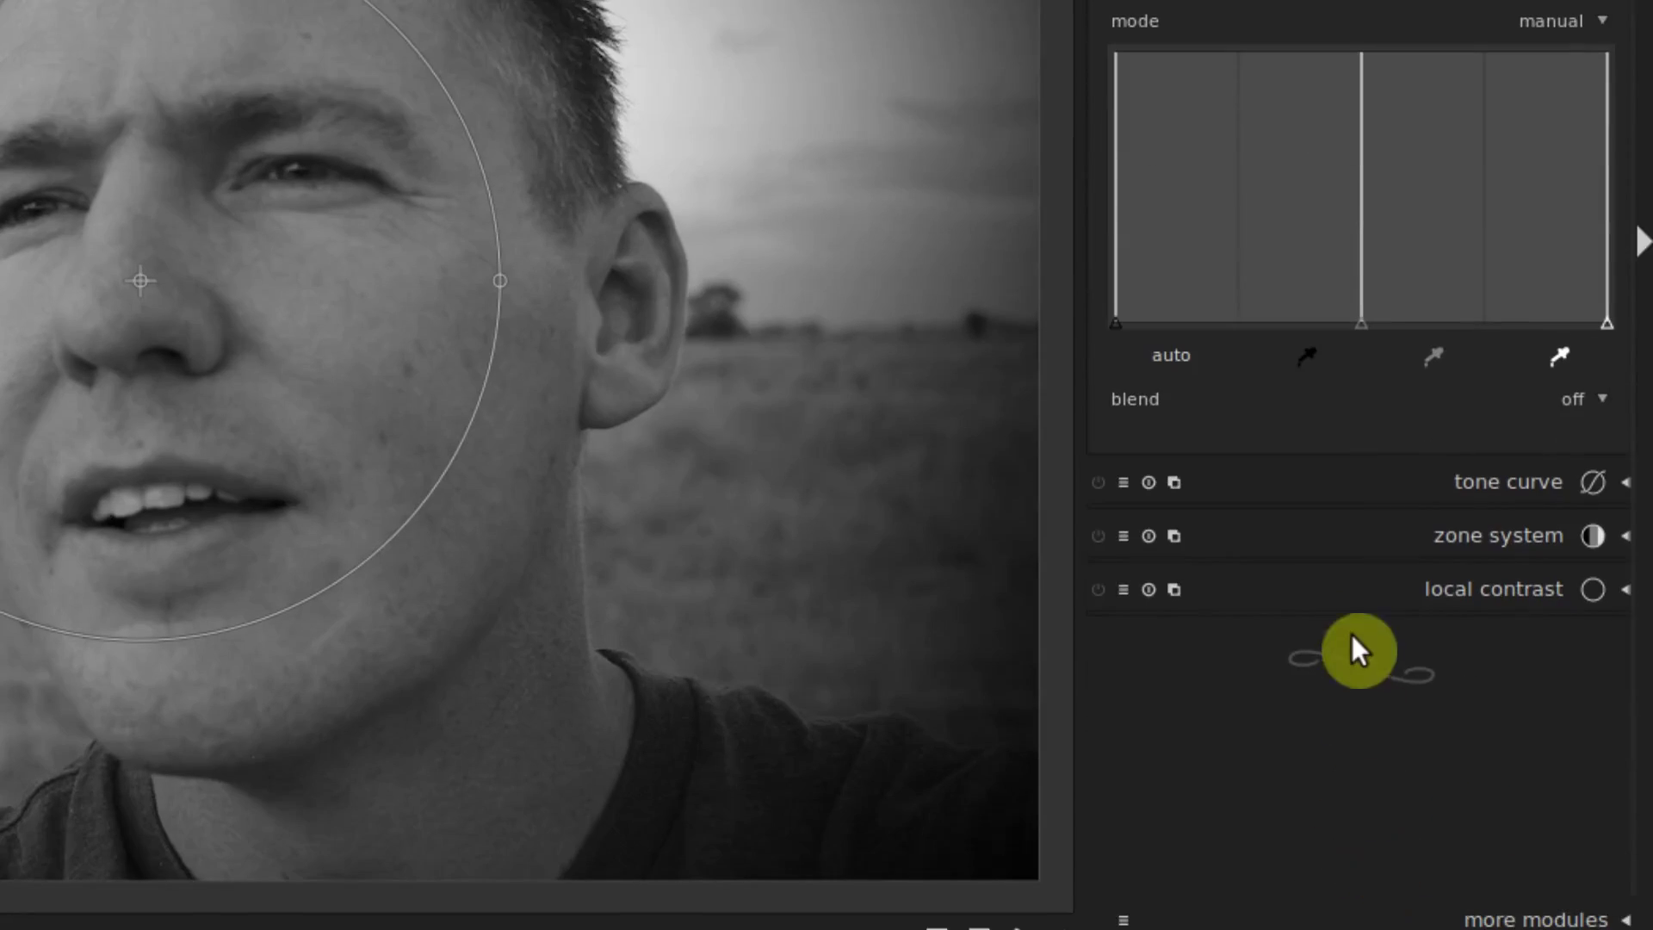
{"action": "left_click", "coordinate": [1122, 482]}
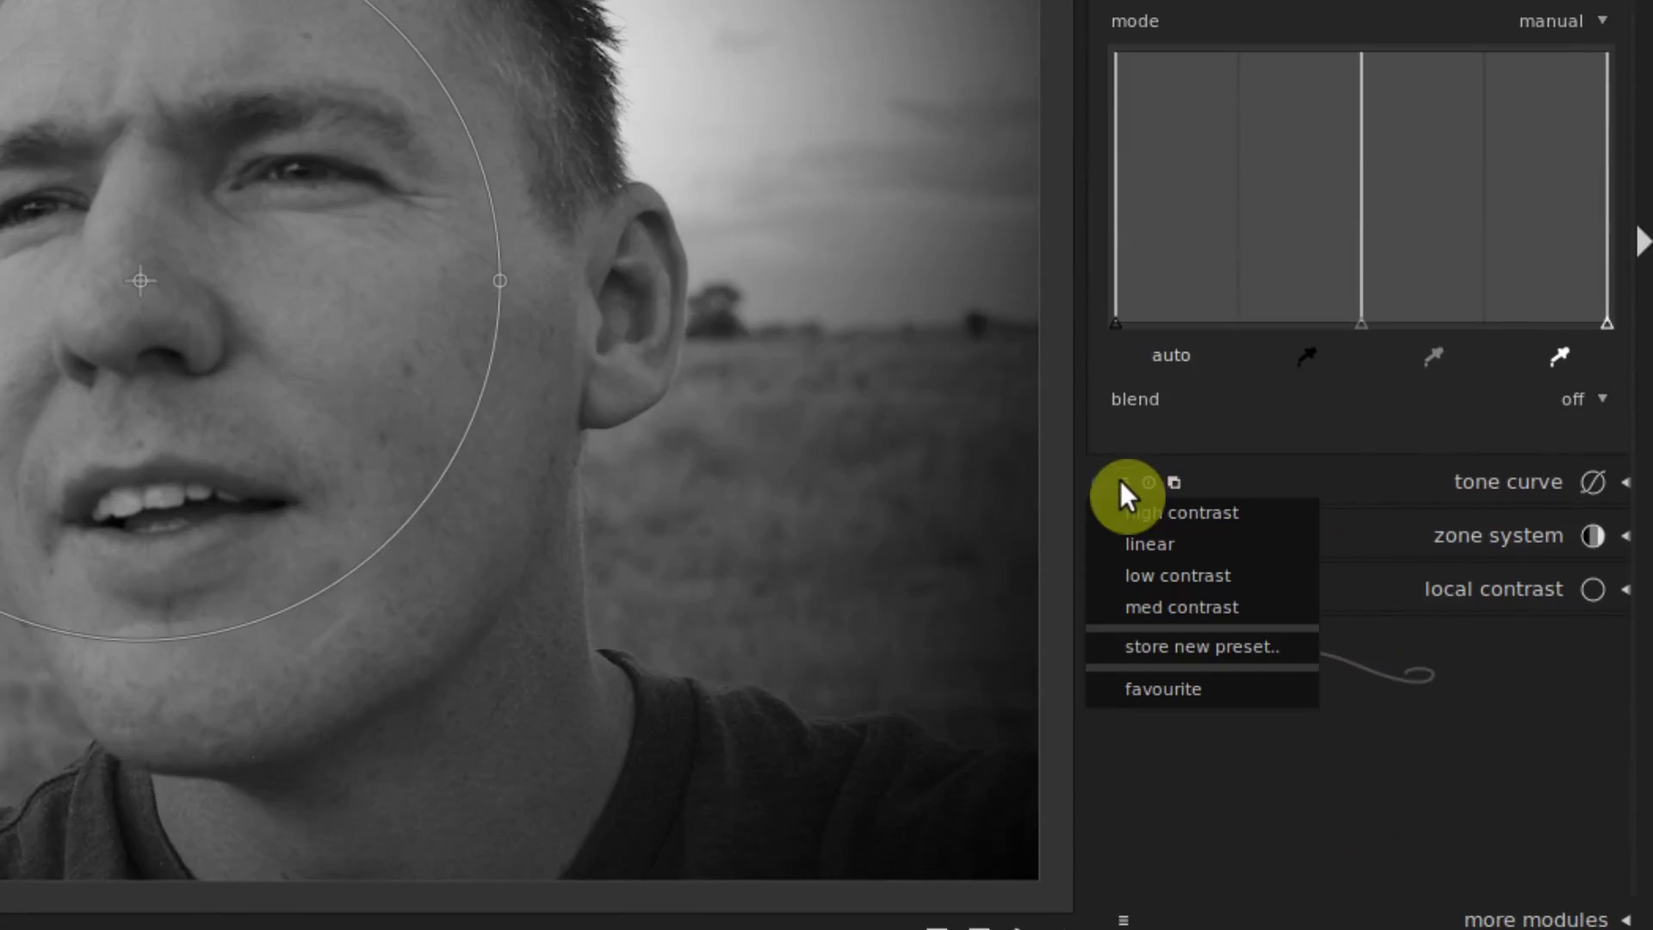
{"action": "left_click", "coordinate": [1177, 518]}
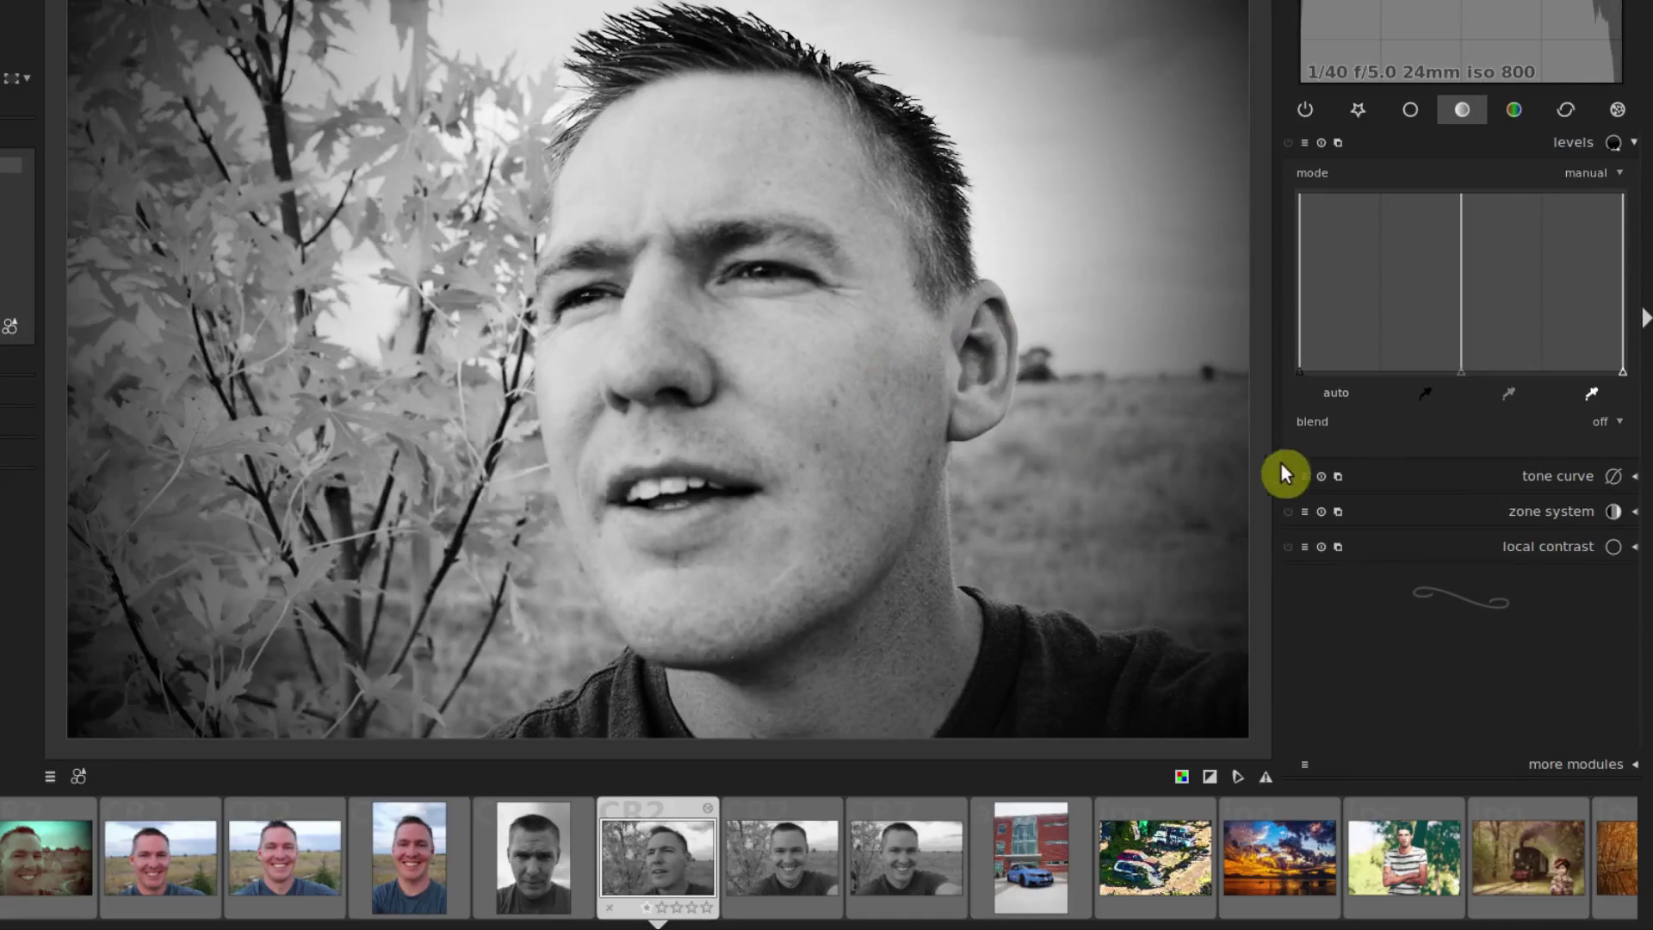
{"action": "left_click", "coordinate": [1305, 477]}
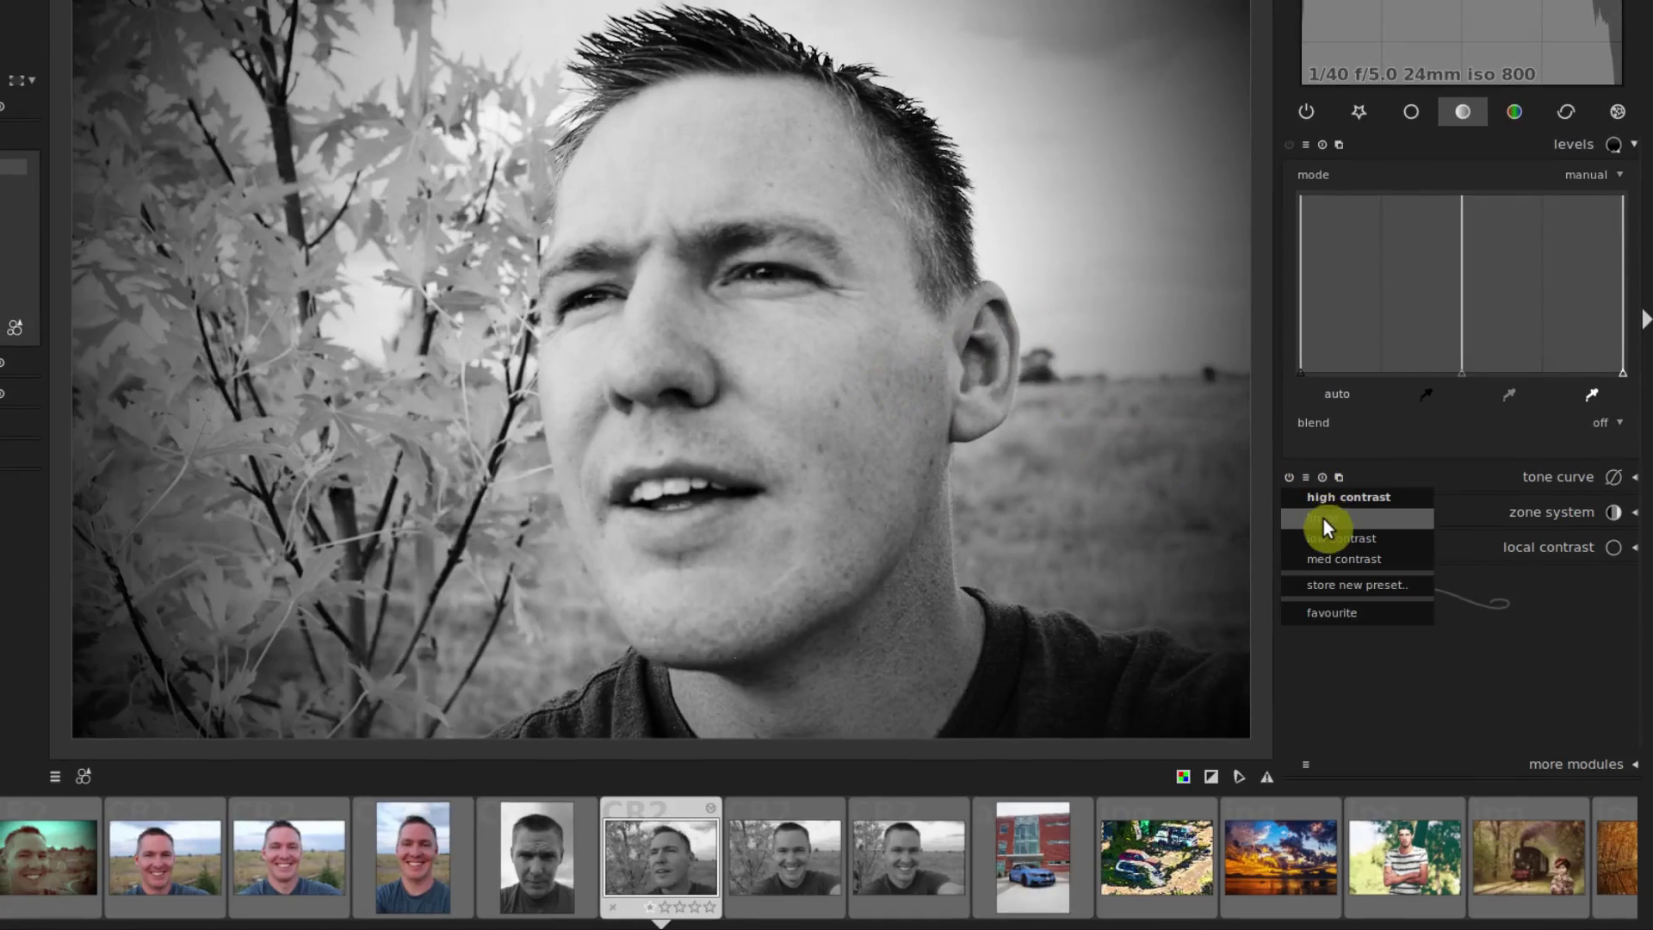
{"action": "left_click", "coordinate": [1324, 519]}
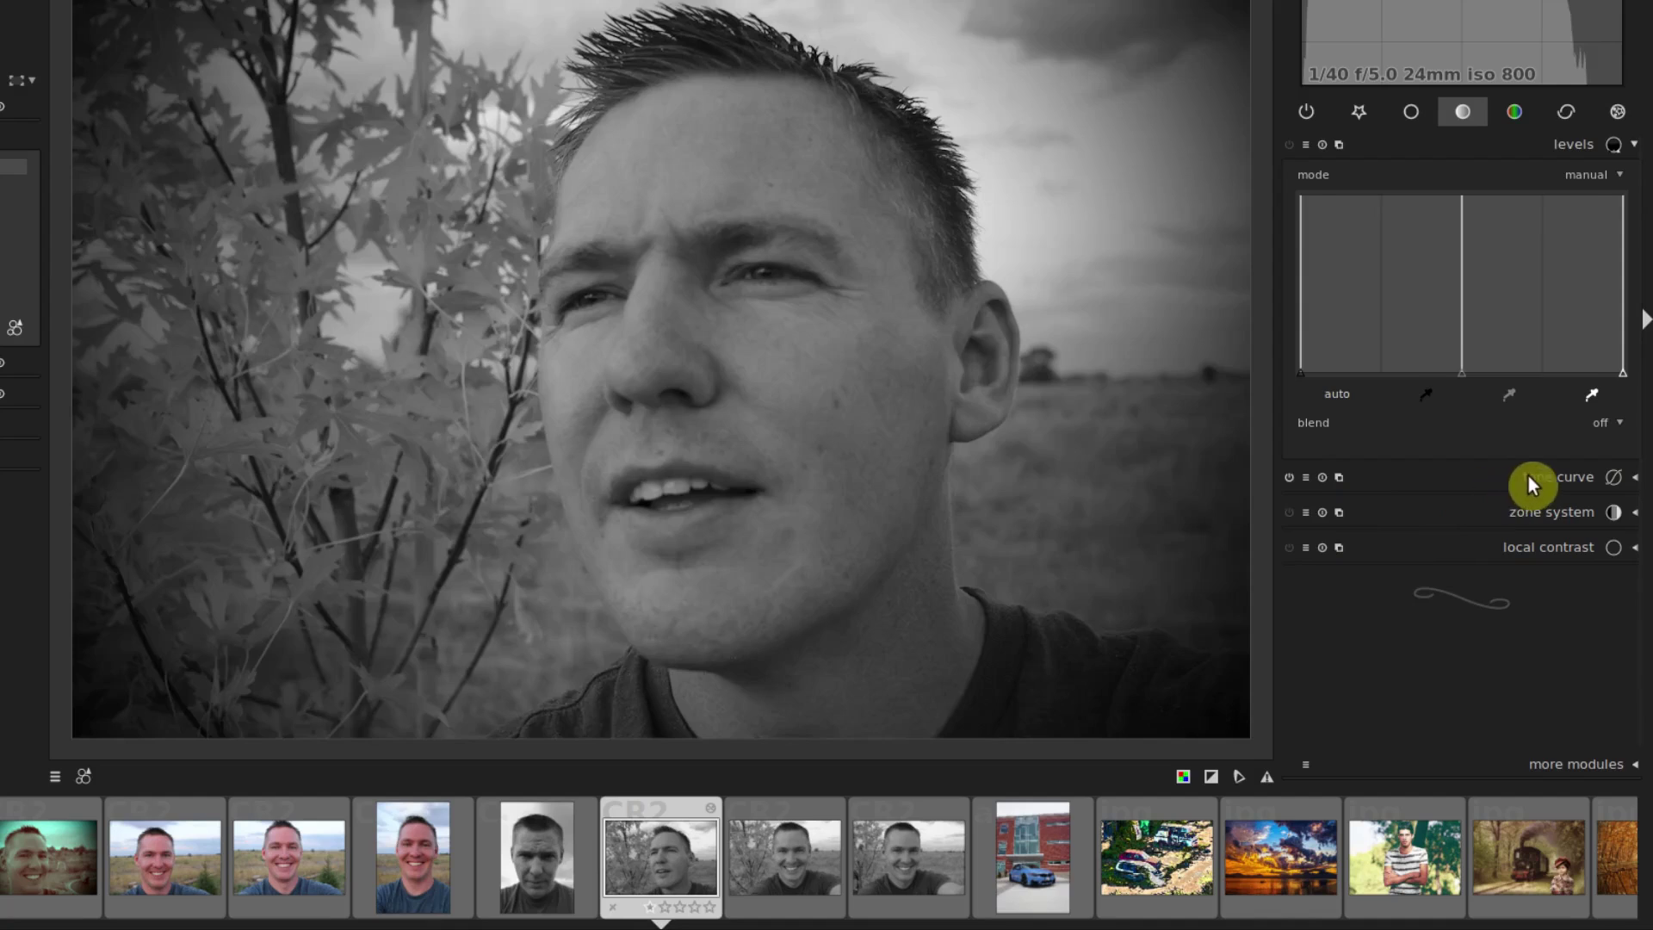
{"action": "left_click", "coordinate": [1527, 477]}
{"action": "left_click", "coordinate": [1306, 174]}
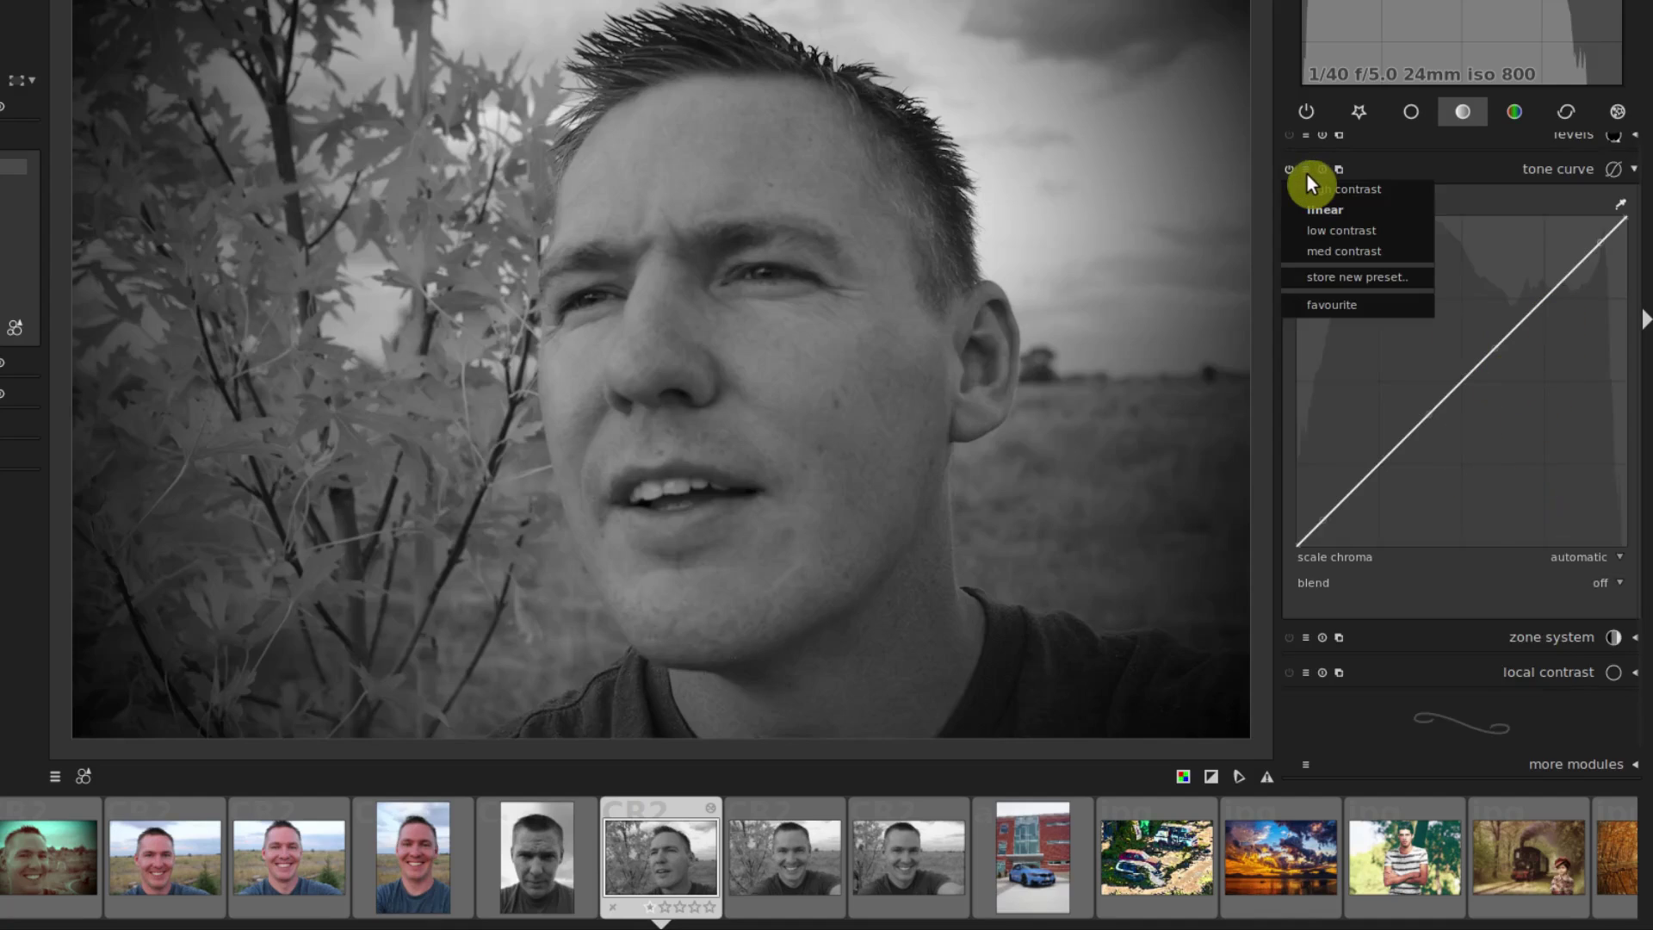
{"action": "left_click", "coordinate": [1331, 249]}
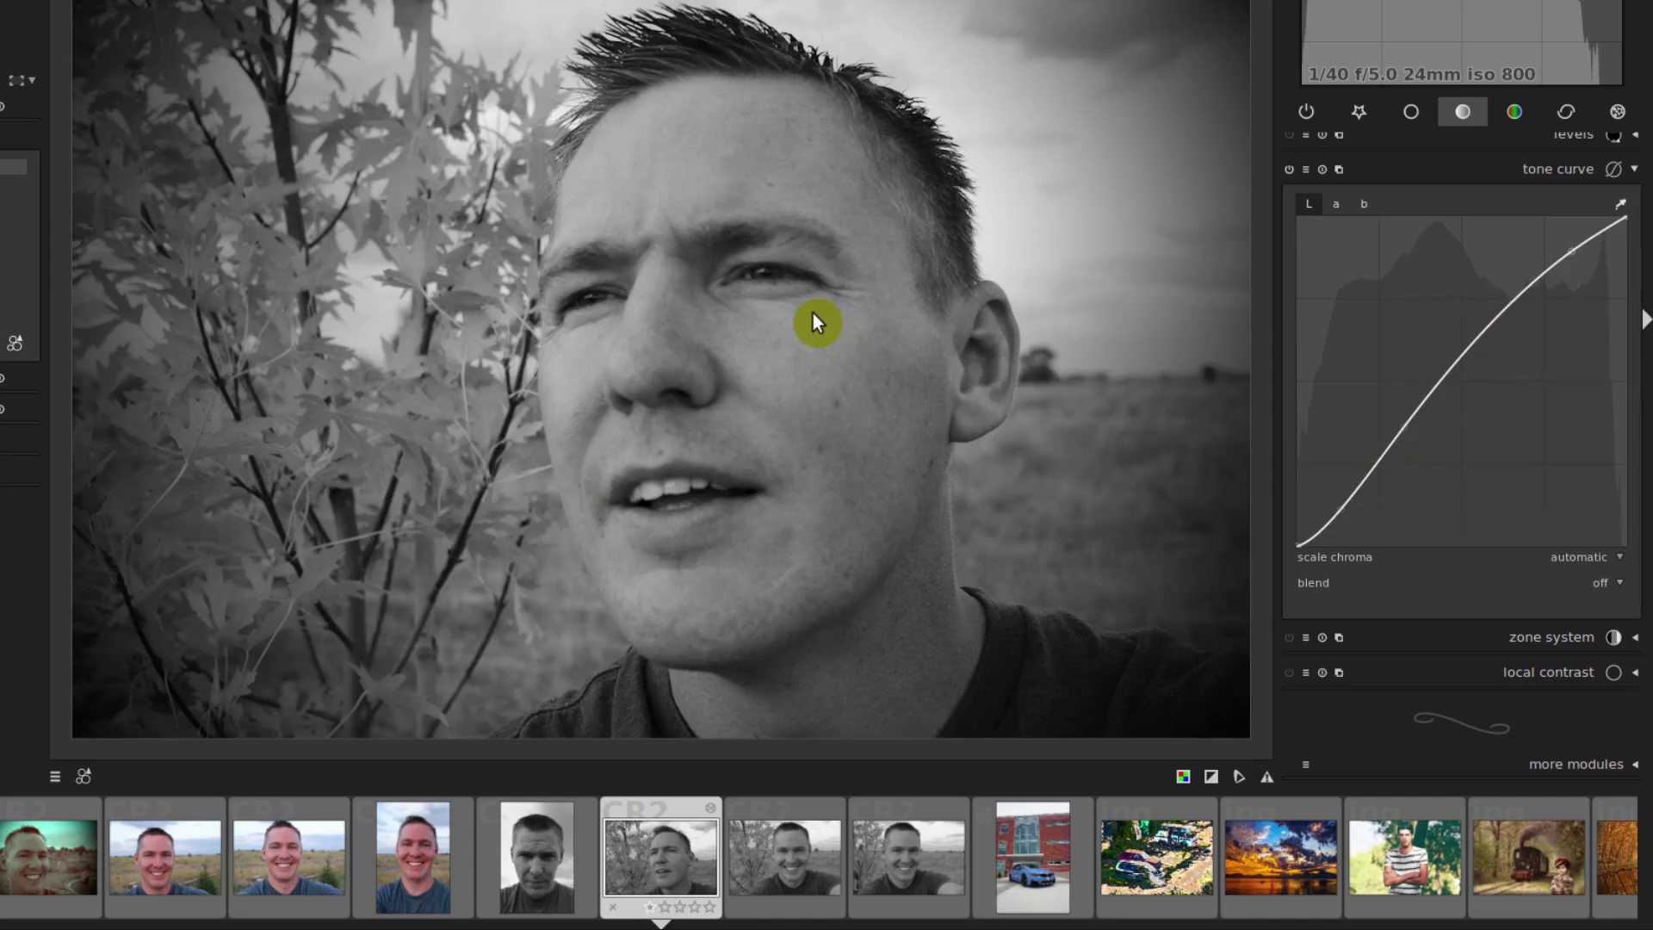
Push a tone-curve node upward and store the curve as a new preset named 'extreme'.
{"action": "left_click_drag", "start_coordinate": [1450, 338], "coordinate": [1428, 291]}
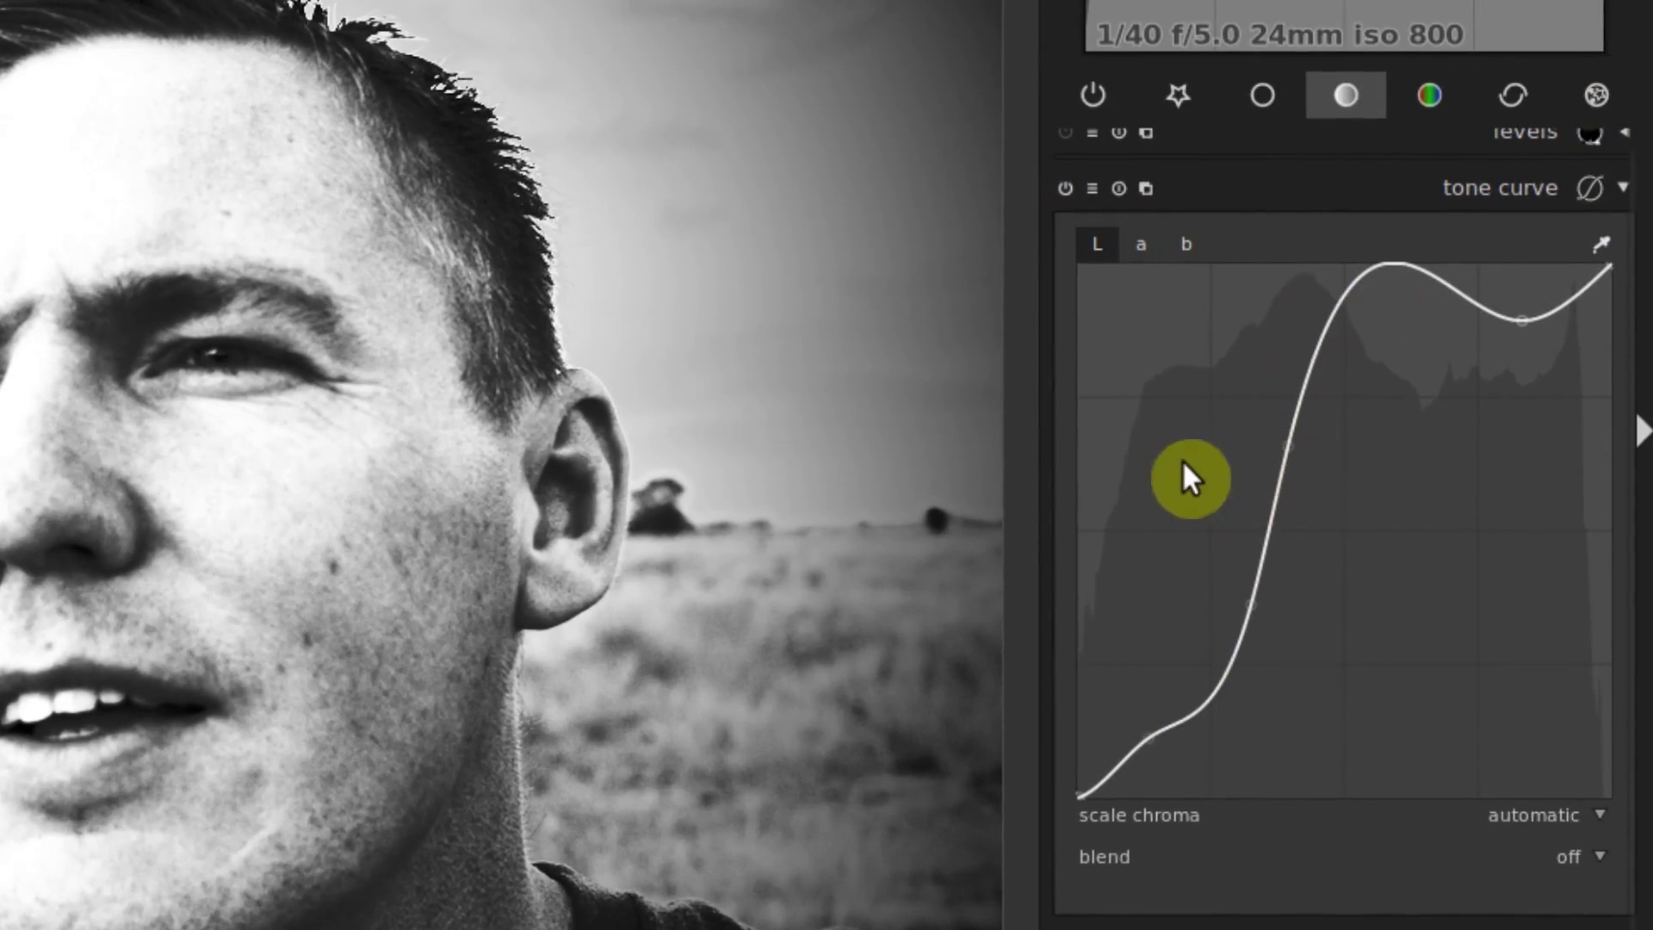
{"action": "left_click", "coordinate": [1092, 187]}
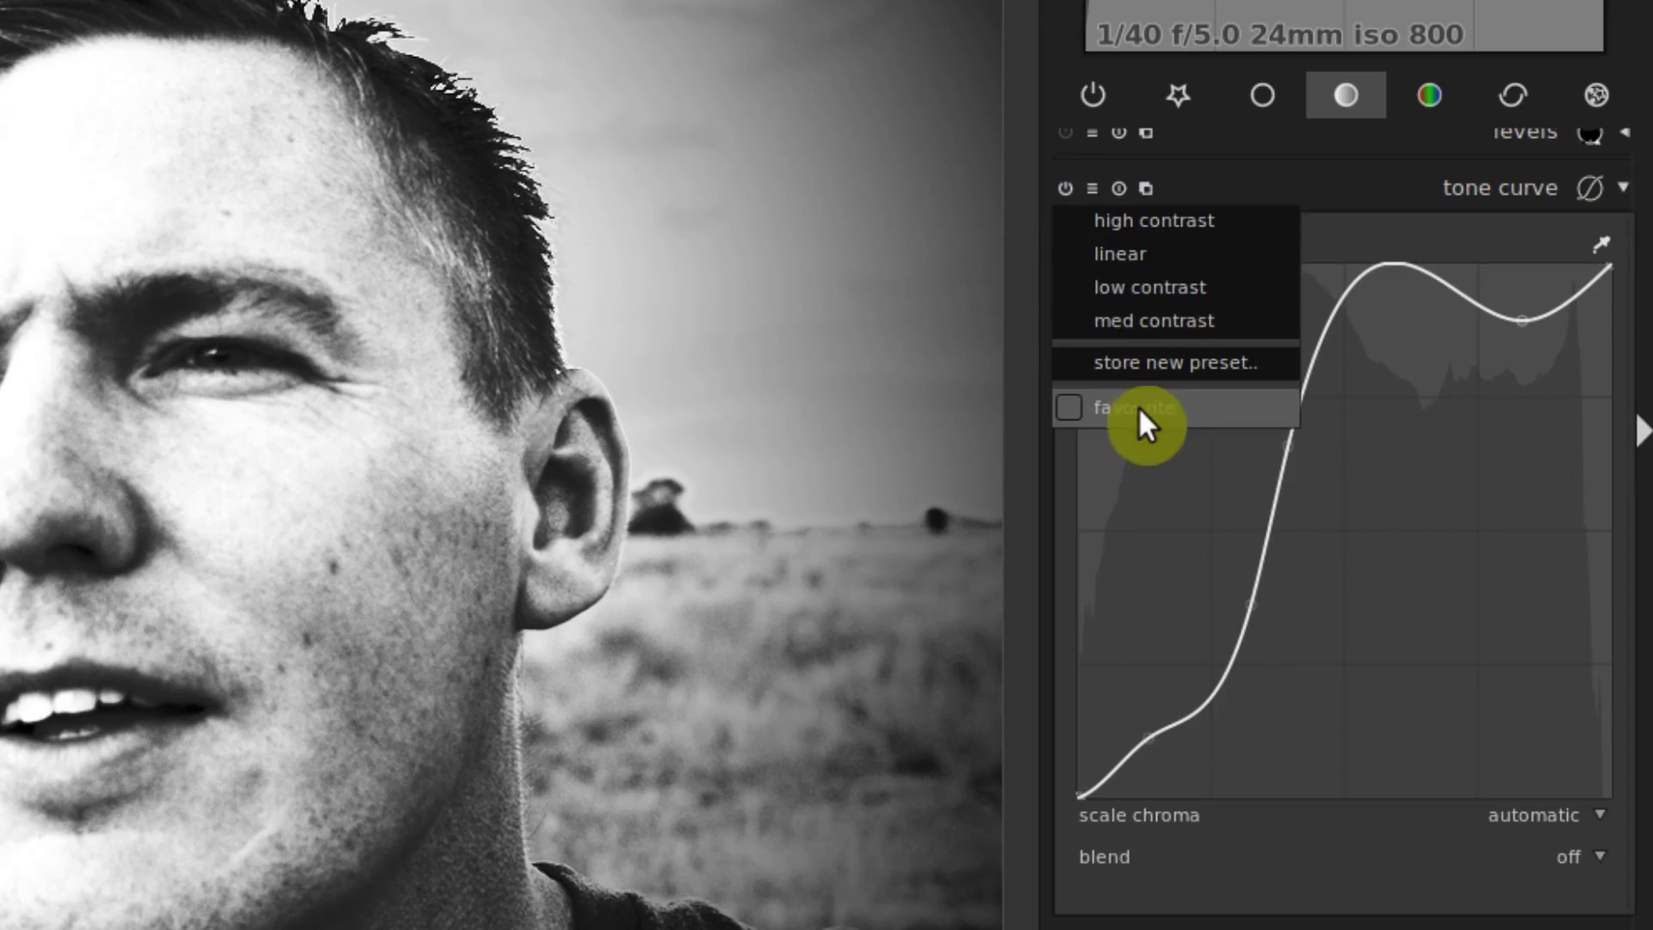
{"action": "left_click", "coordinate": [1136, 366]}
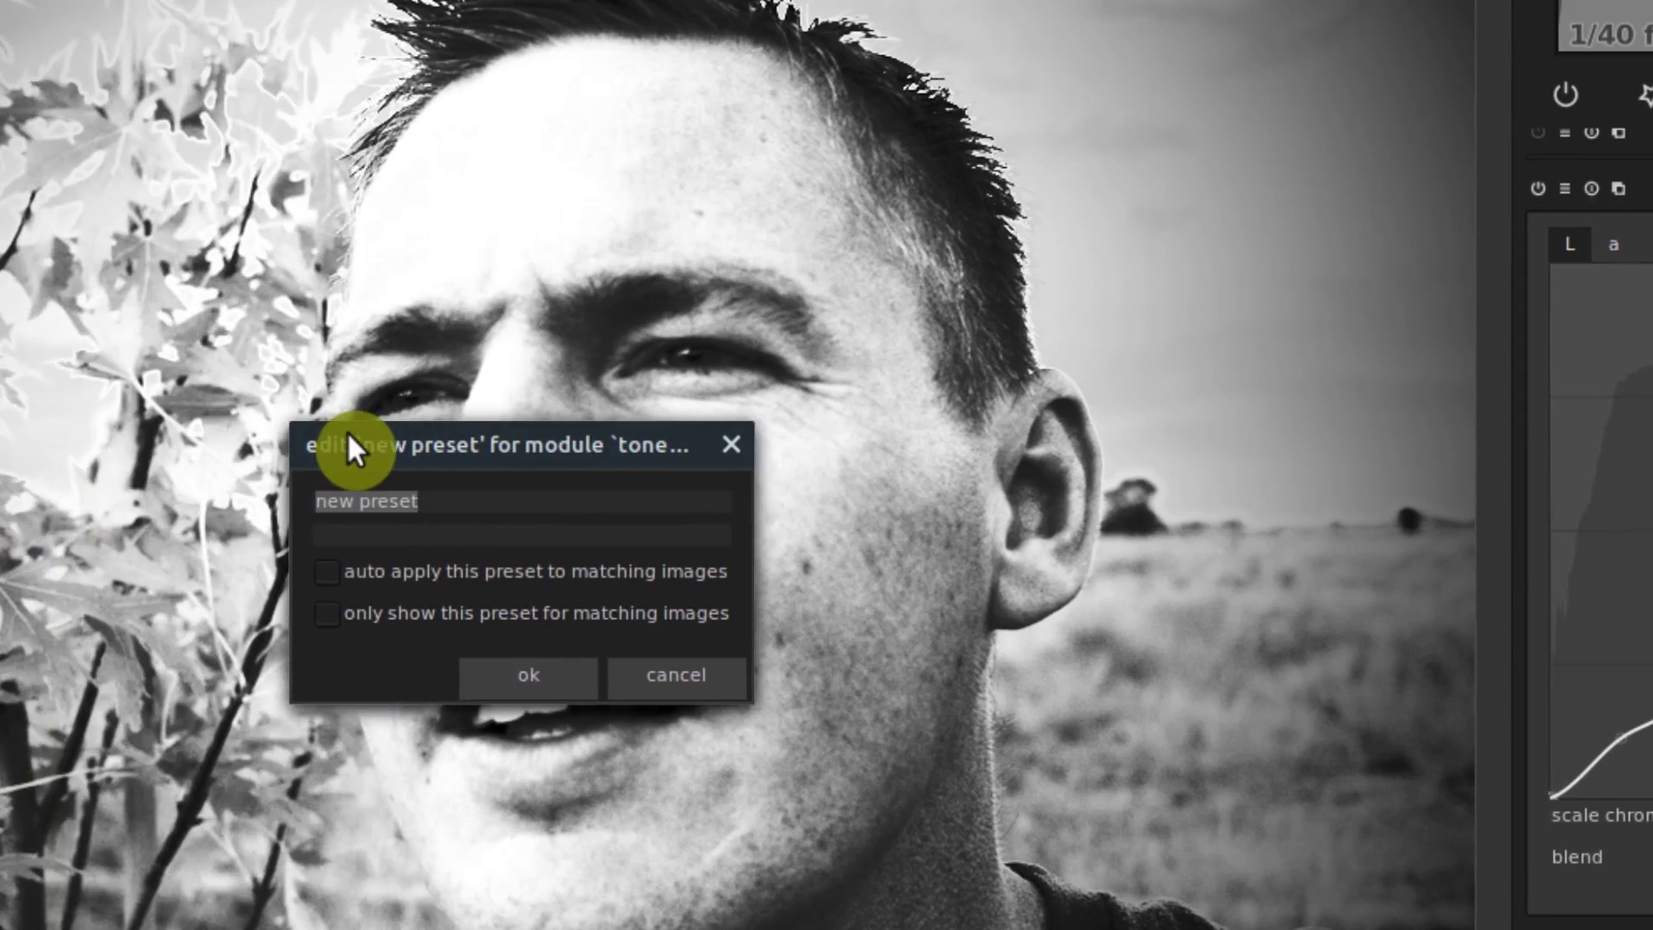
{"action": "left_click_drag", "start_coordinate": [349, 440], "coordinate": [813, 312]}
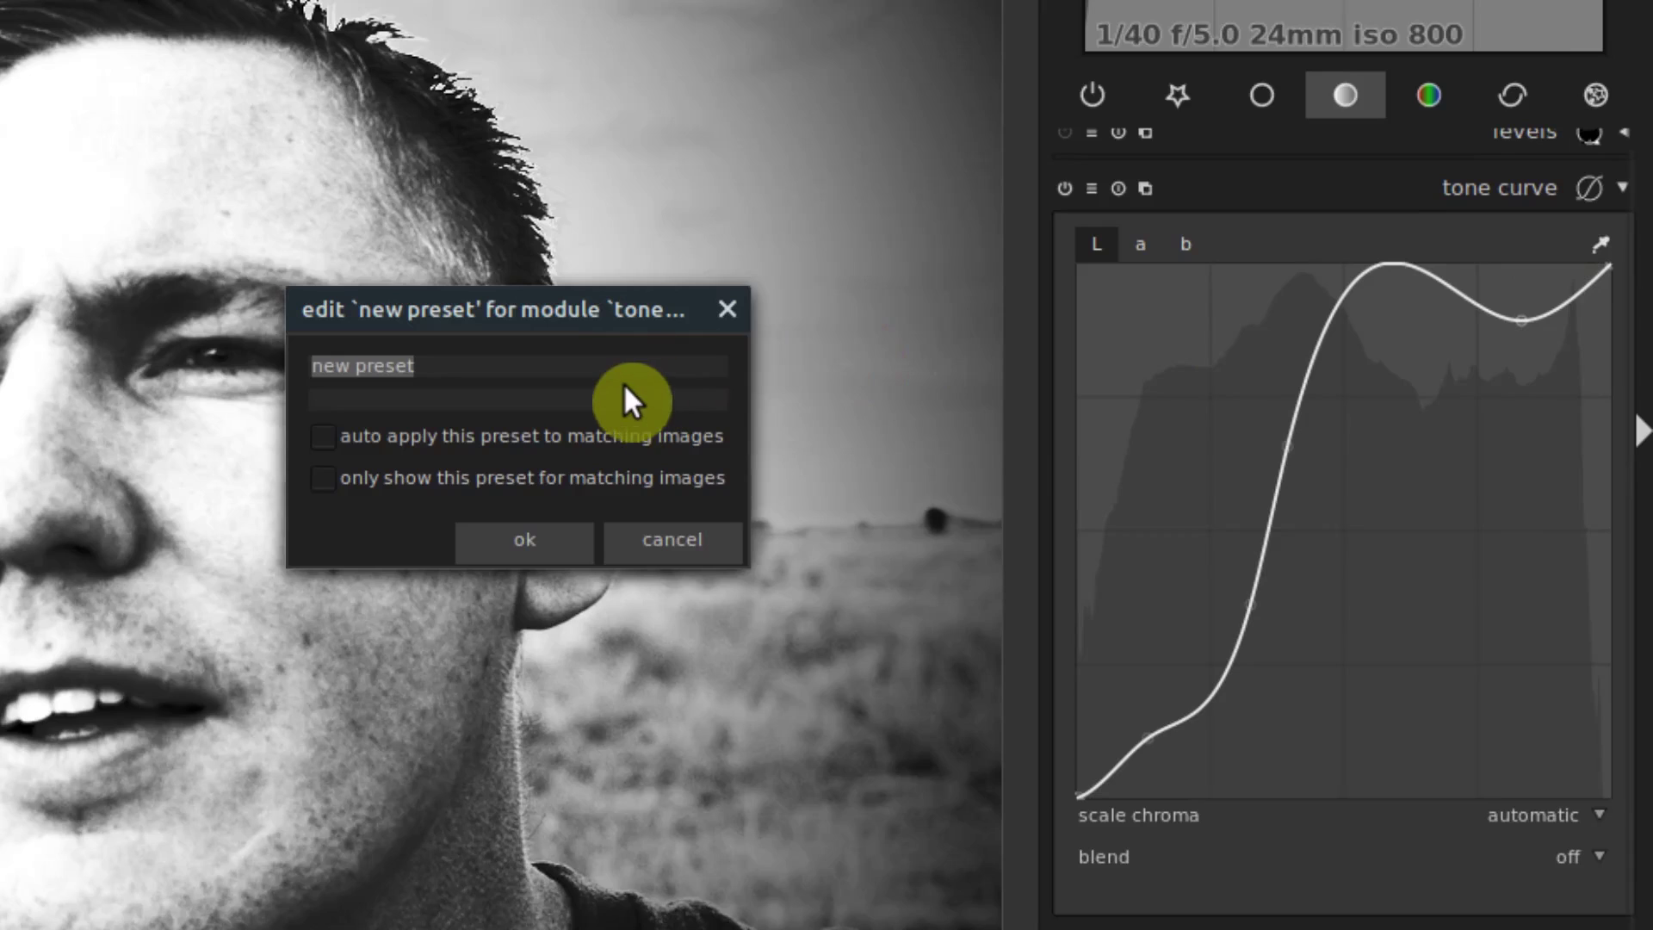
{"action": "type", "text": "extreme"}
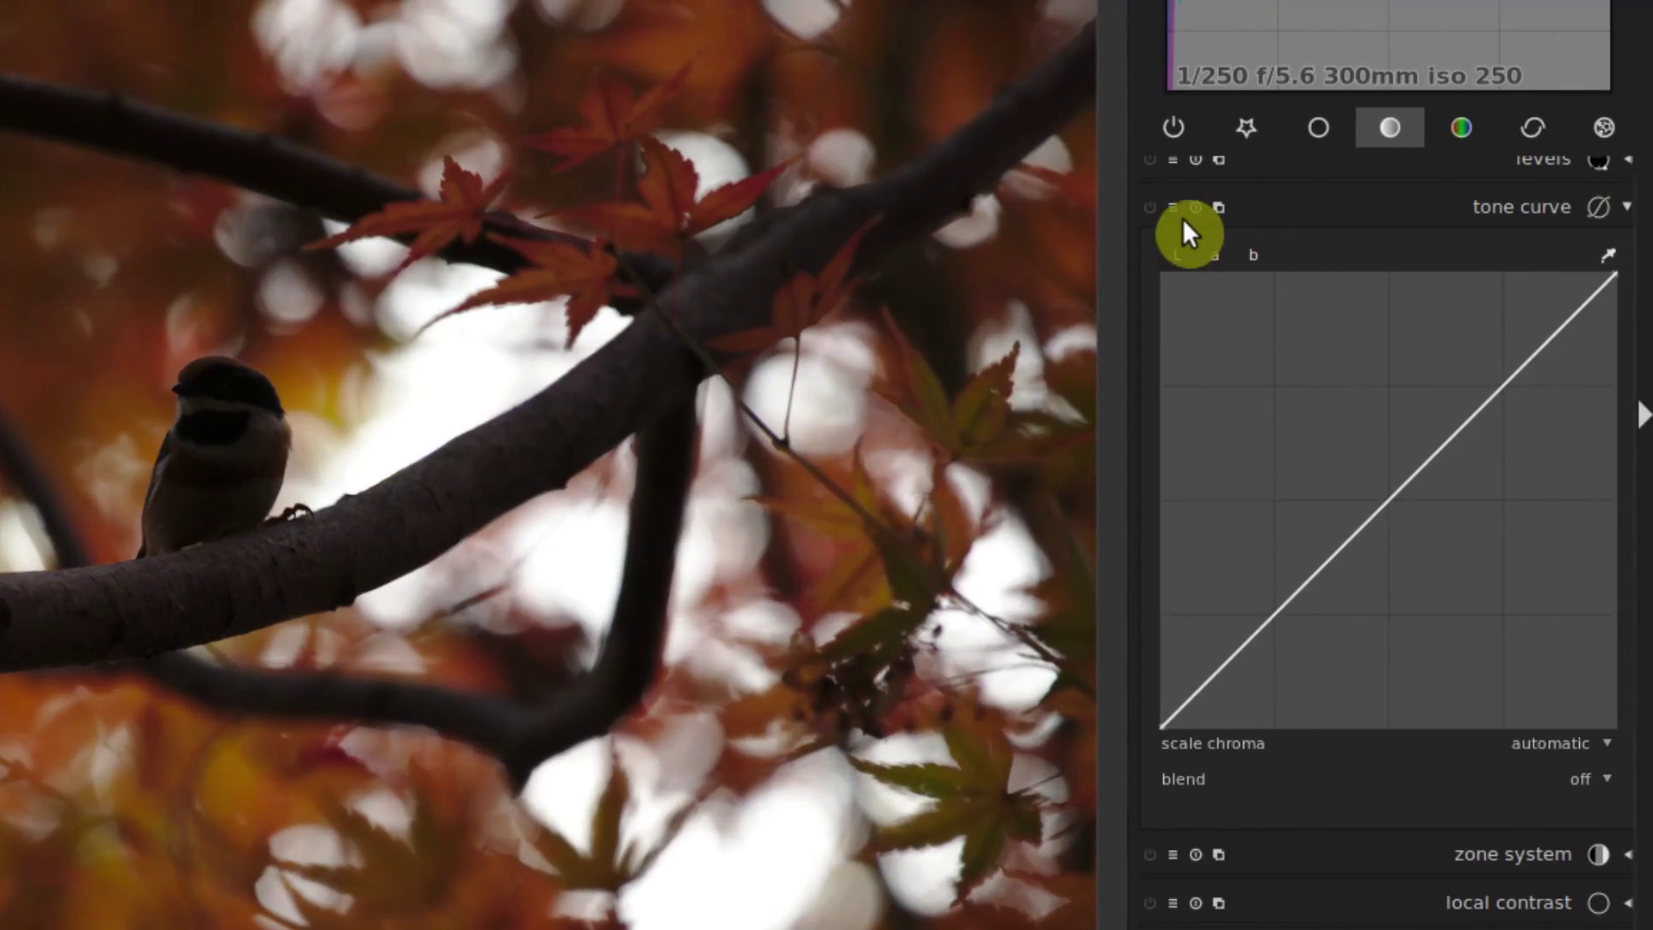
Apply the 'extreme' tone curve preset to the bird photo, then delete the 'extreme' preset.
{"action": "left_click", "coordinate": [1173, 208]}
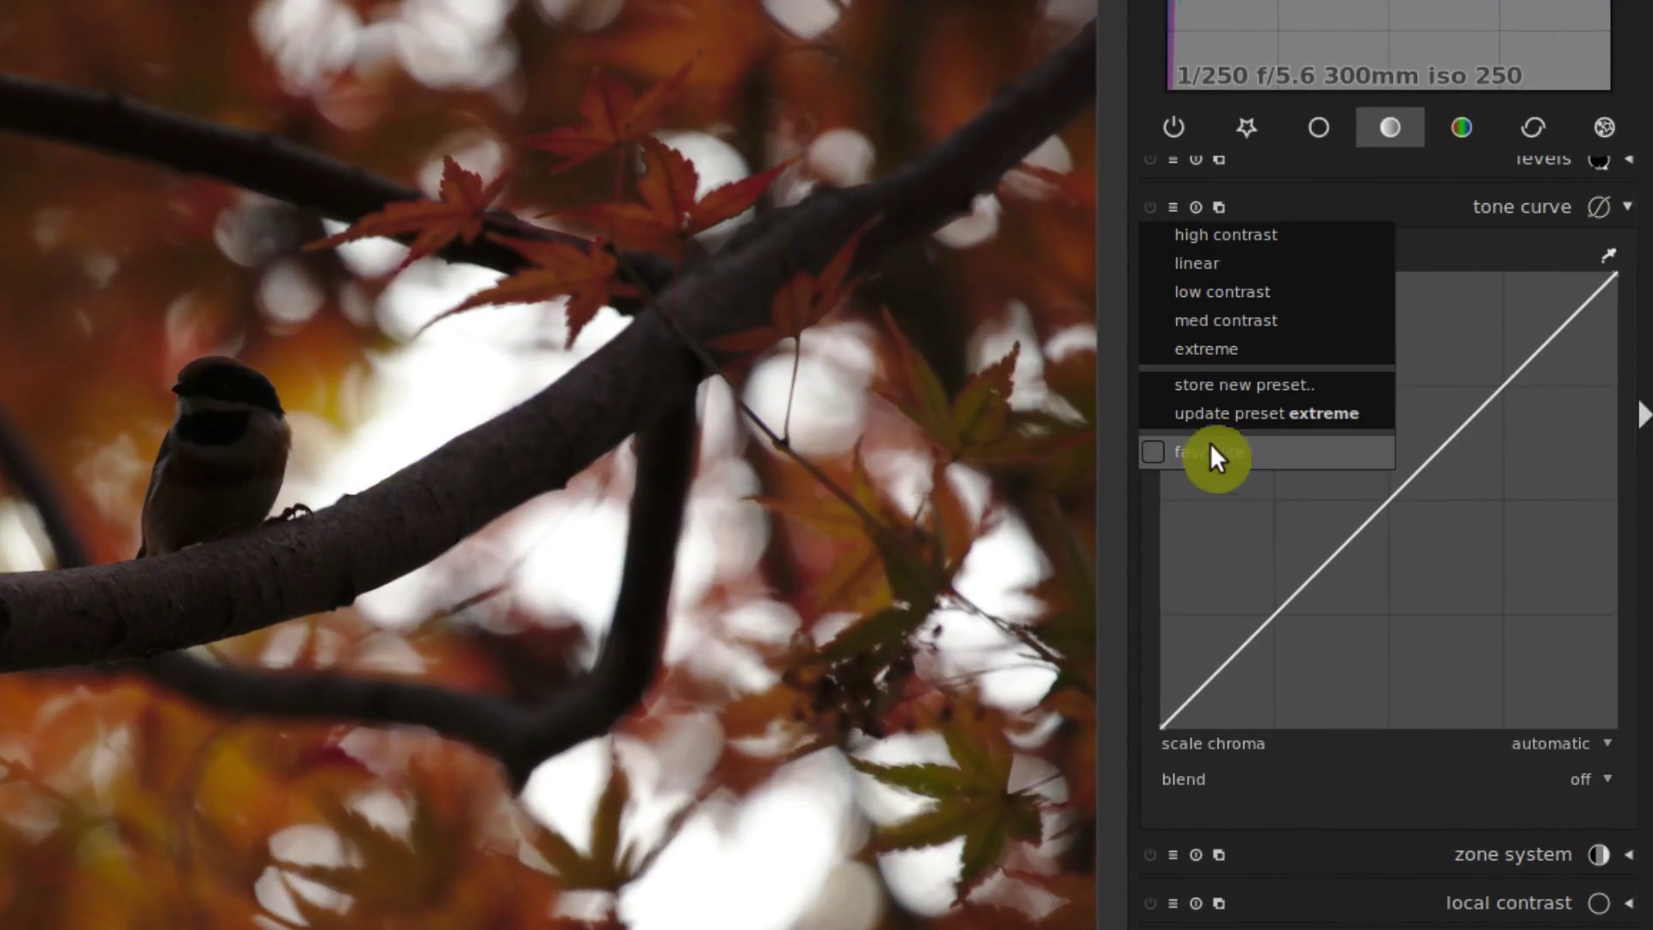
{"action": "left_click", "coordinate": [1203, 351]}
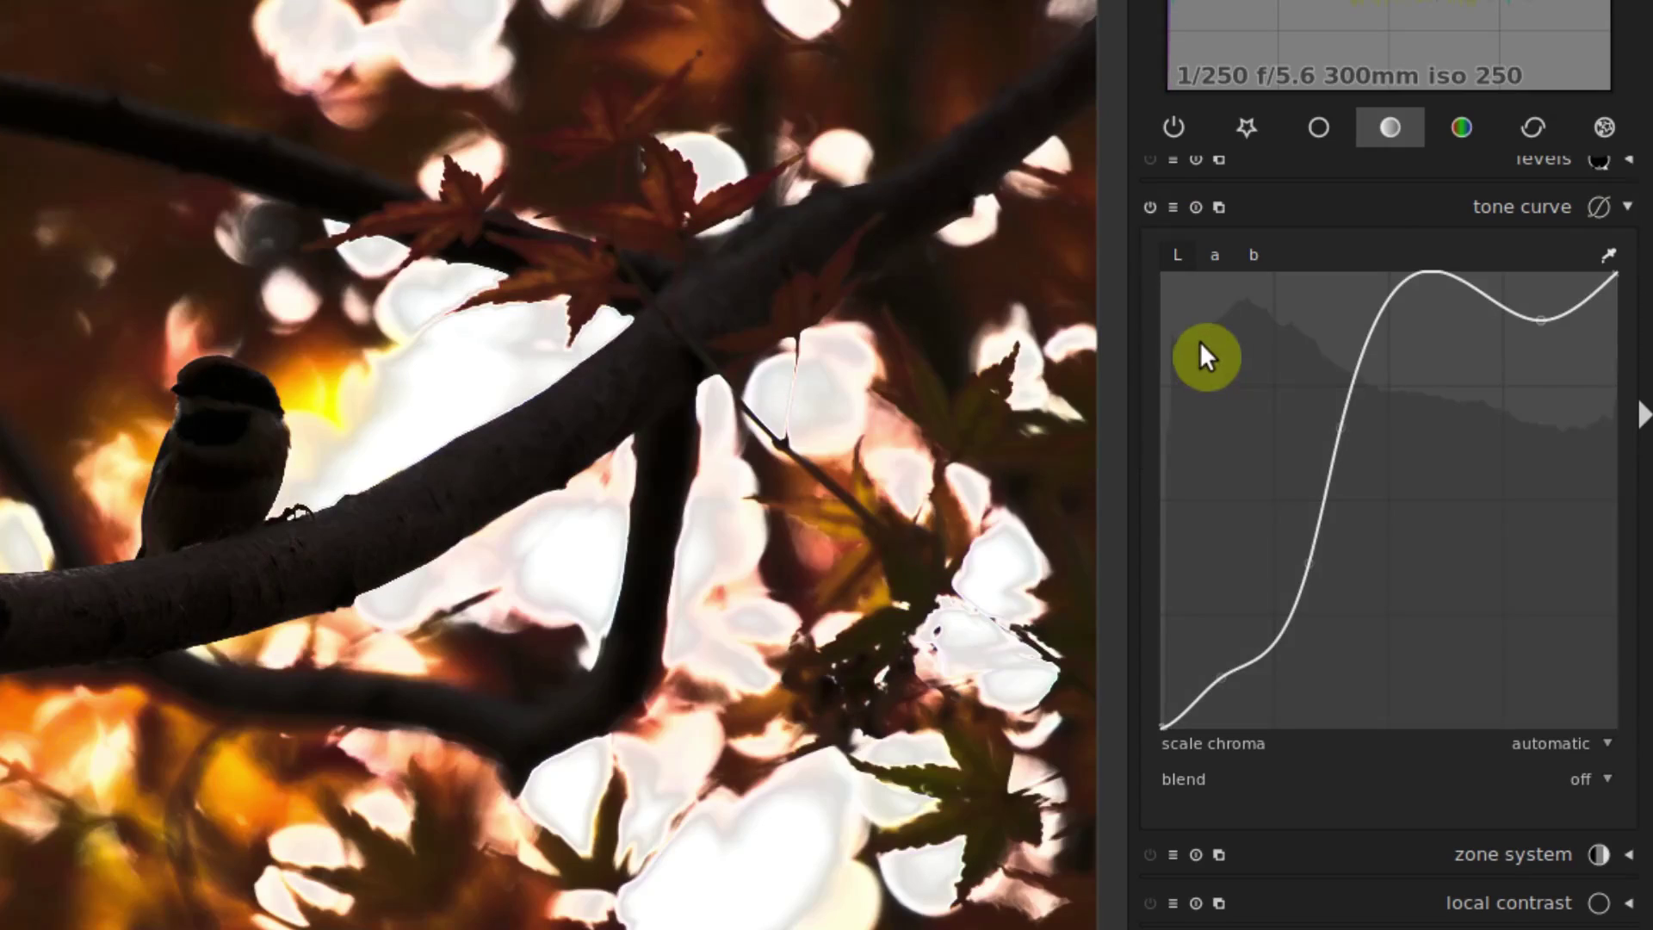
{"action": "left_click", "coordinate": [1173, 206]}
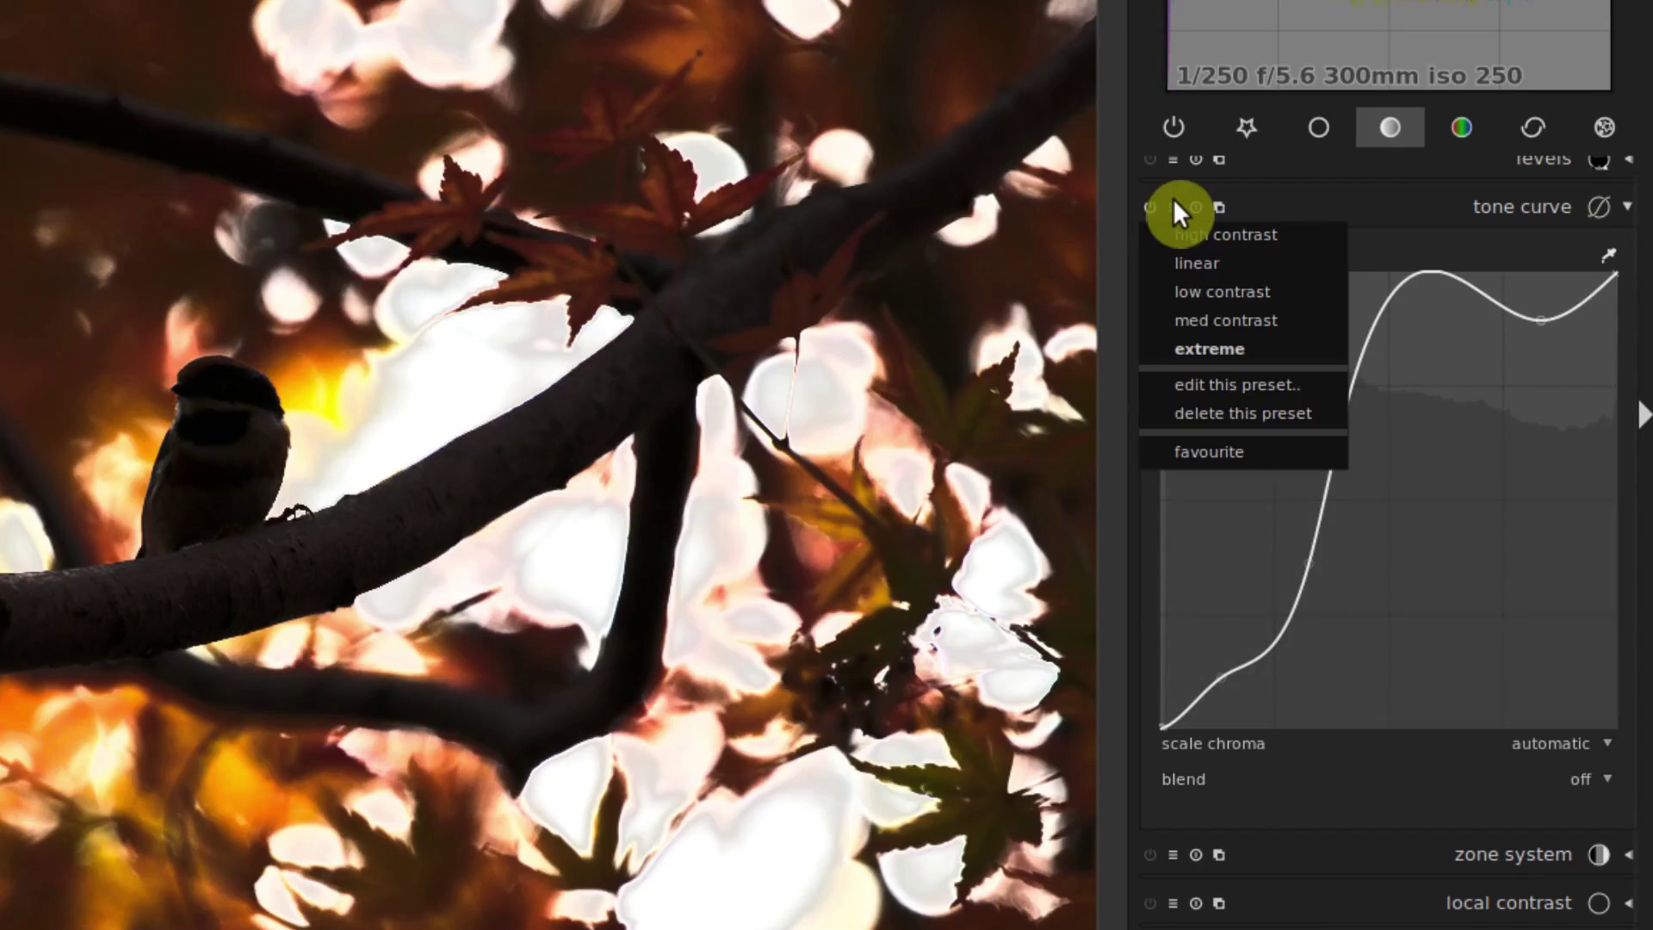
{"action": "left_click", "coordinate": [1206, 413]}
{"action": "left_click_drag", "start_coordinate": [379, 462], "coordinate": [719, 369]}
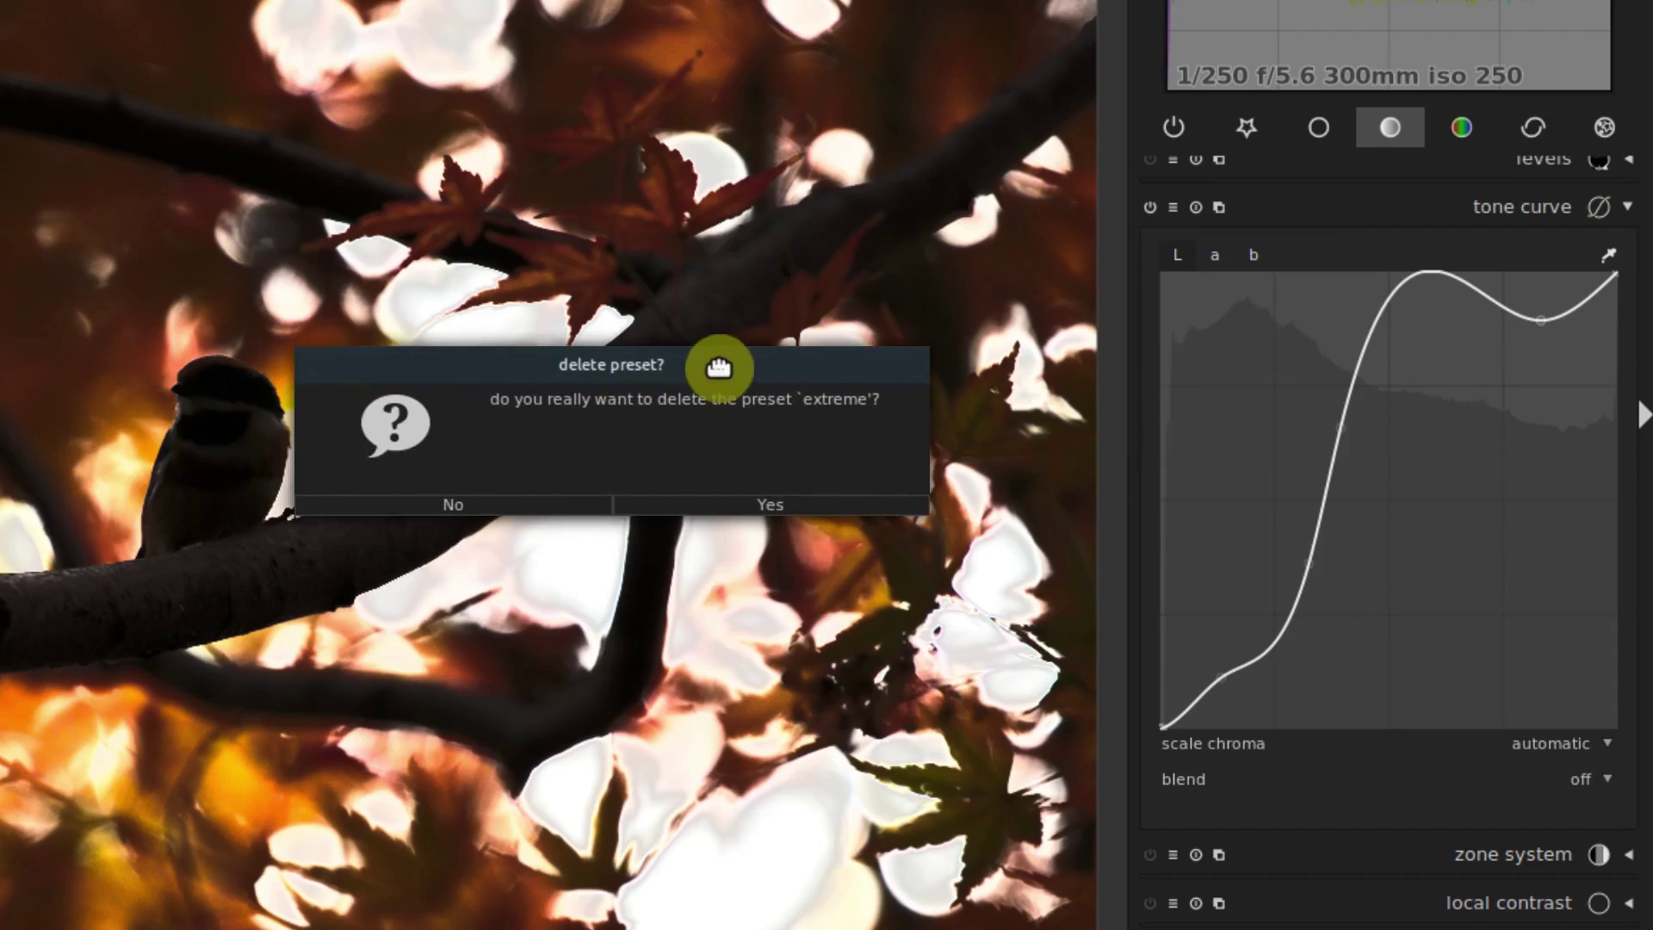
{"action": "left_click", "coordinate": [771, 506]}
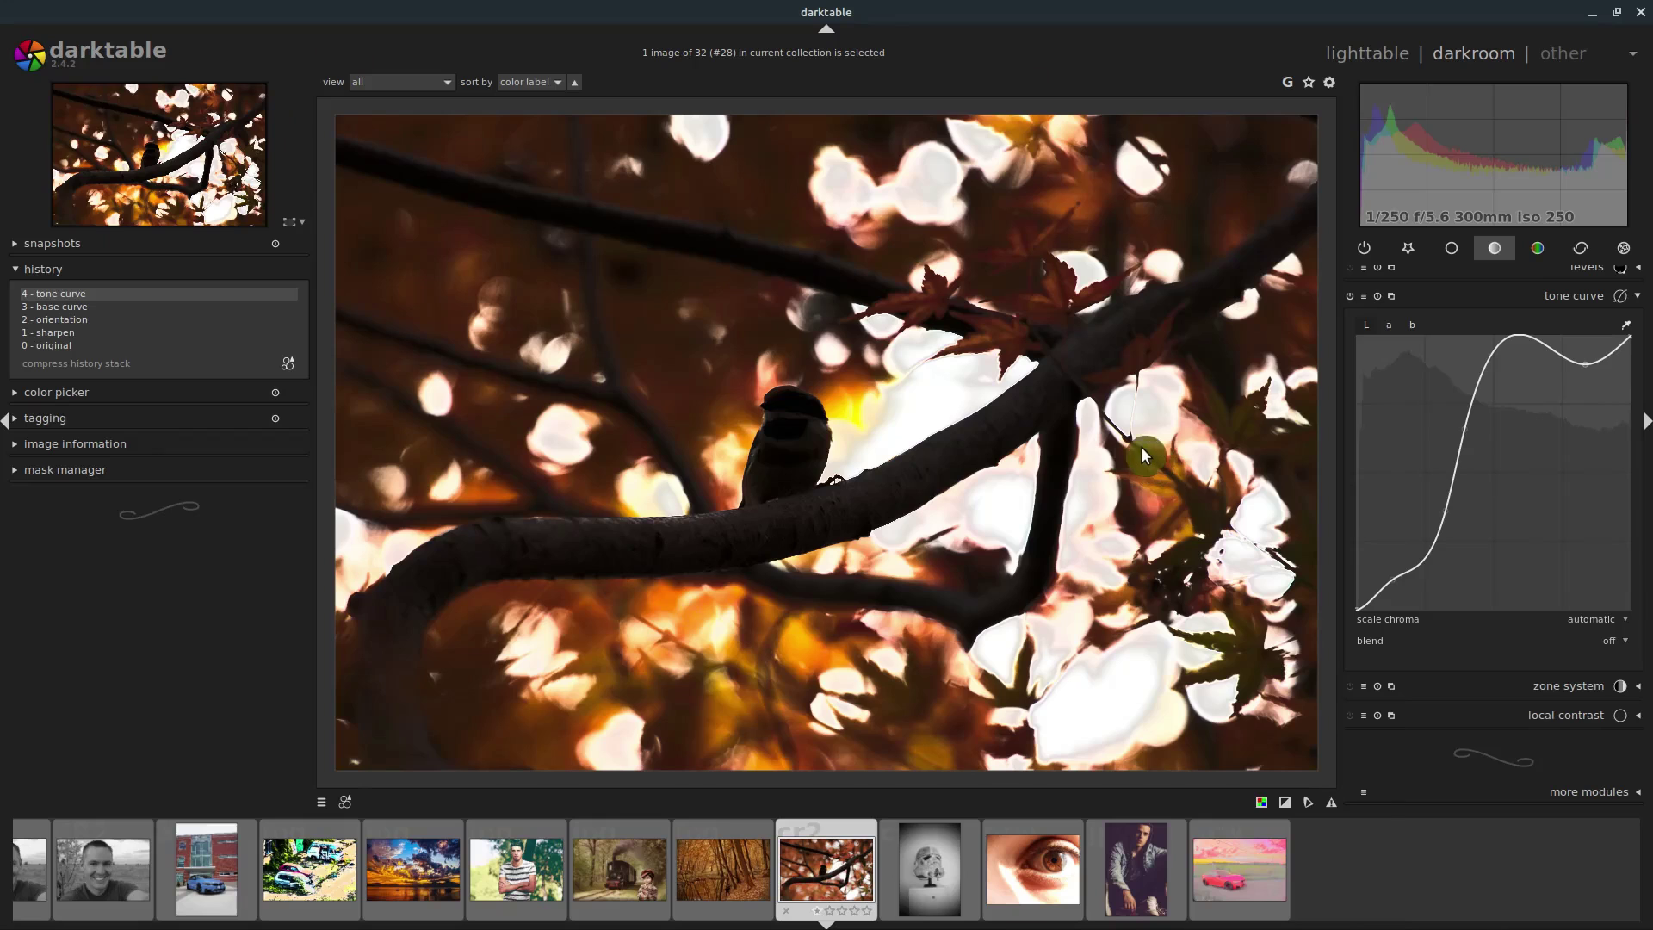
In lighttable, delete the tjcoolfilter style, leaving only CoolBlackandWhite.
{"action": "left_click", "coordinate": [1361, 55]}
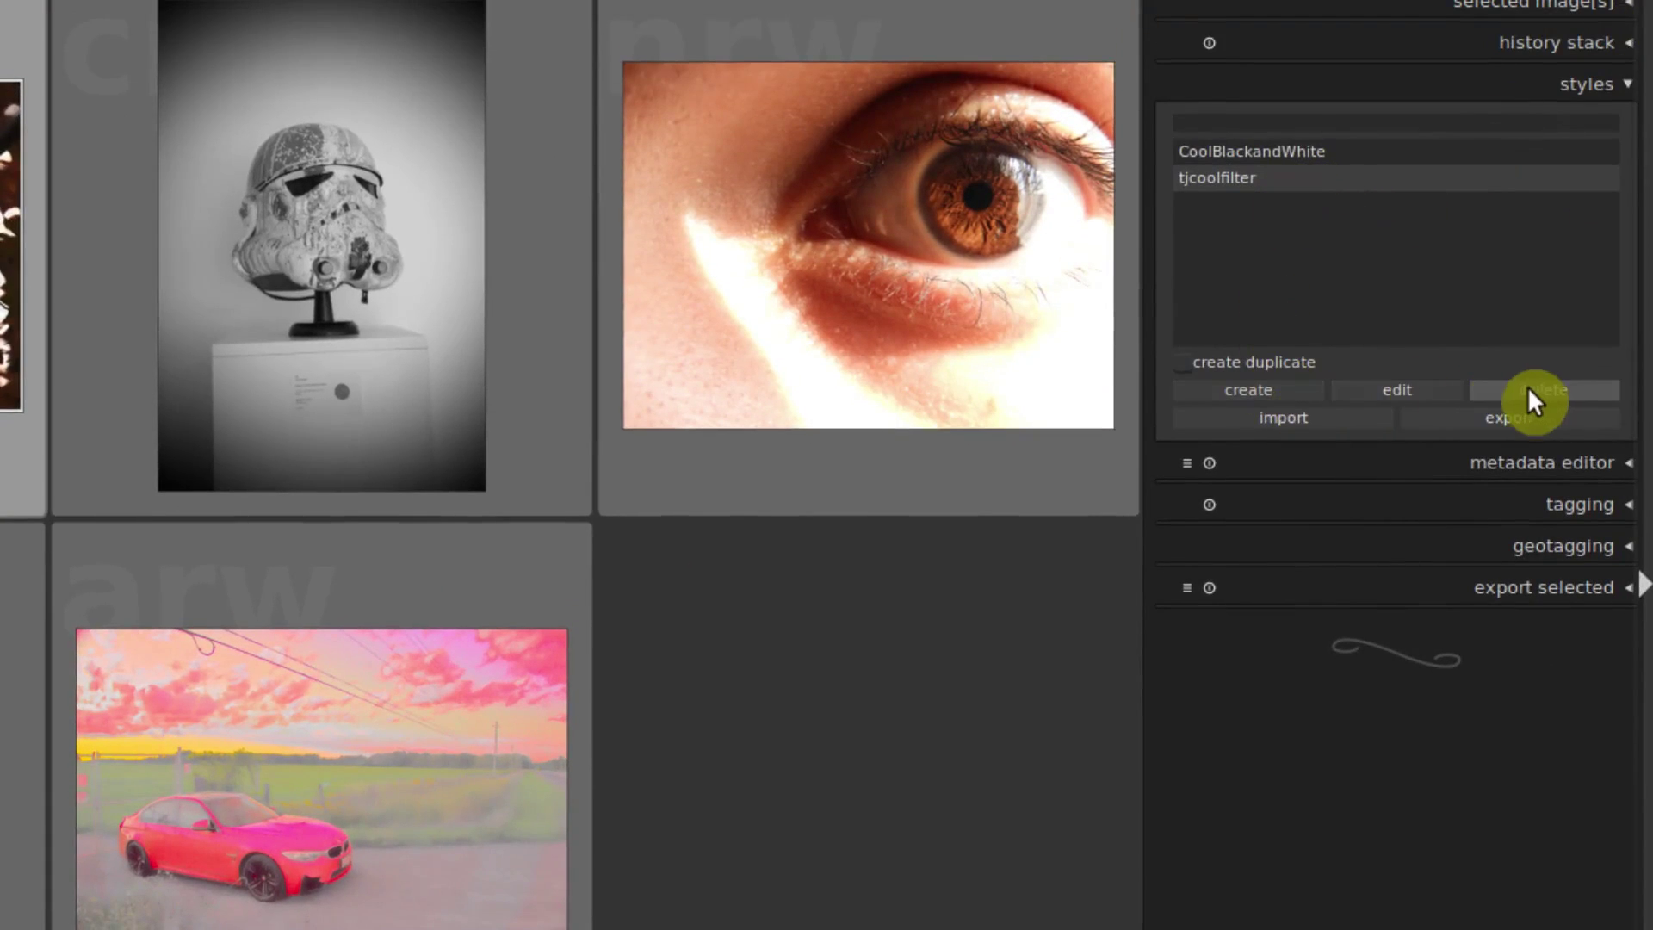
{"action": "left_click", "coordinate": [1532, 389]}
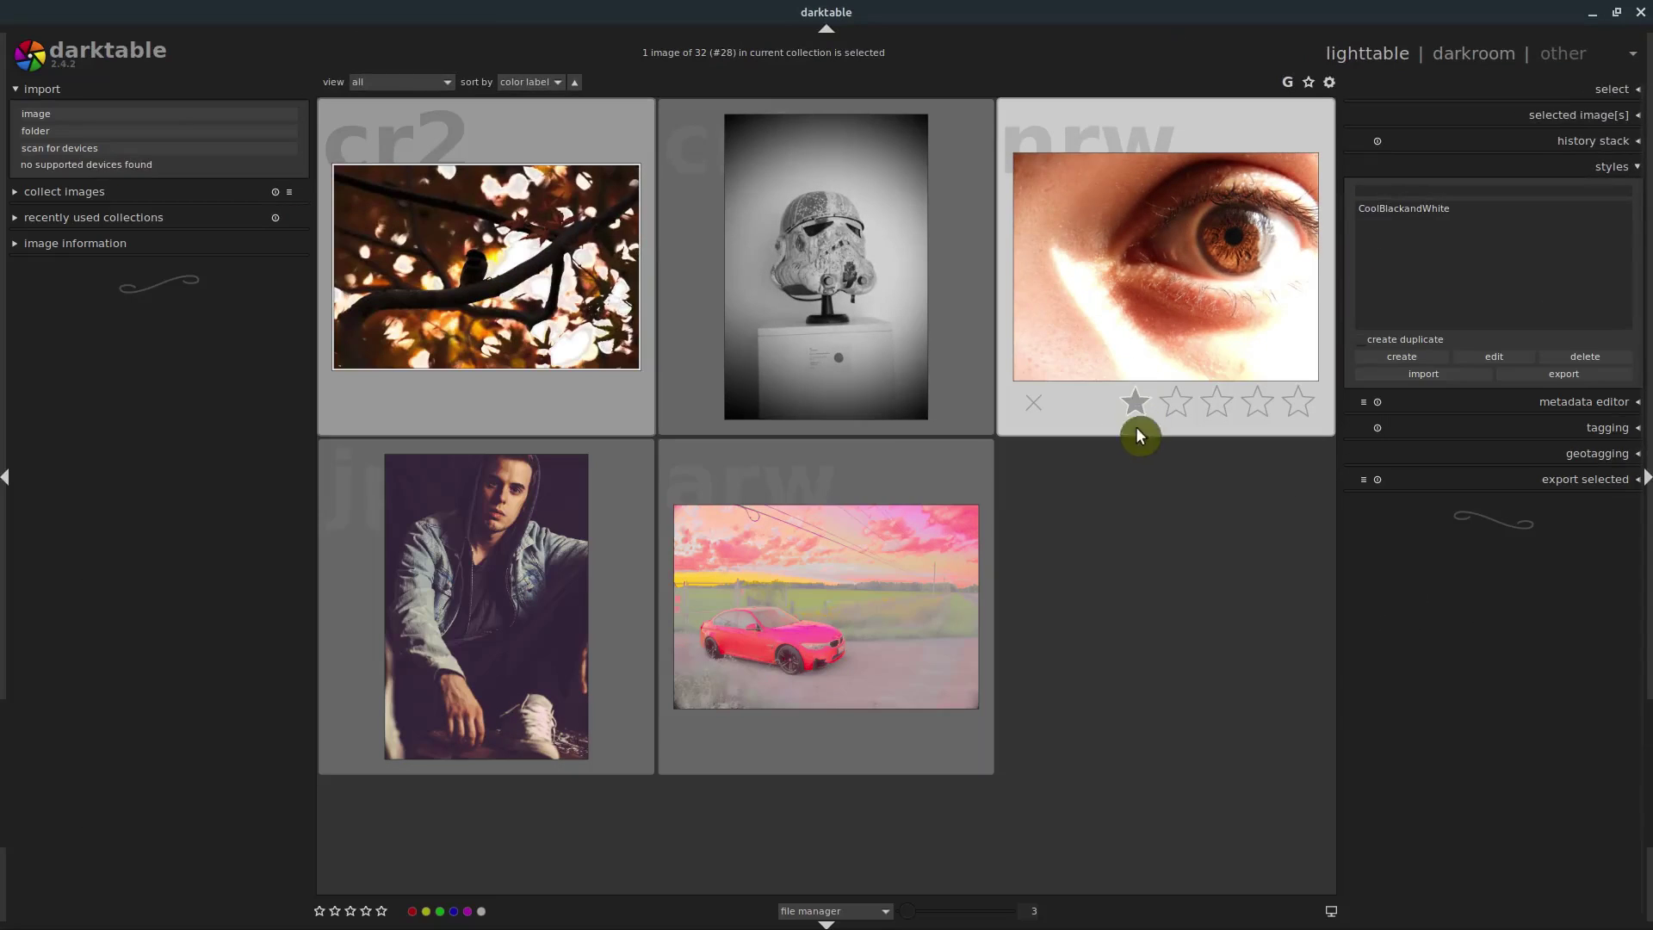
Back in darkroom, expand the base curve module and pull its top node down.
{"action": "key", "text": "d"}
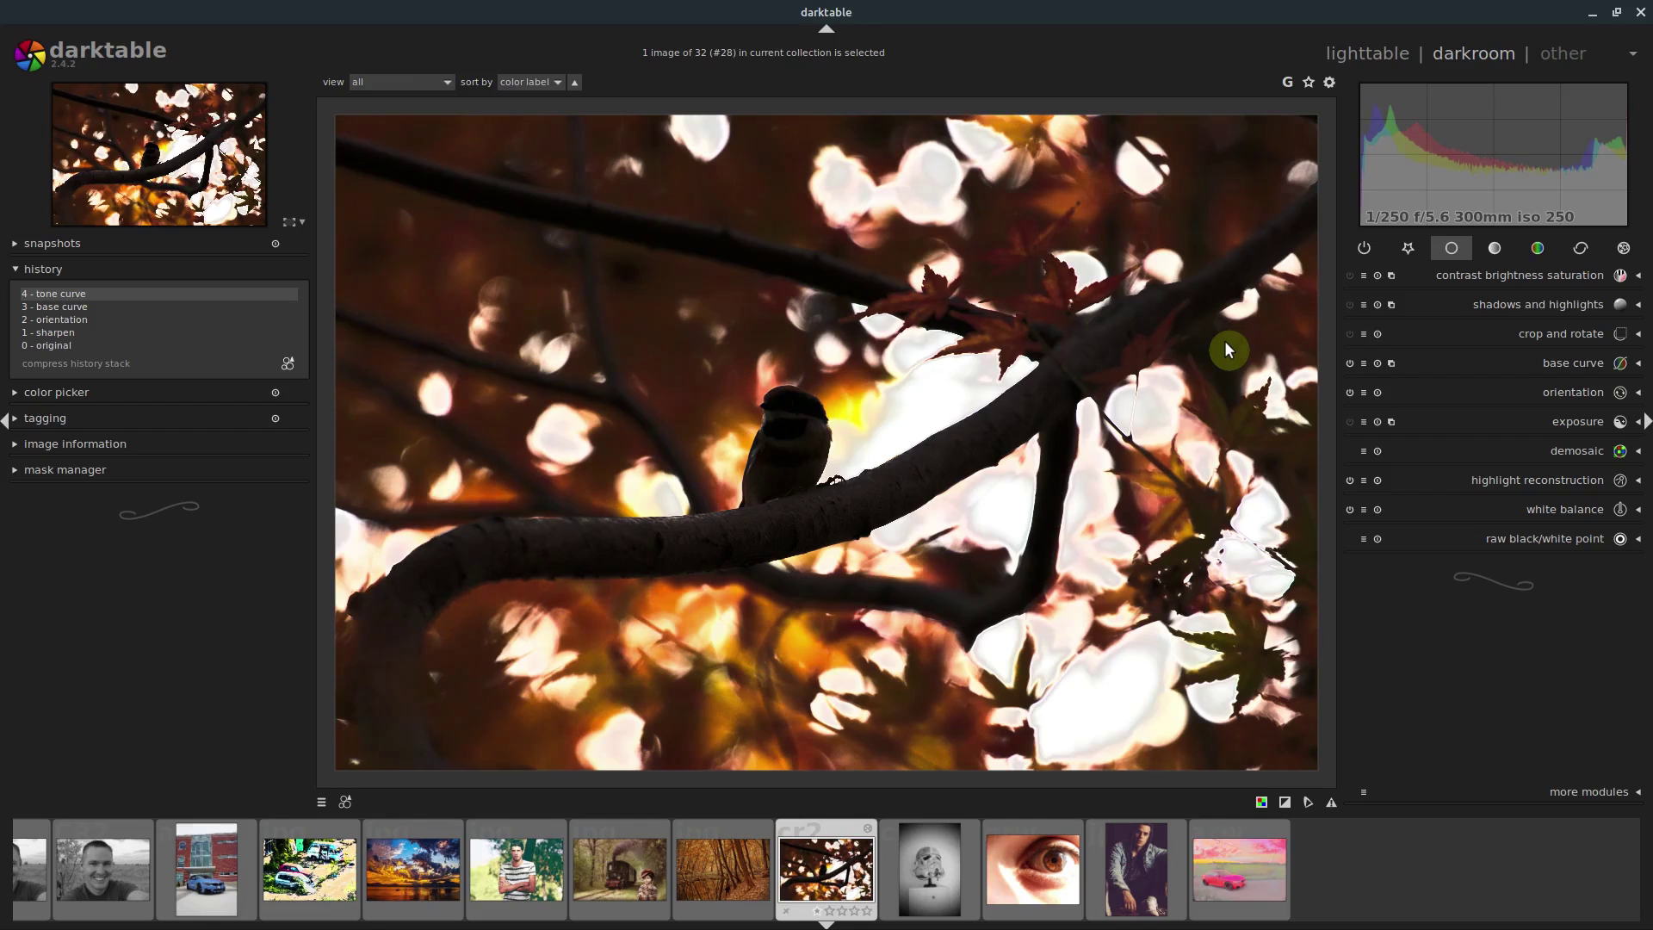
{"action": "left_click", "coordinate": [1540, 368]}
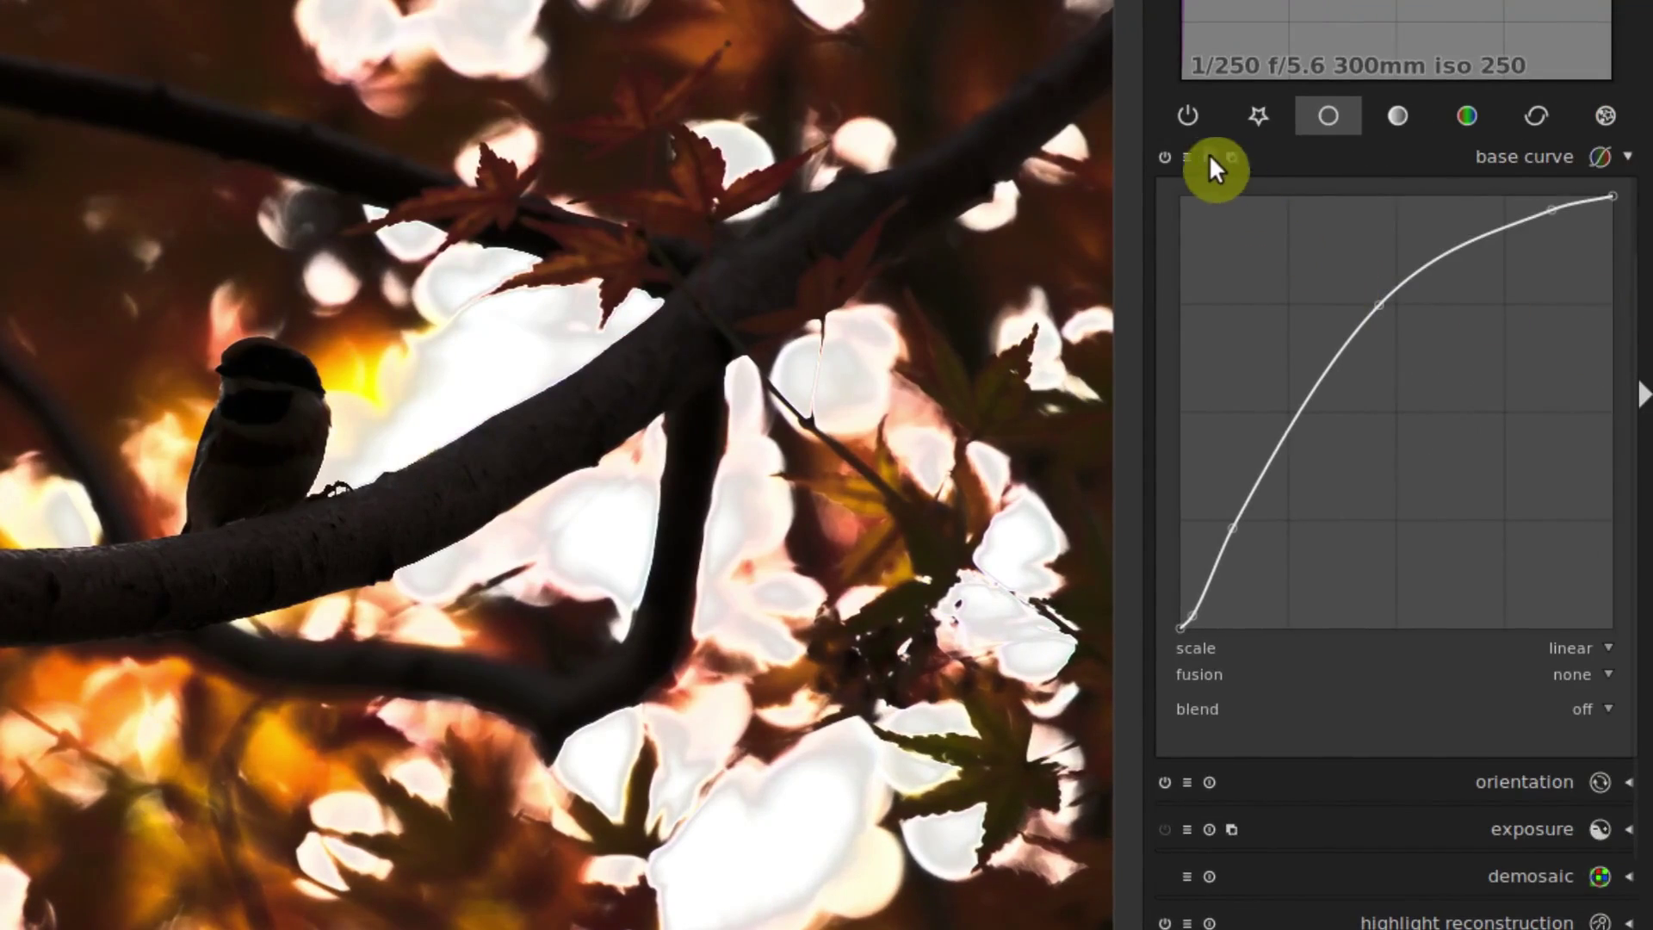
{"action": "left_click", "coordinate": [1185, 158]}
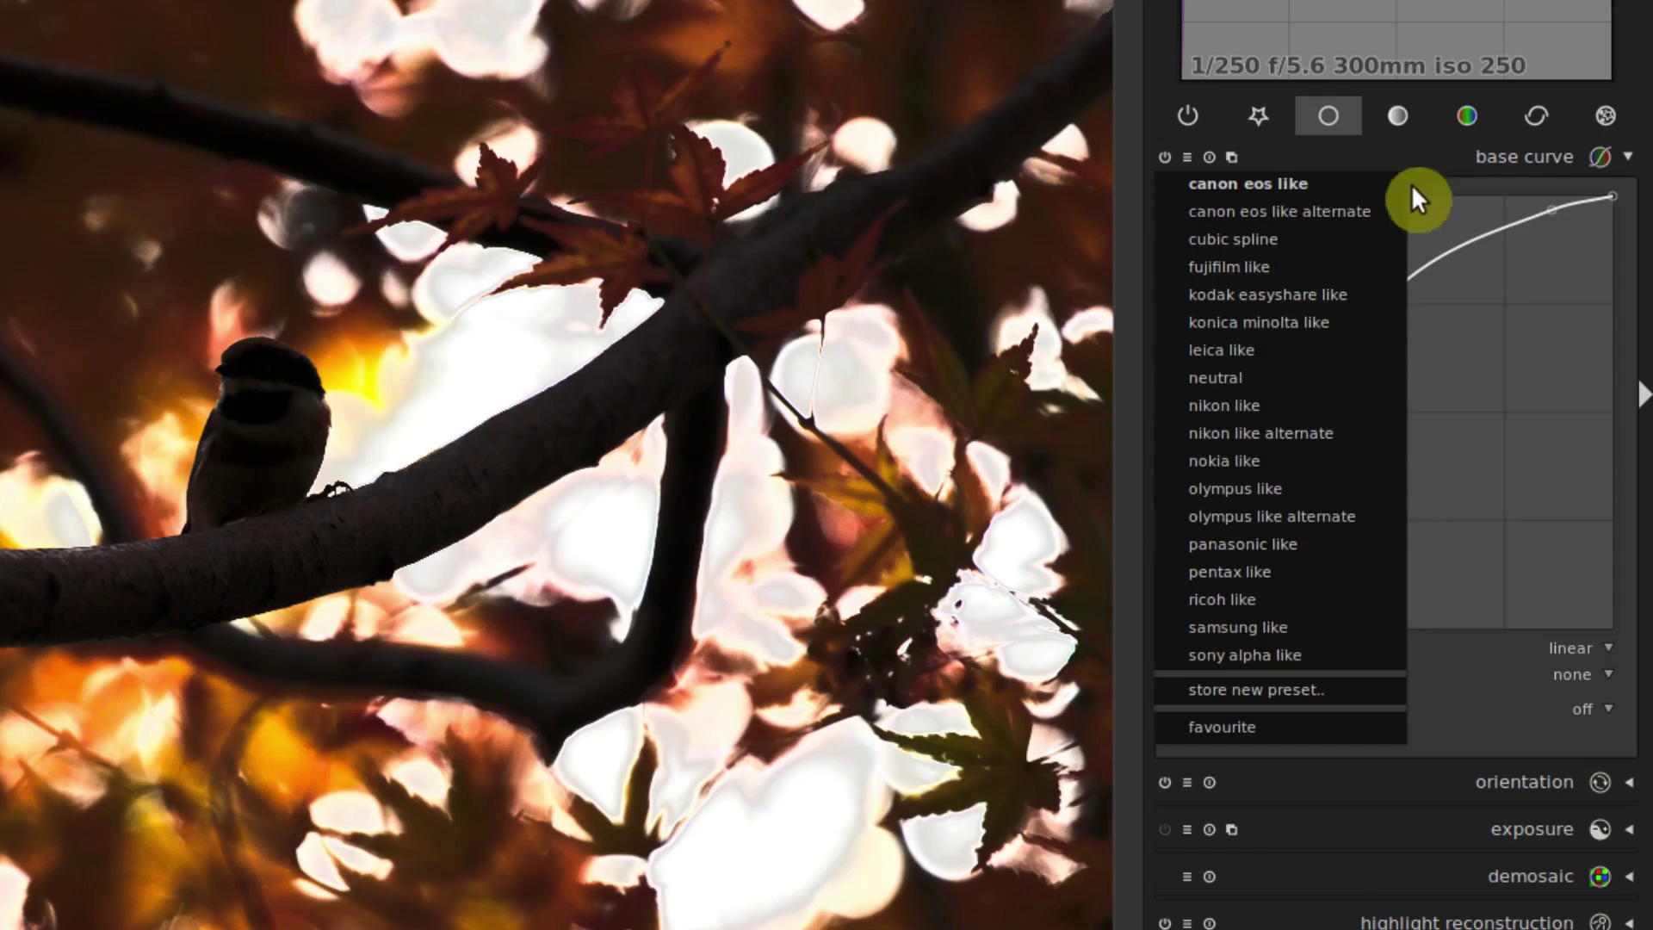
{"action": "left_click", "coordinate": [1462, 261]}
{"action": "left_click_drag", "start_coordinate": [1547, 206], "coordinate": [1536, 219]}
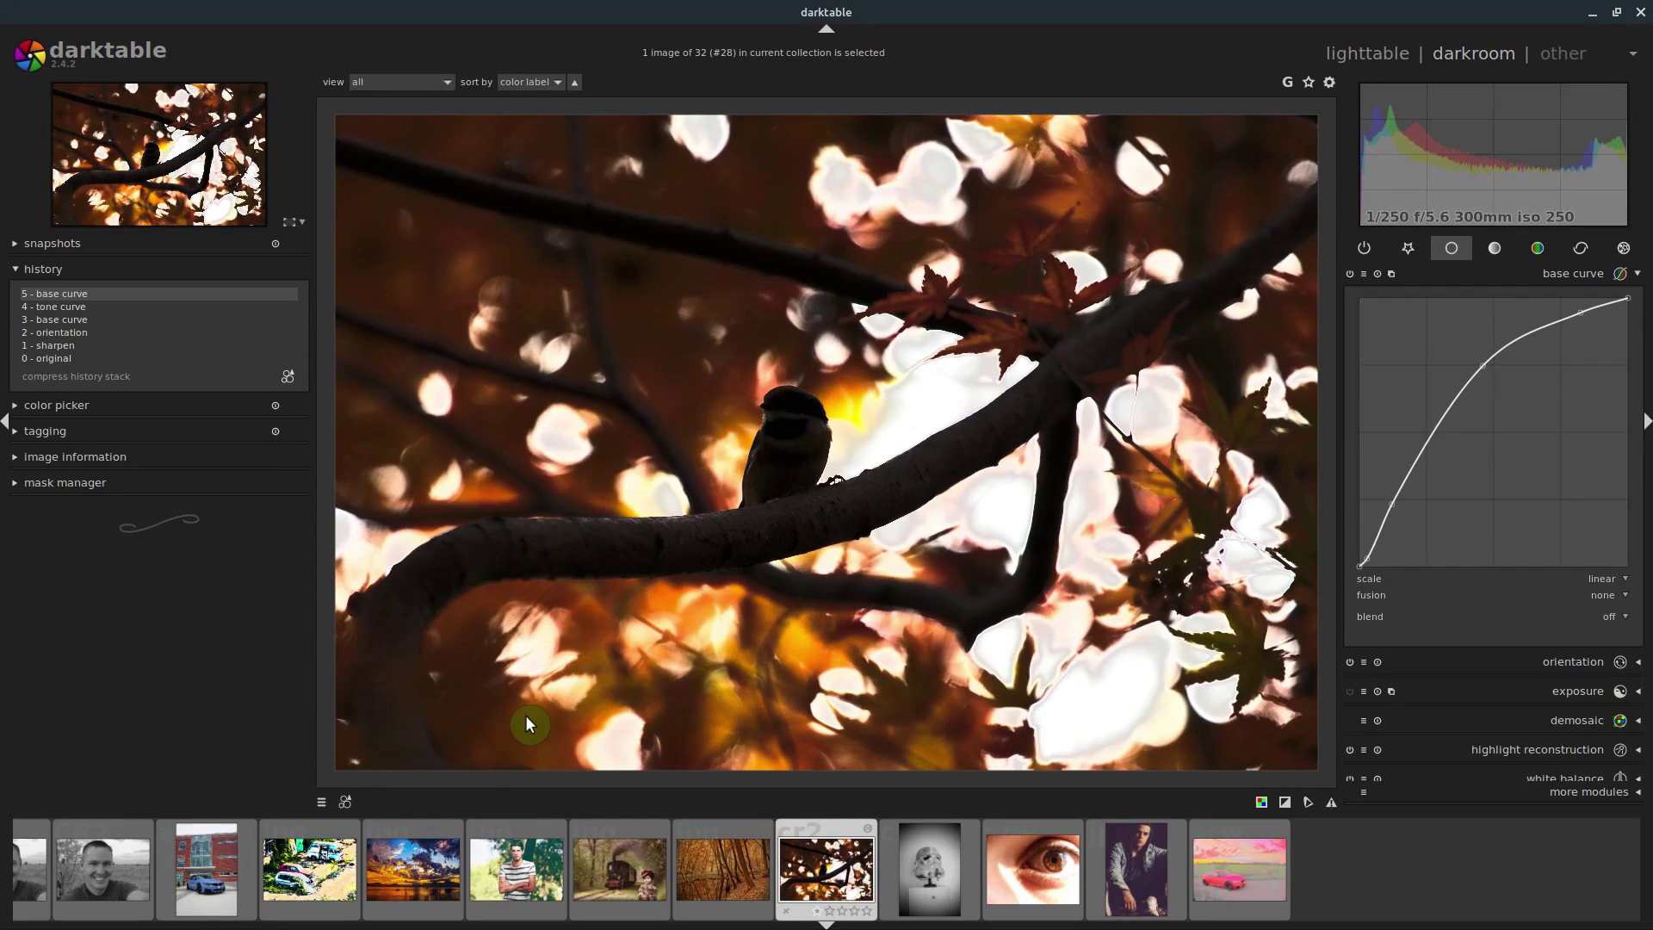
Open the striped-shirt image from lighttable, then move on to the smiling man's portrait.
{"action": "key", "text": "l"}
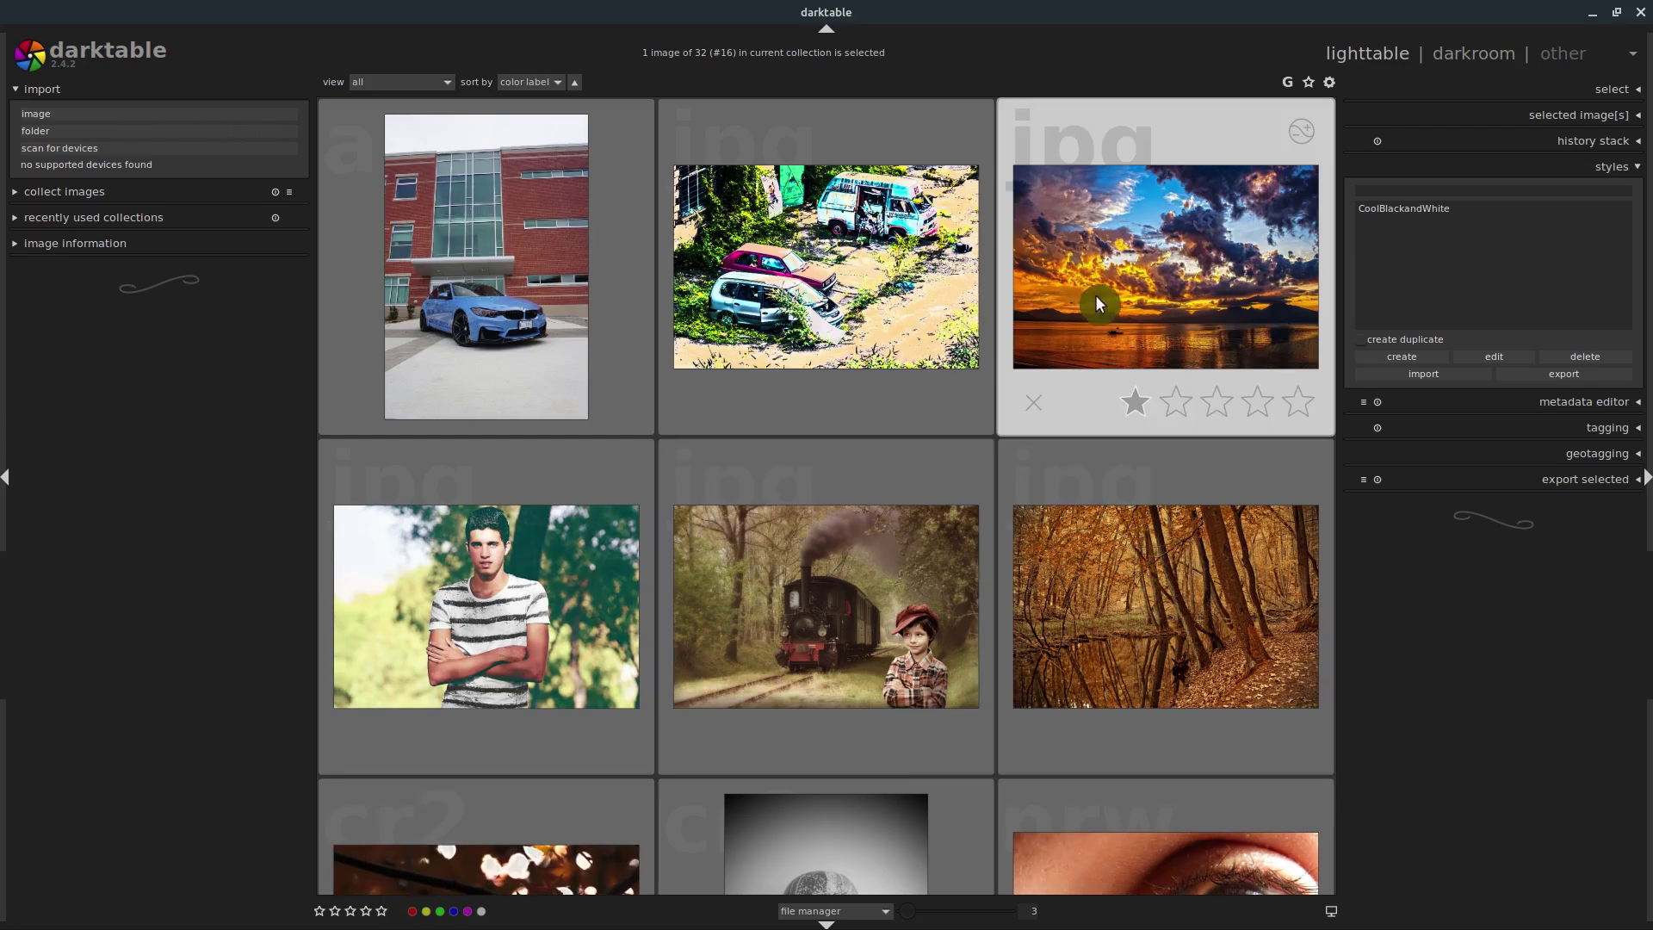
{"action": "double_click", "coordinate": [488, 642]}
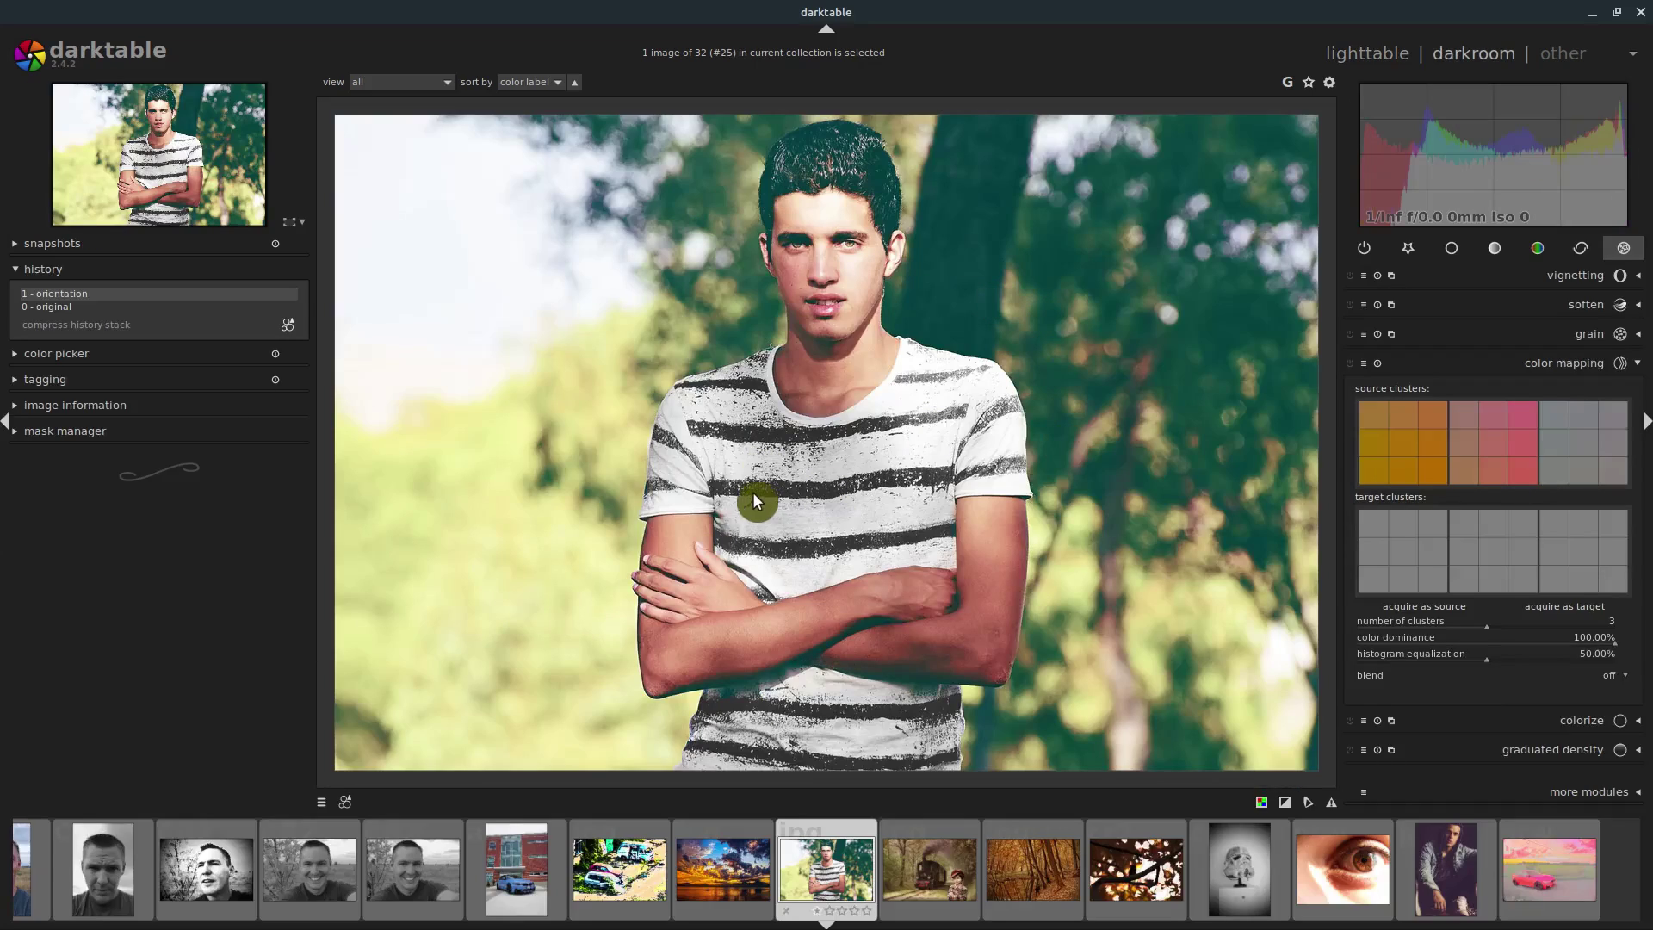
{"action": "left_click", "coordinate": [35, 866]}
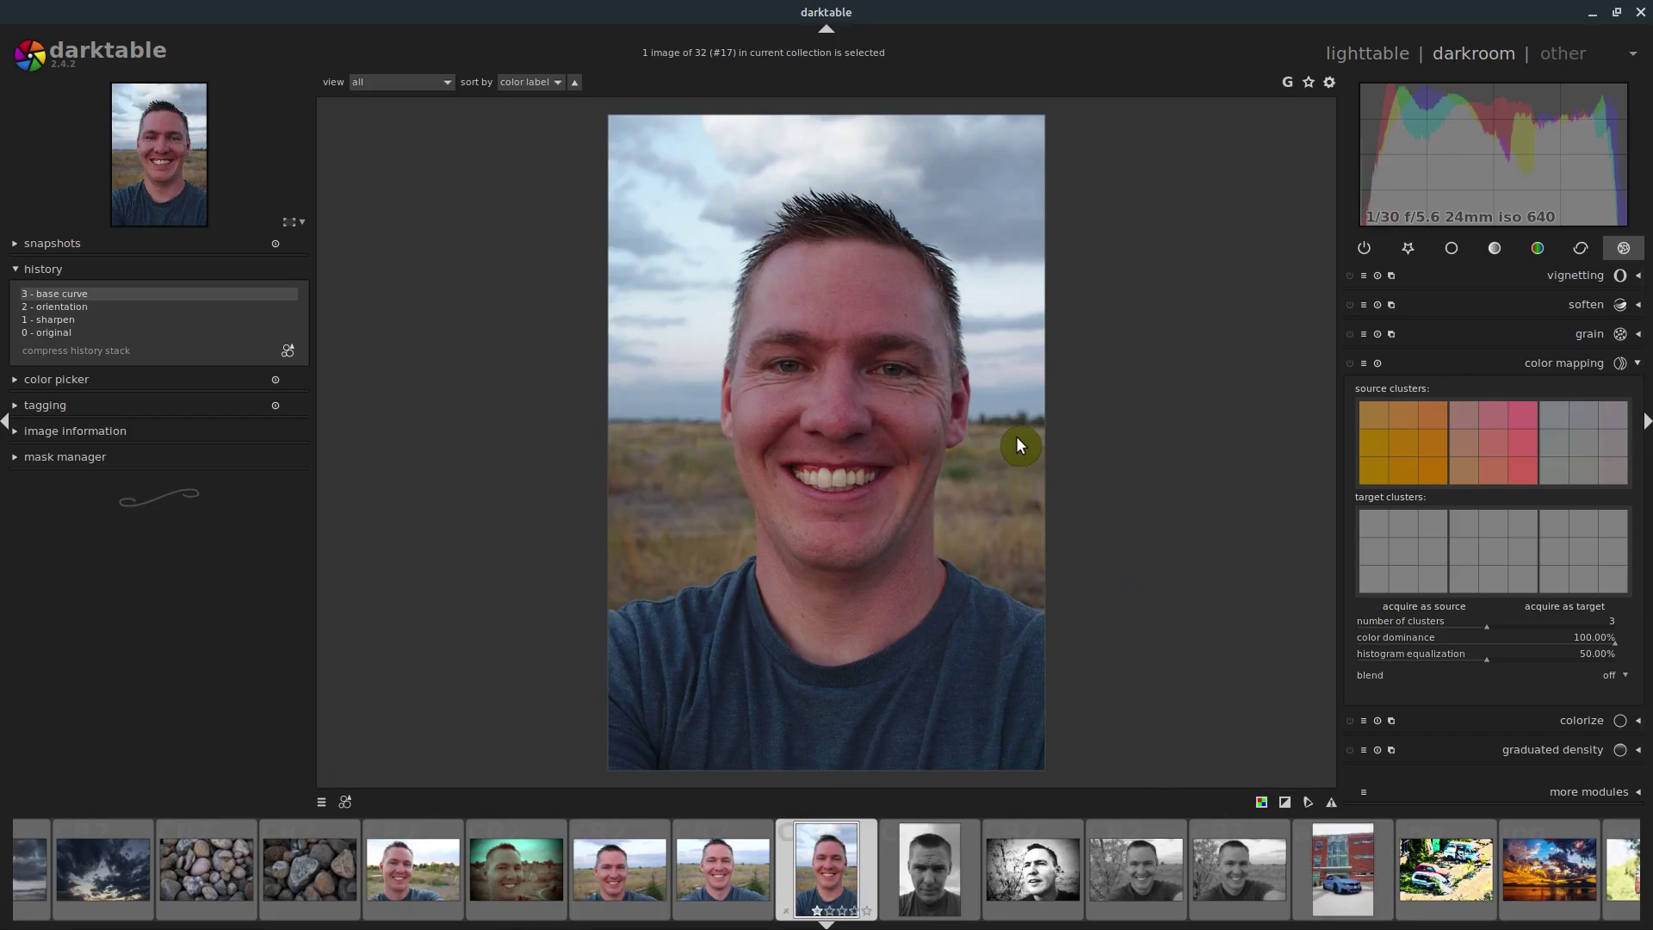
{"action": "left_click", "coordinate": [1561, 362]}
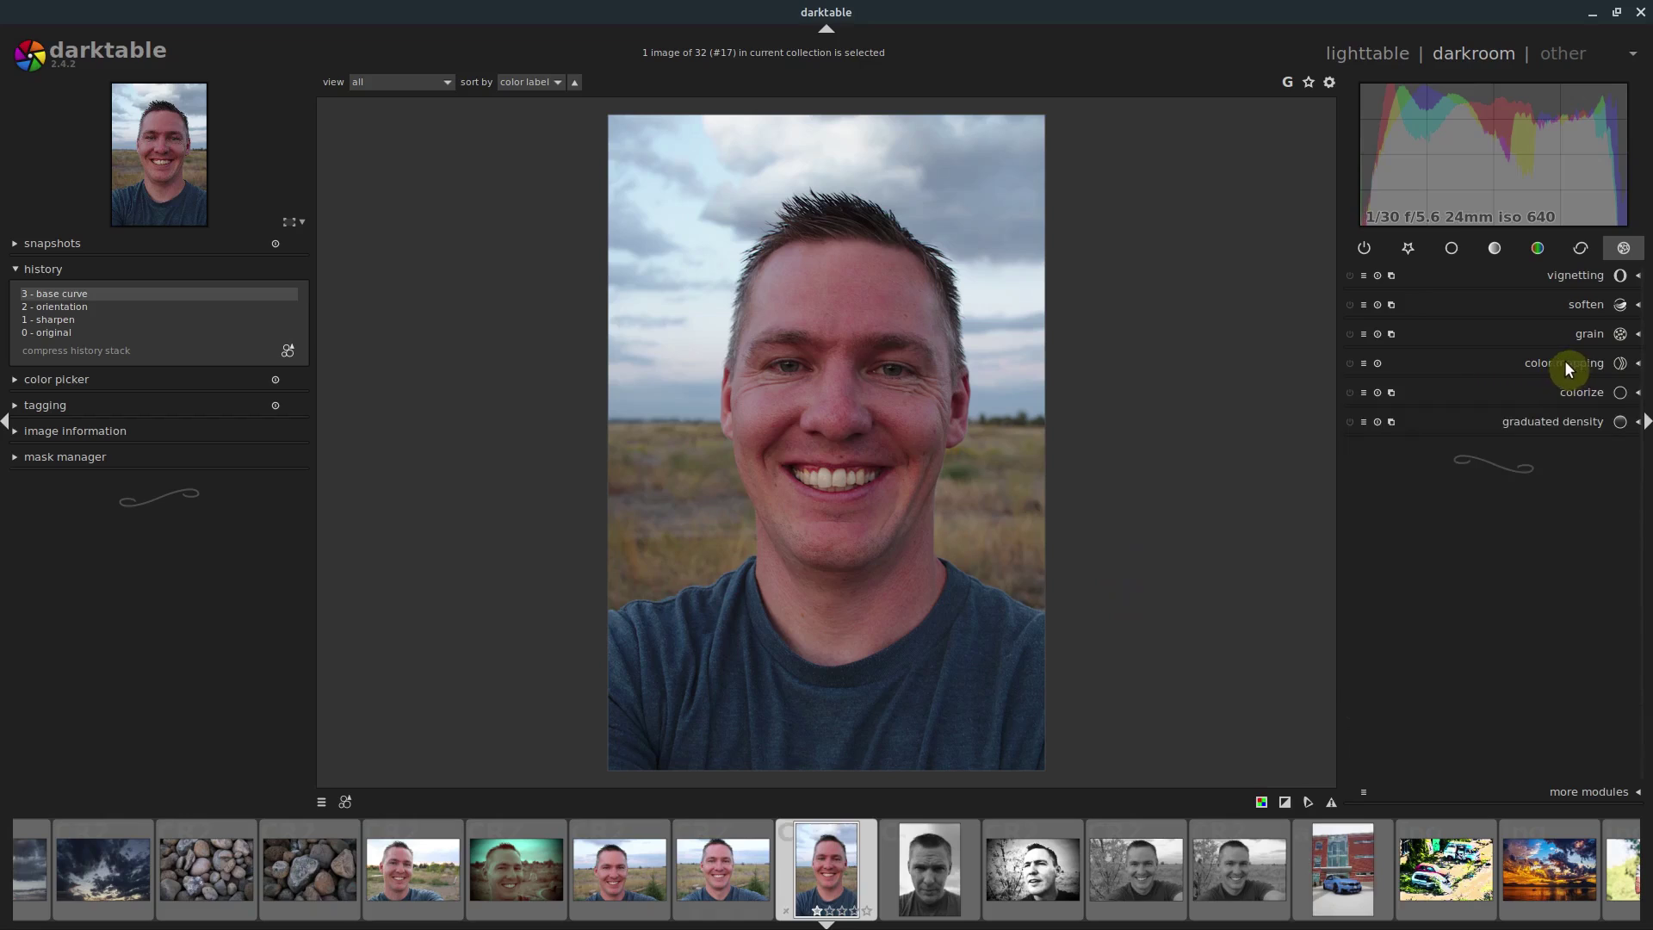
{"action": "left_click", "coordinate": [1563, 360]}
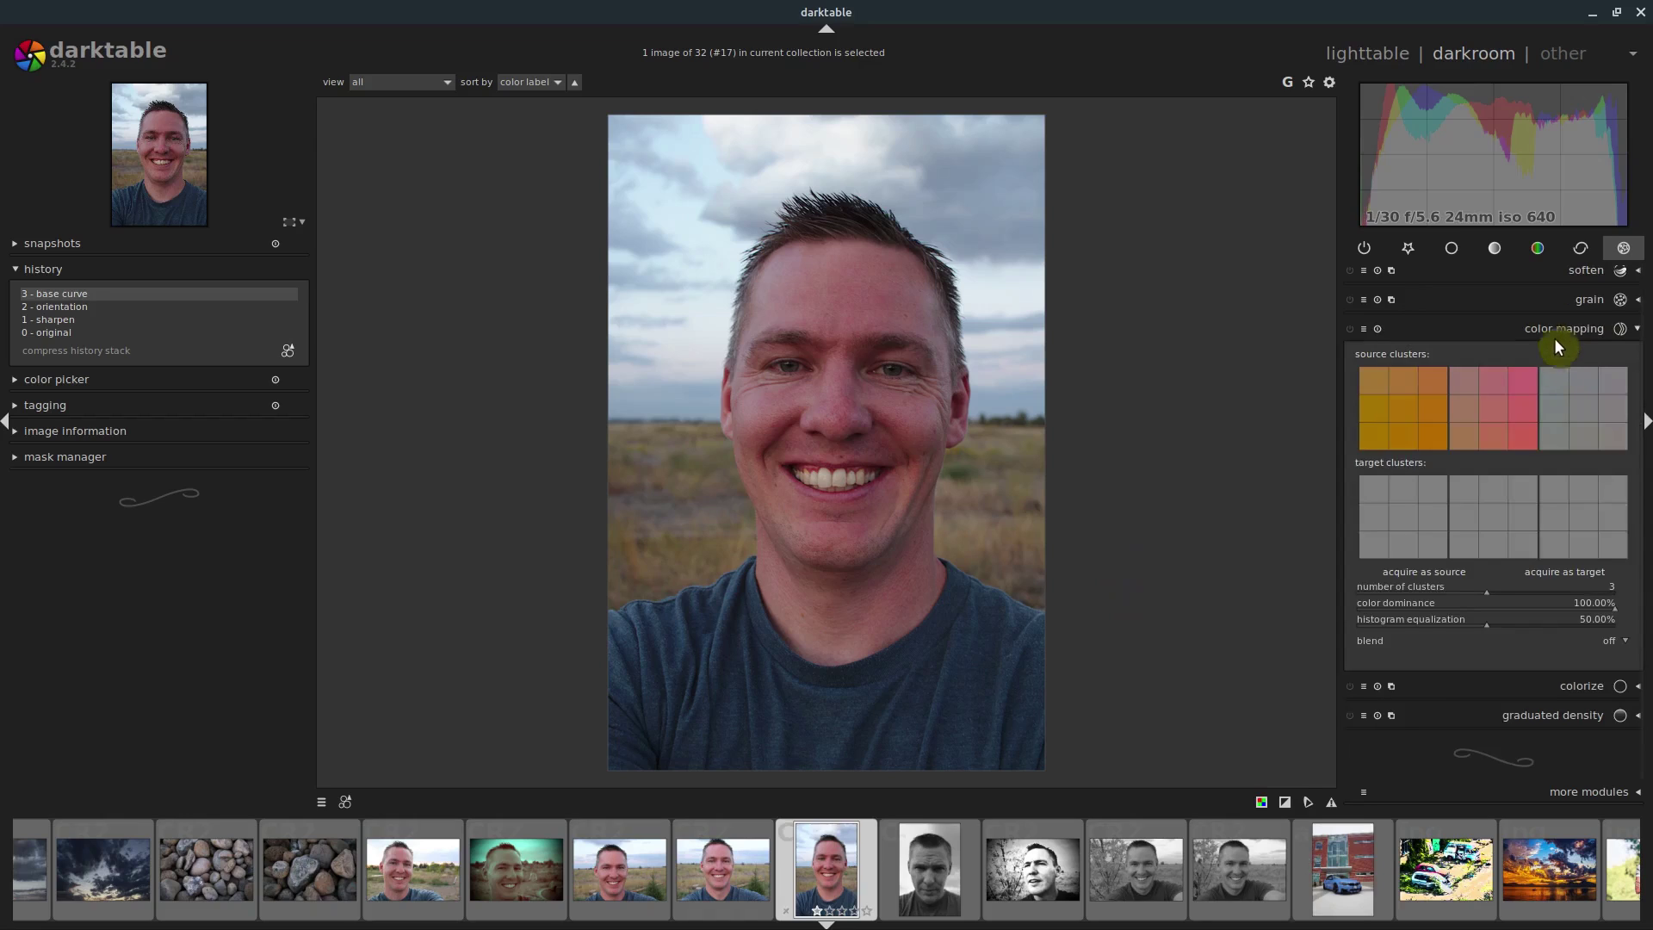
Step through the filmstrip to the sunset photo and then the dark cloudy-sky photo.
{"action": "left_click", "coordinate": [1552, 887]}
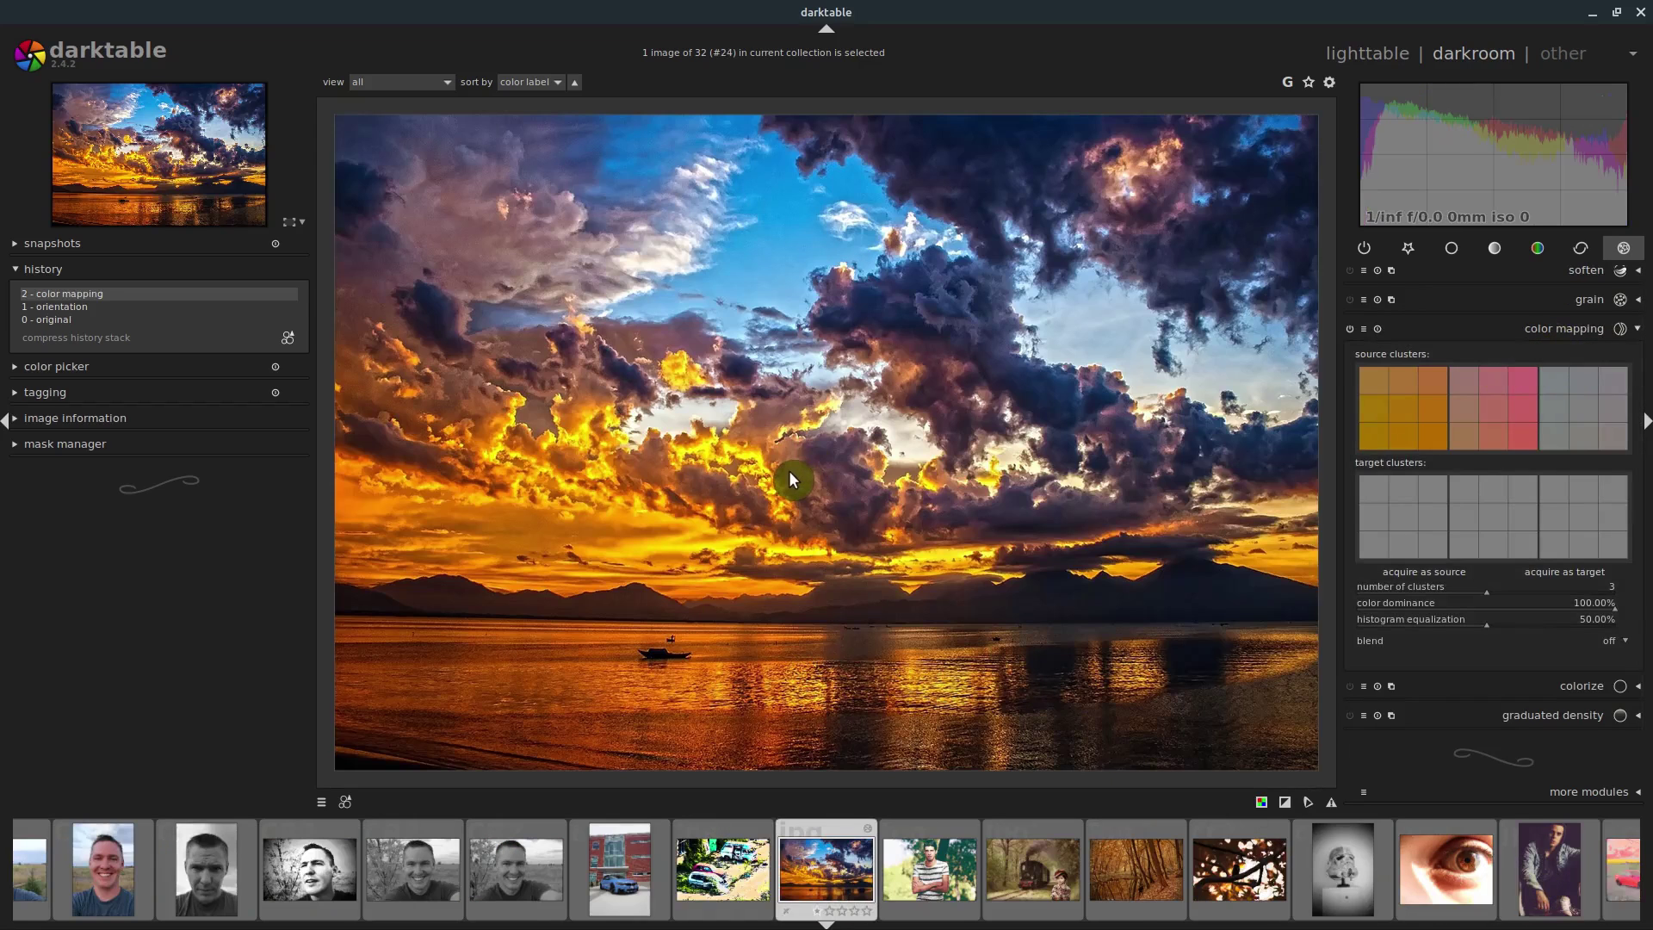
{"action": "scroll", "coordinate": [286, 869], "scroll_direction": "up", "scroll_amount": 5}
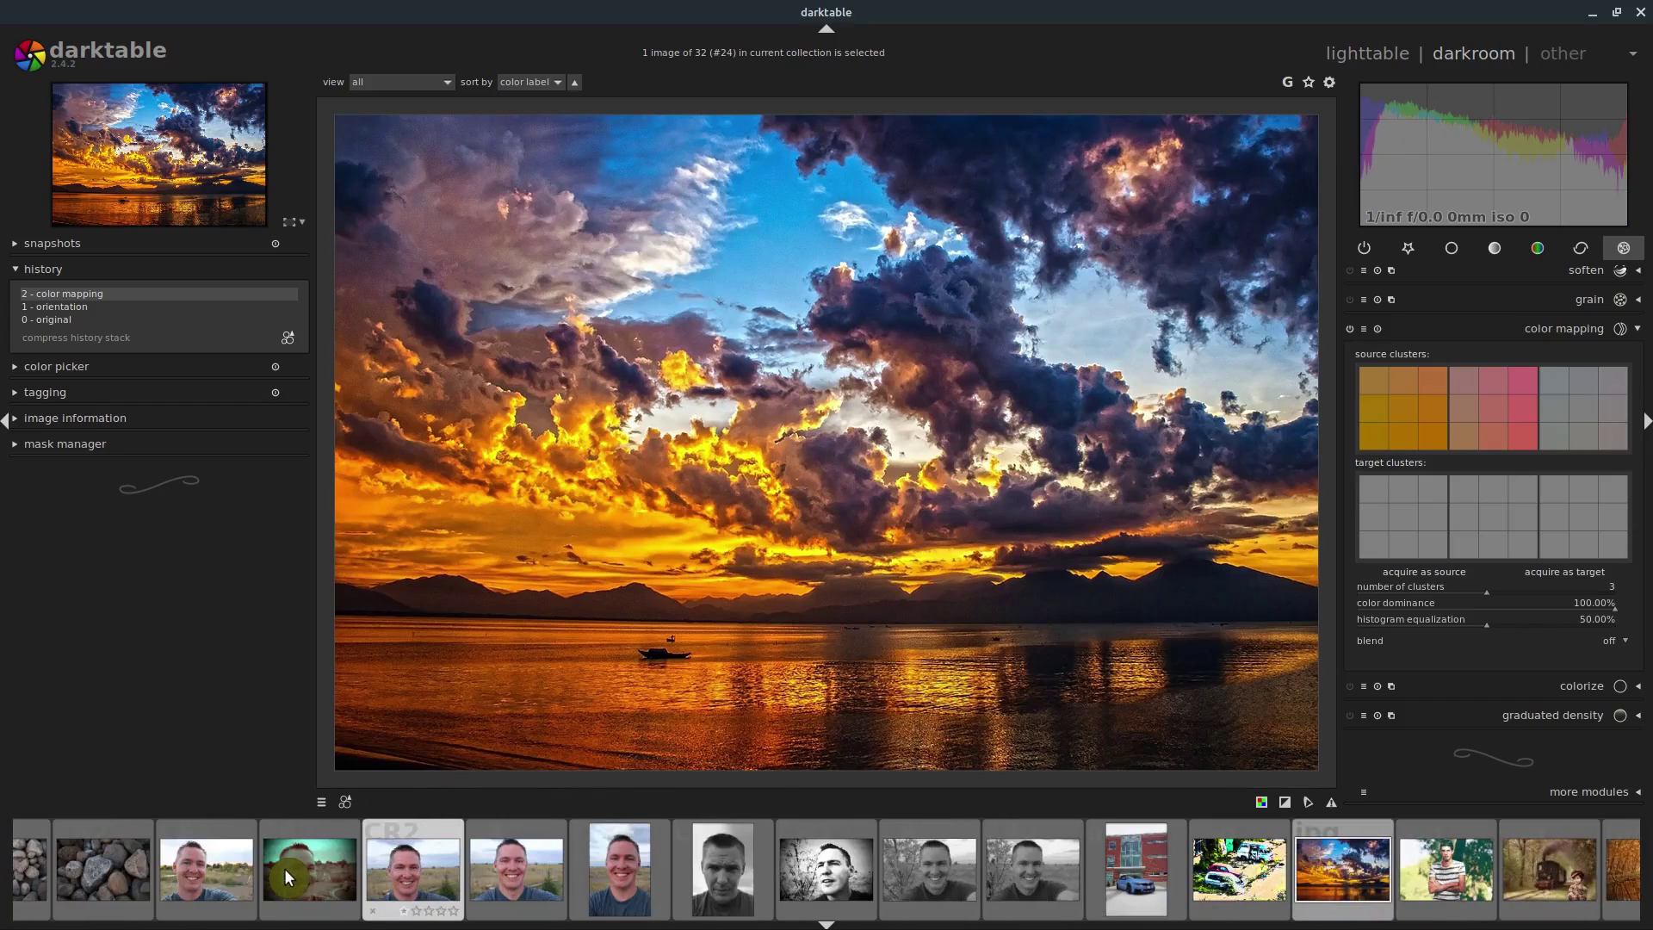
{"action": "scroll", "coordinate": [284, 867], "scroll_direction": "up", "scroll_amount": 3}
{"action": "left_click", "coordinate": [204, 862]}
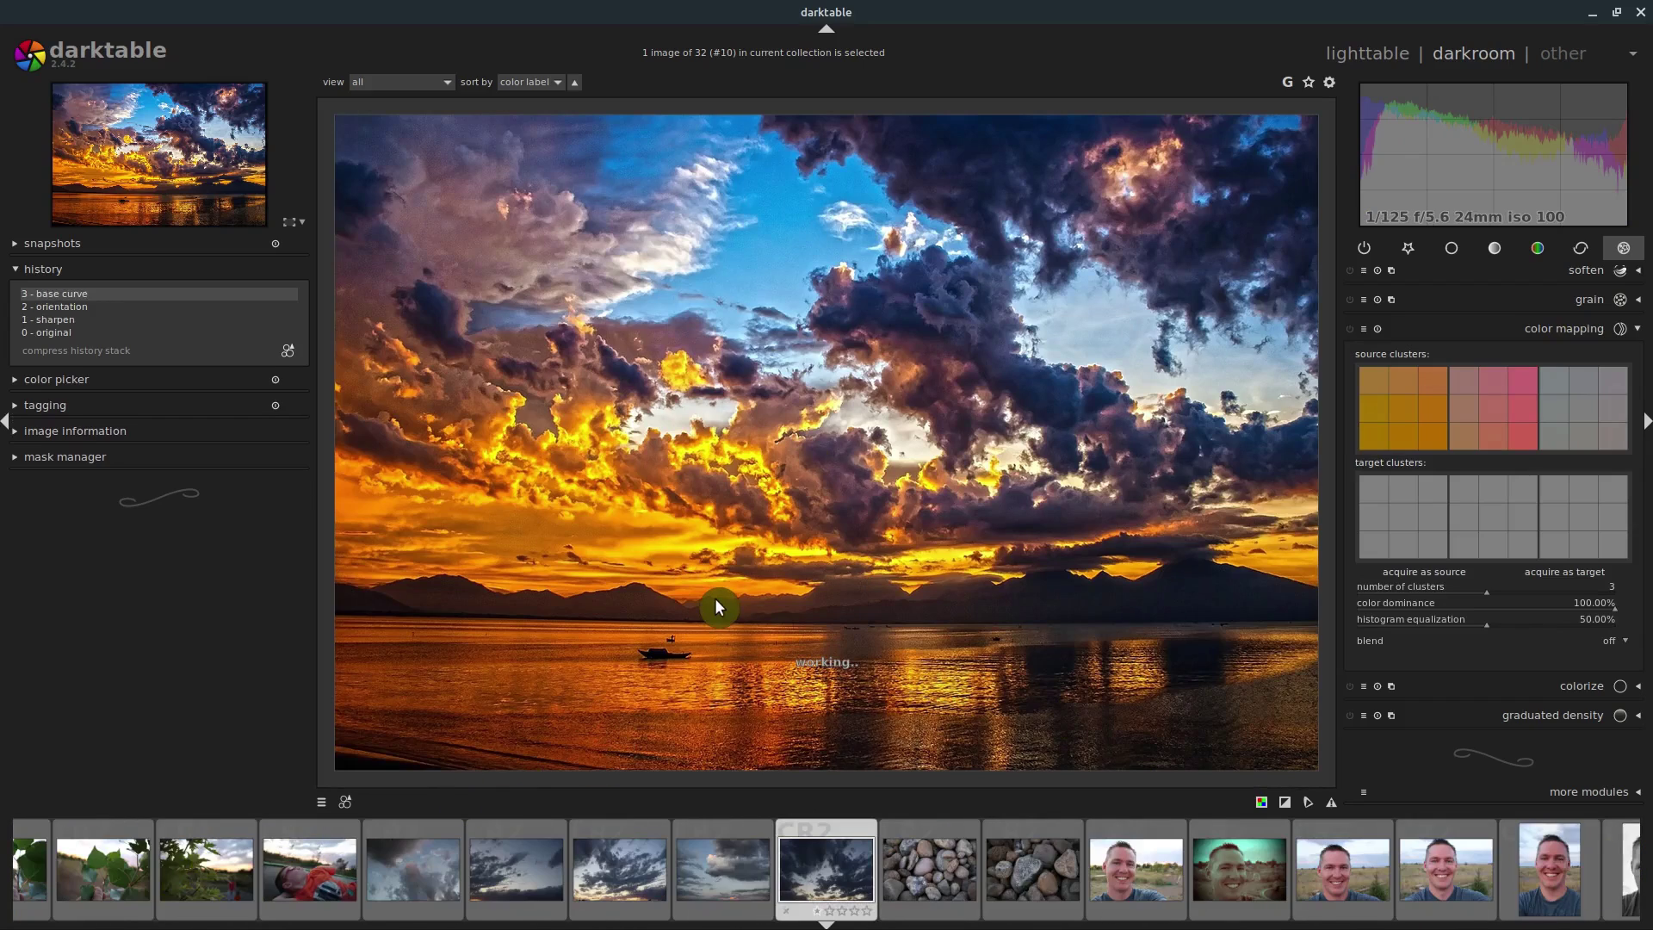